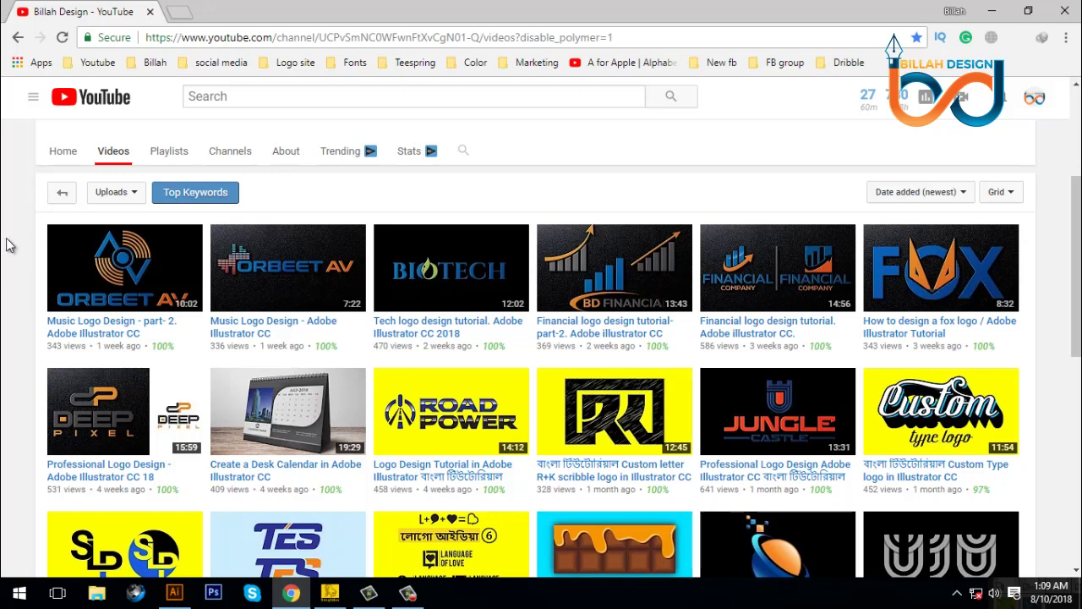
Switch from the YouTube channel page to a blank Illustrator document, Untitled-2.
left_click(174, 592)
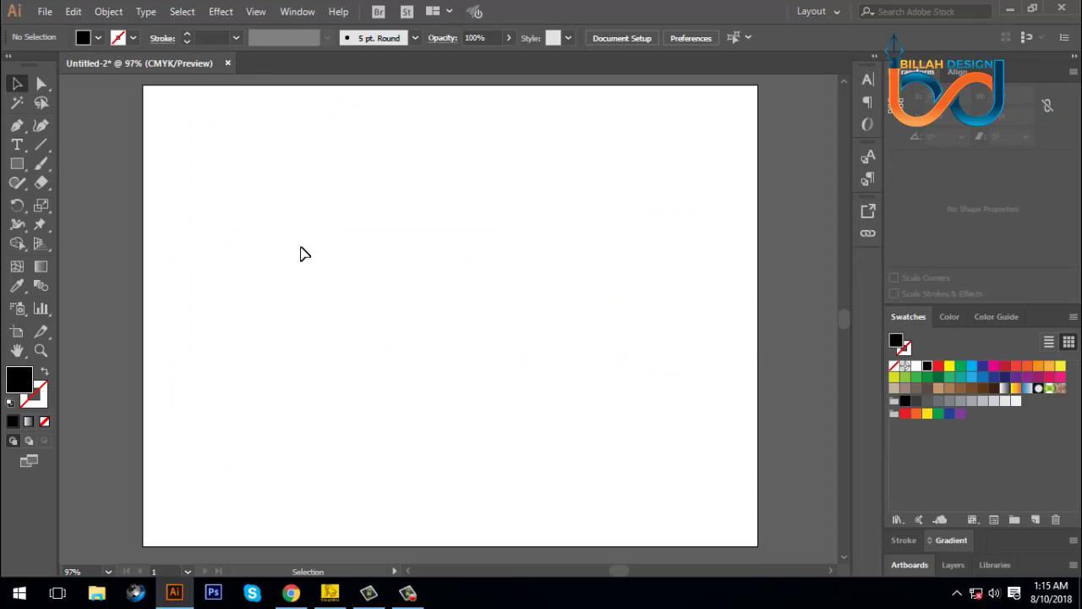
Type 'dab design' in 60 pt Myriad Pro near the middle of the artboard.
left_click(17, 144)
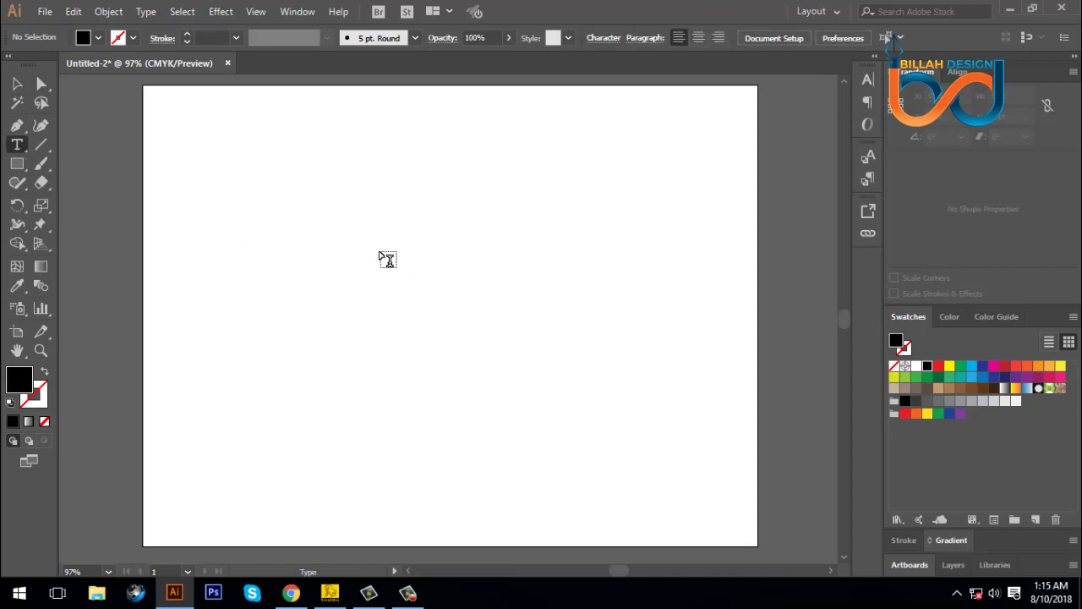
left_click(382, 252)
right_click(396, 255)
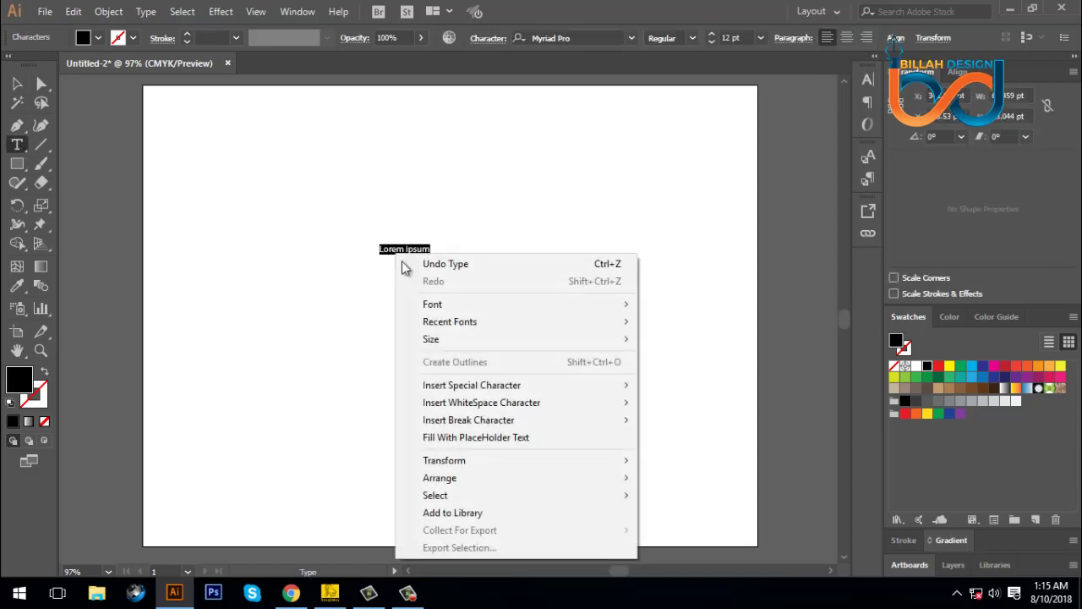
mouse_move(499, 340)
left_click(672, 322)
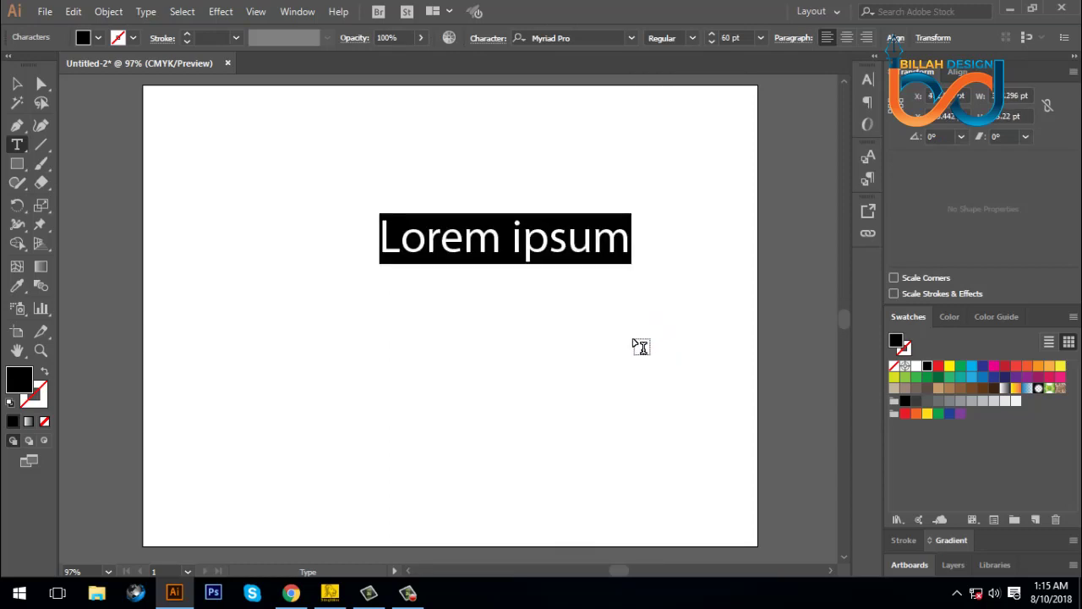
type("dab")
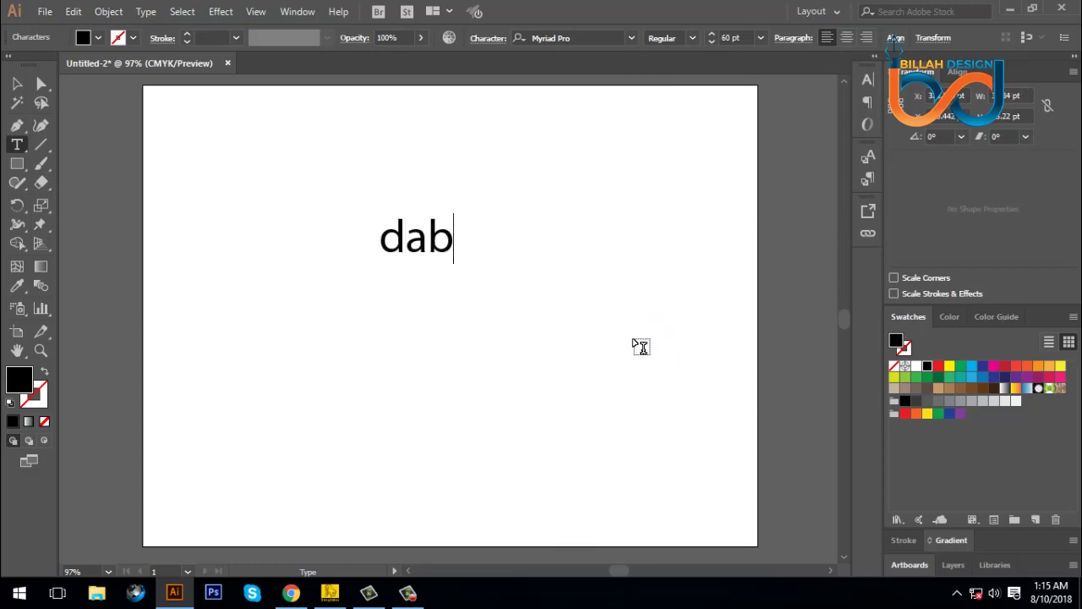
type(" desi")
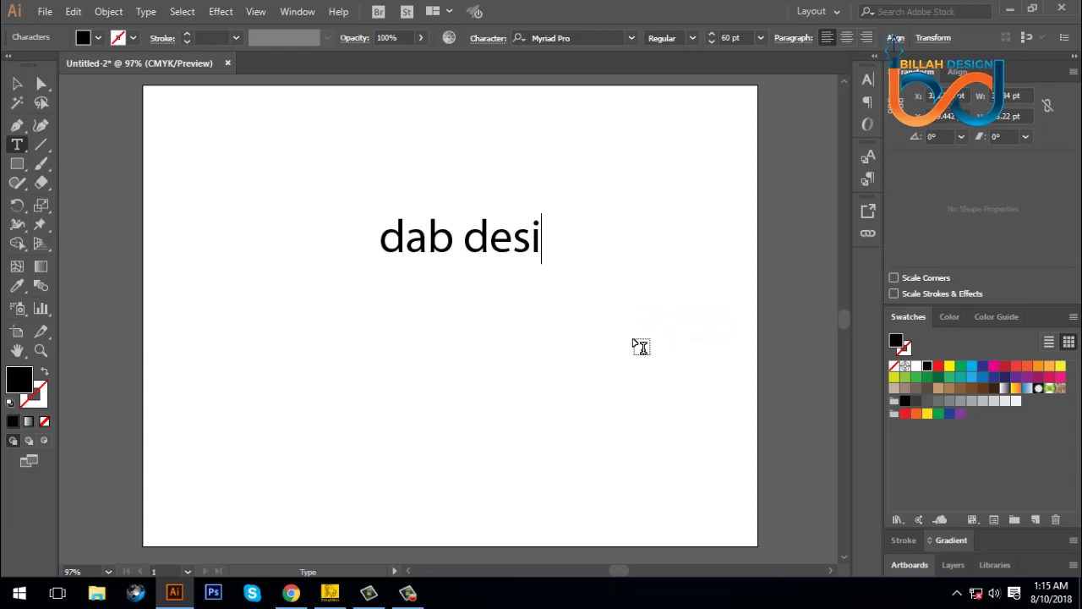
type("gn")
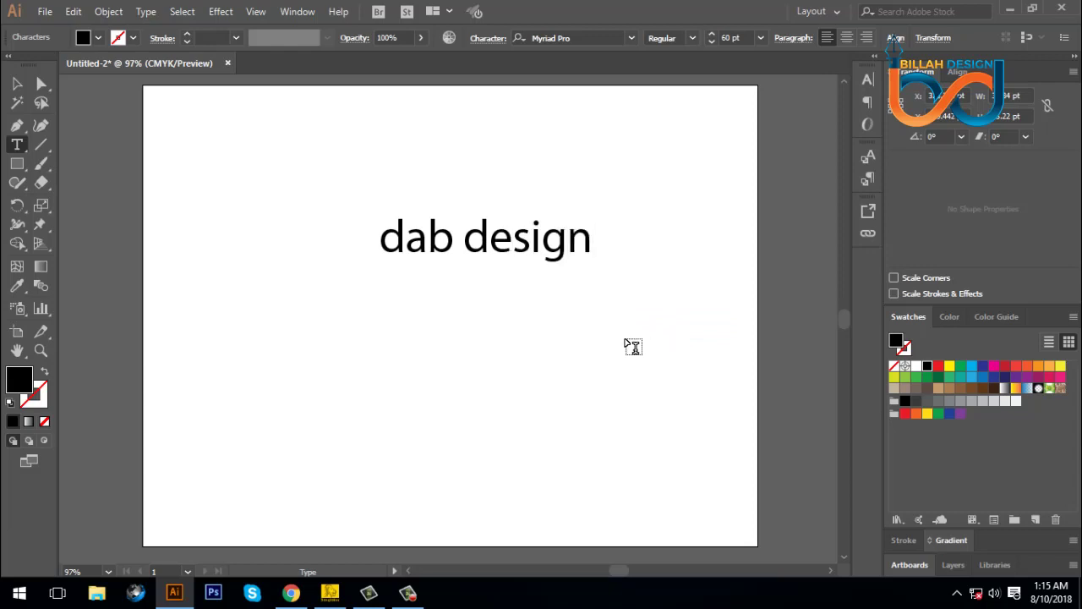
left_click(18, 84)
left_click(502, 352)
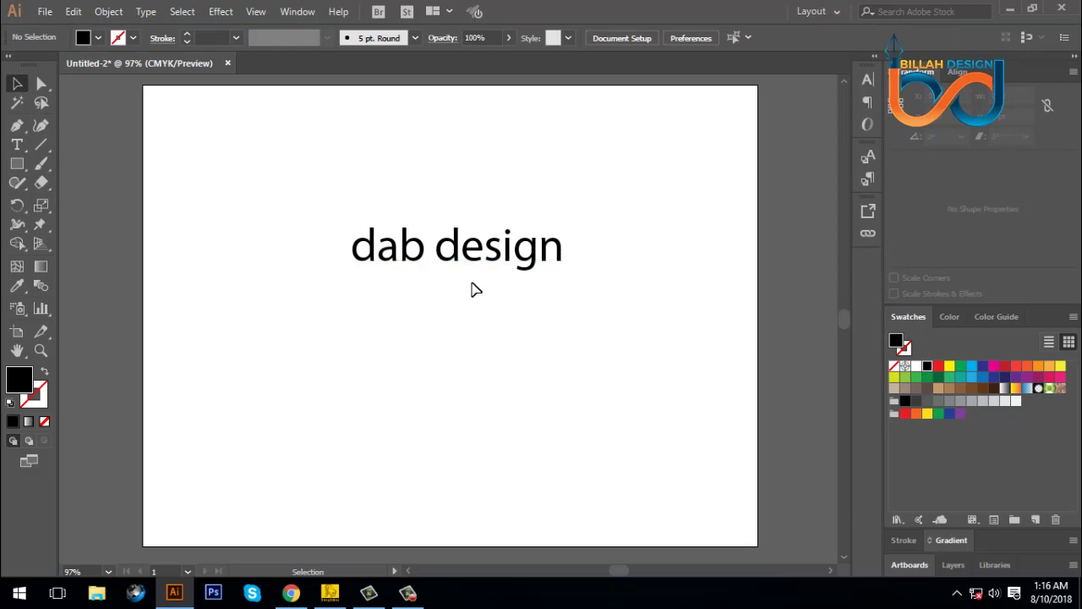
Change the text to uppercase 'DAB DESIGN' and nudge it slightly down.
left_click(522, 258)
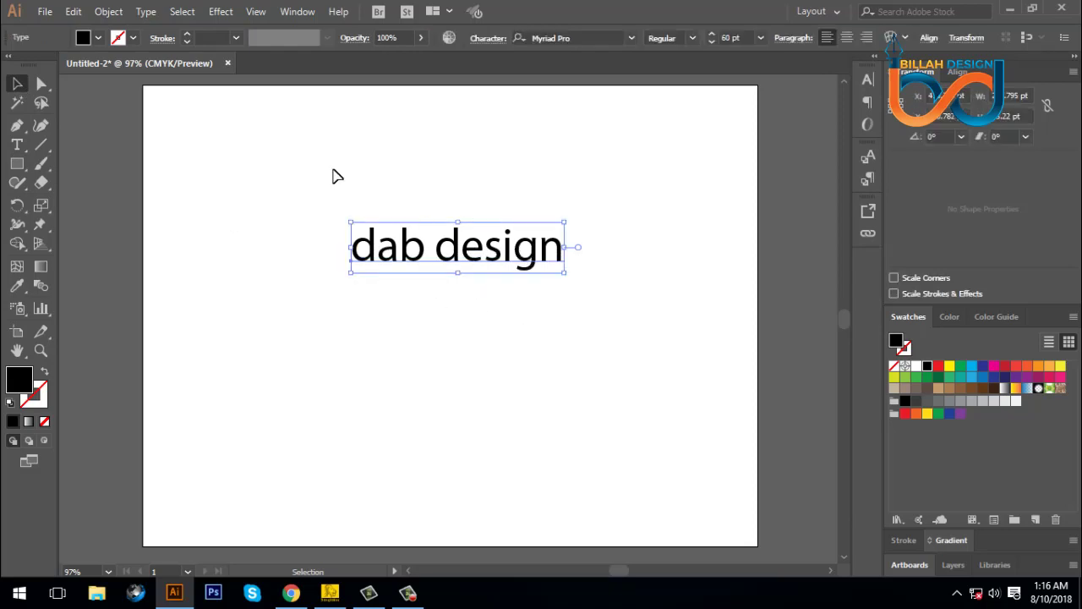
left_click(147, 13)
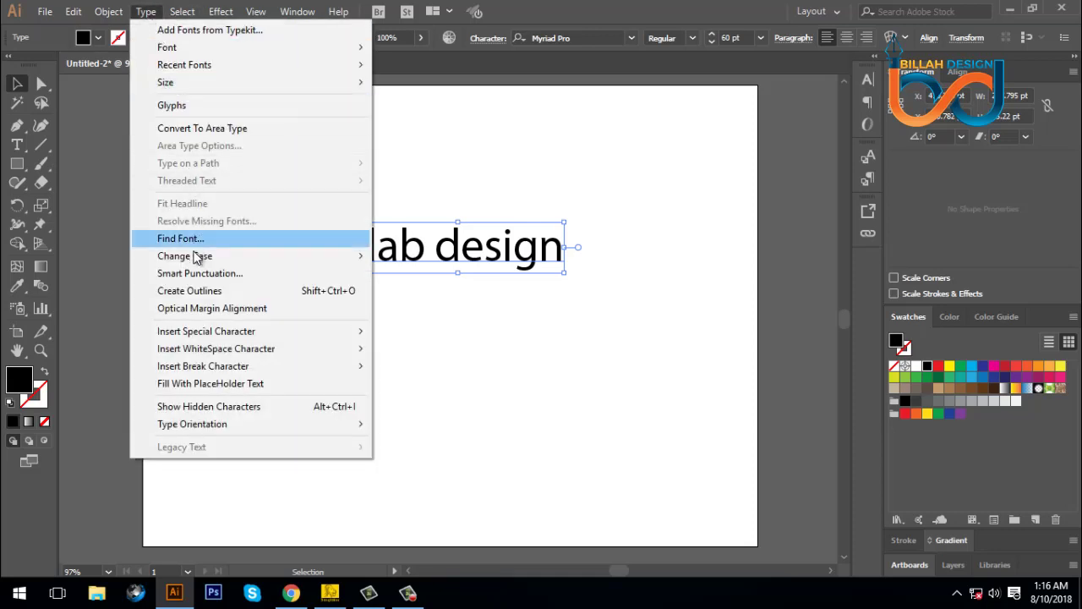
mouse_move(196, 261)
left_click(416, 257)
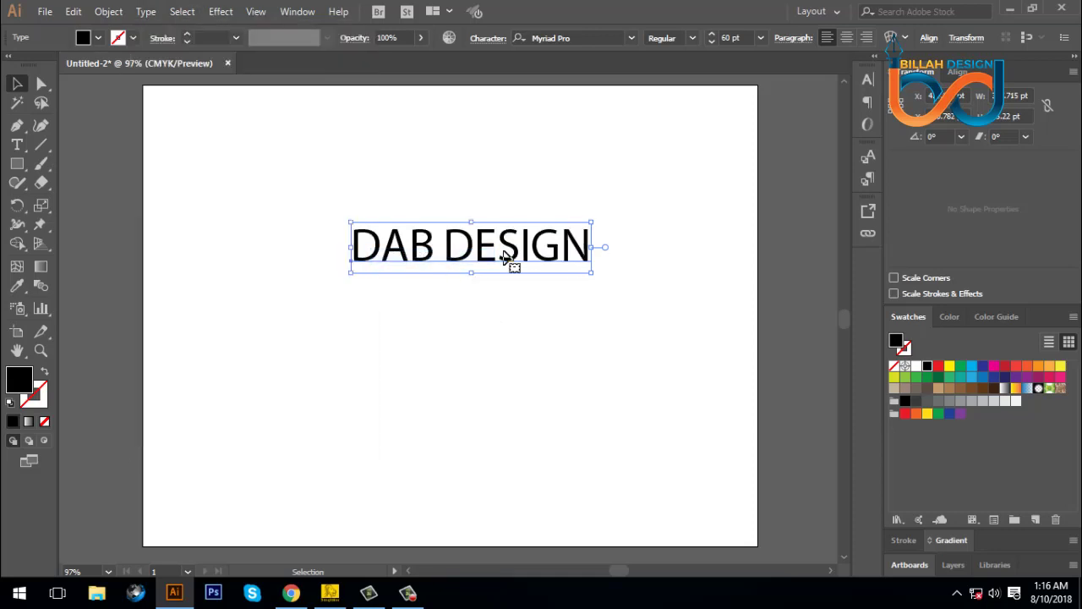
left_click_drag(511, 250, 511, 266)
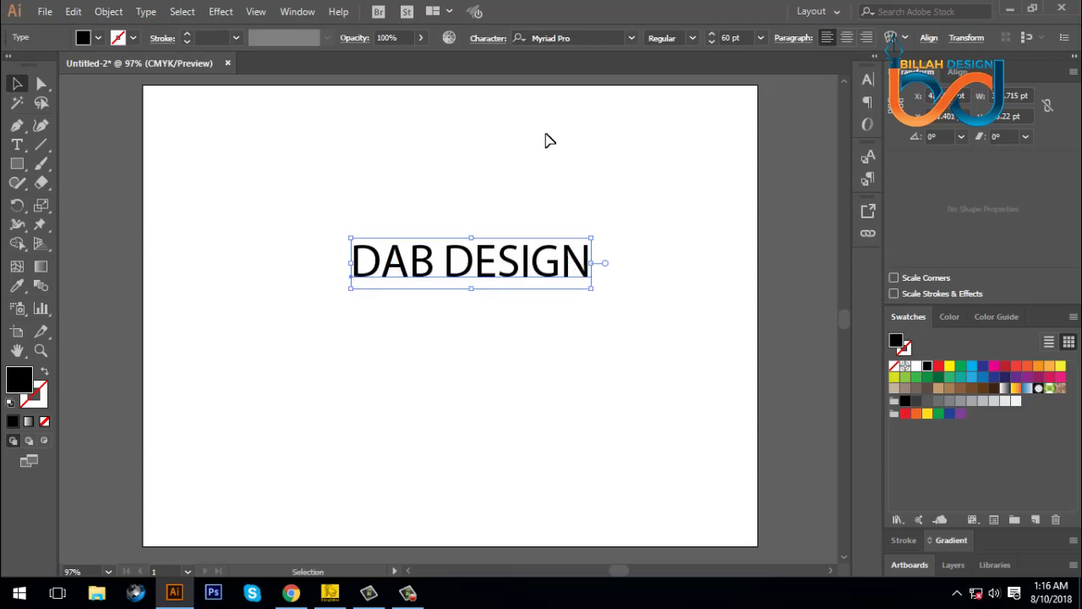
Set DAB DESIGN in Century Gothic and shift it slightly left.
left_click(584, 37)
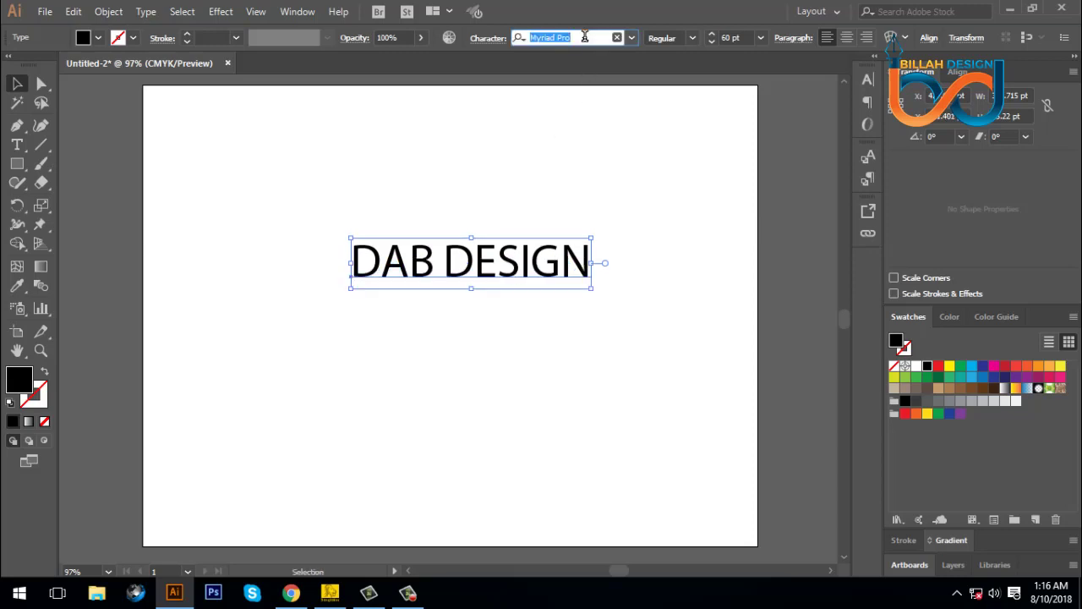
type("c")
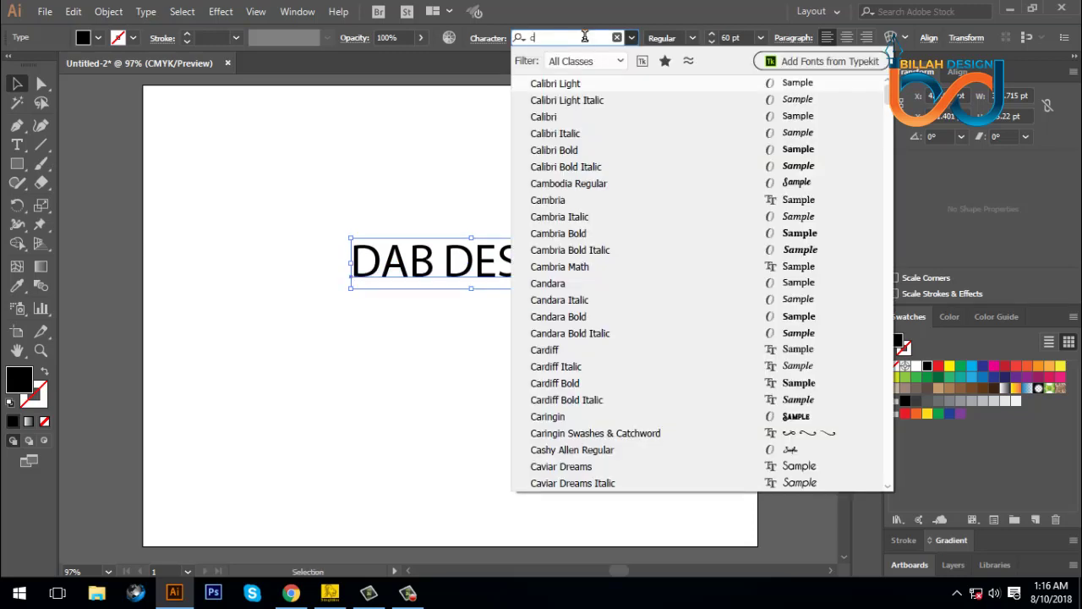
type("e")
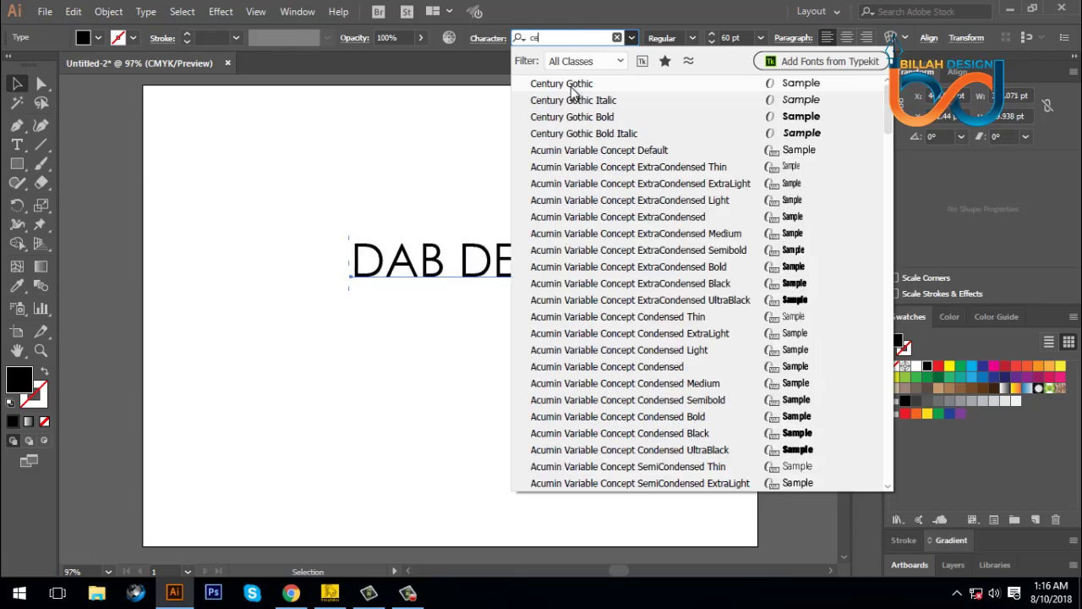
left_click(573, 91)
left_click(597, 307)
left_click_drag(580, 272, 559, 326)
left_click(561, 341)
left_click(546, 283)
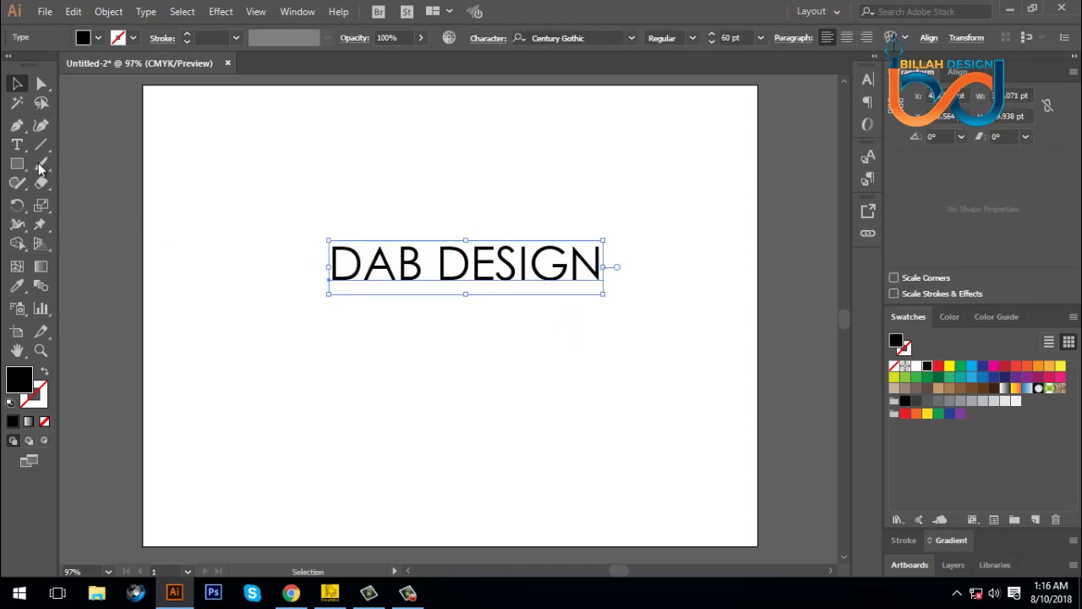
Make the word DAB bold.
left_click(17, 146)
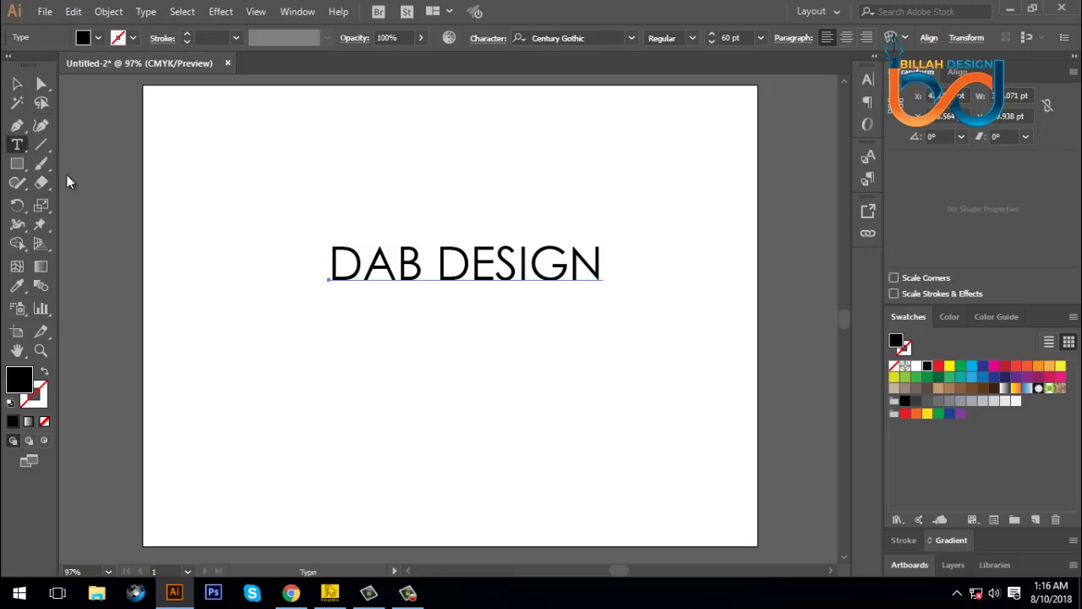
left_click_drag(416, 269, 333, 269)
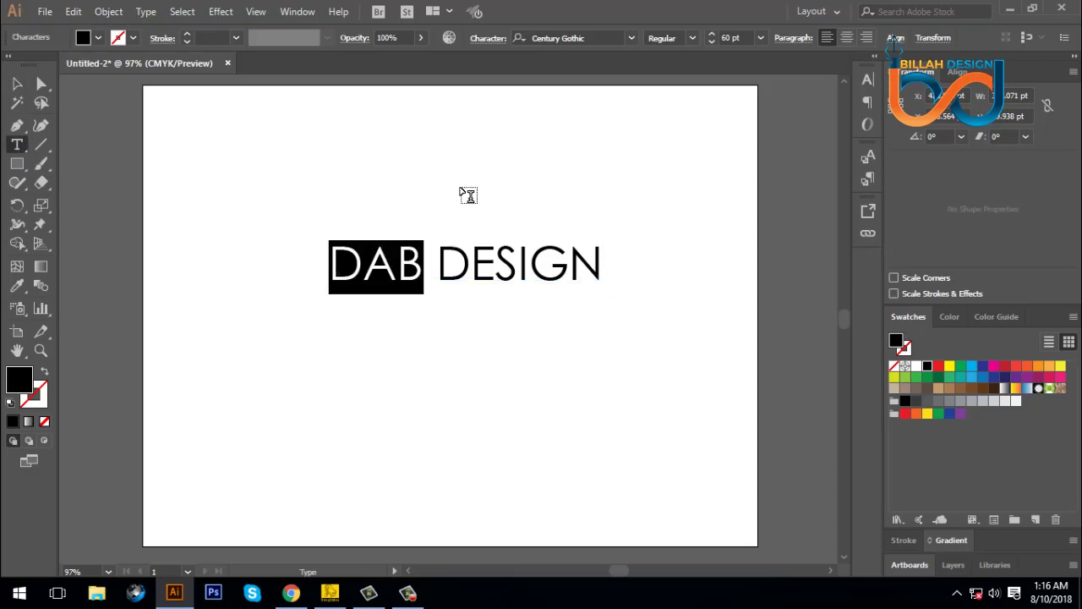
left_click(691, 39)
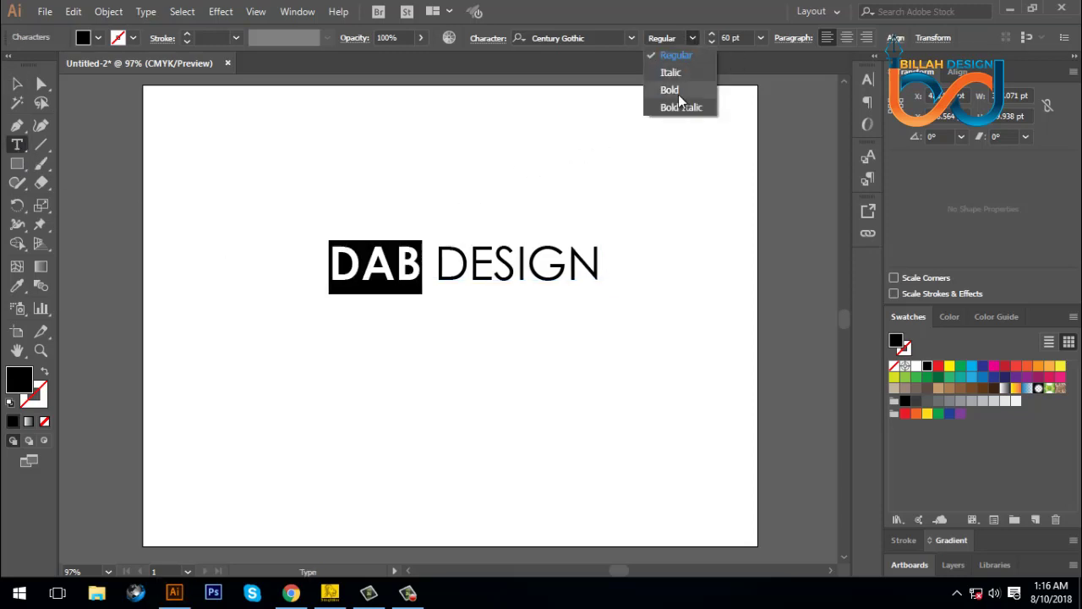
left_click(675, 93)
key("Escape")
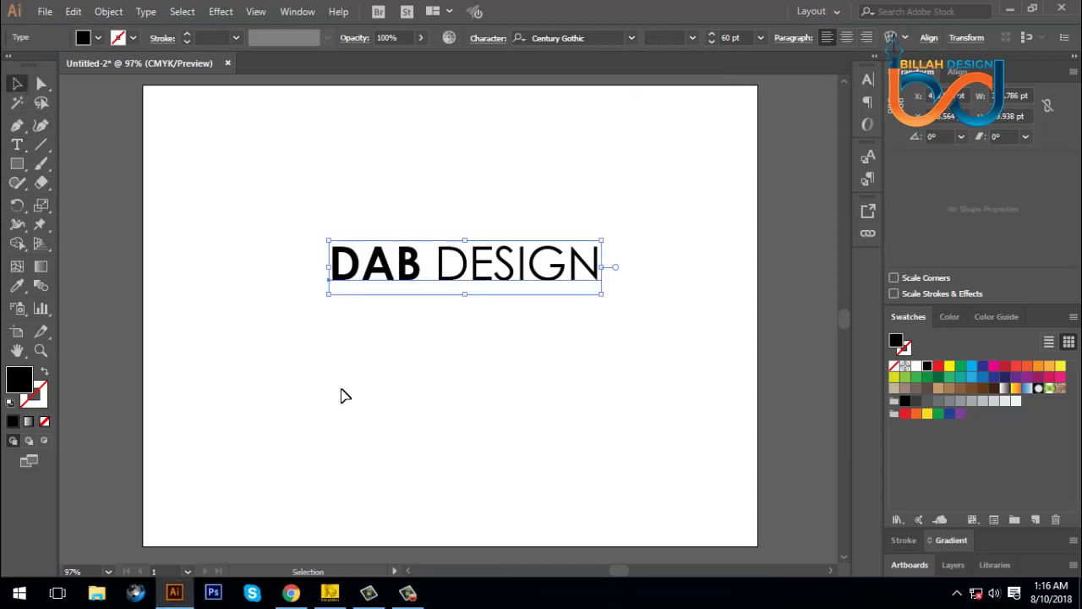
Move the DAB DESIGN line up toward the top of the artboard.
left_click(341, 394)
mouse_move(480, 270)
left_mouse_down()
mouse_move(479, 233)
mouse_move(521, 239)
mouse_move(522, 207)
mouse_move(514, 278)
left_mouse_up()
left_click(525, 320)
left_click(560, 280)
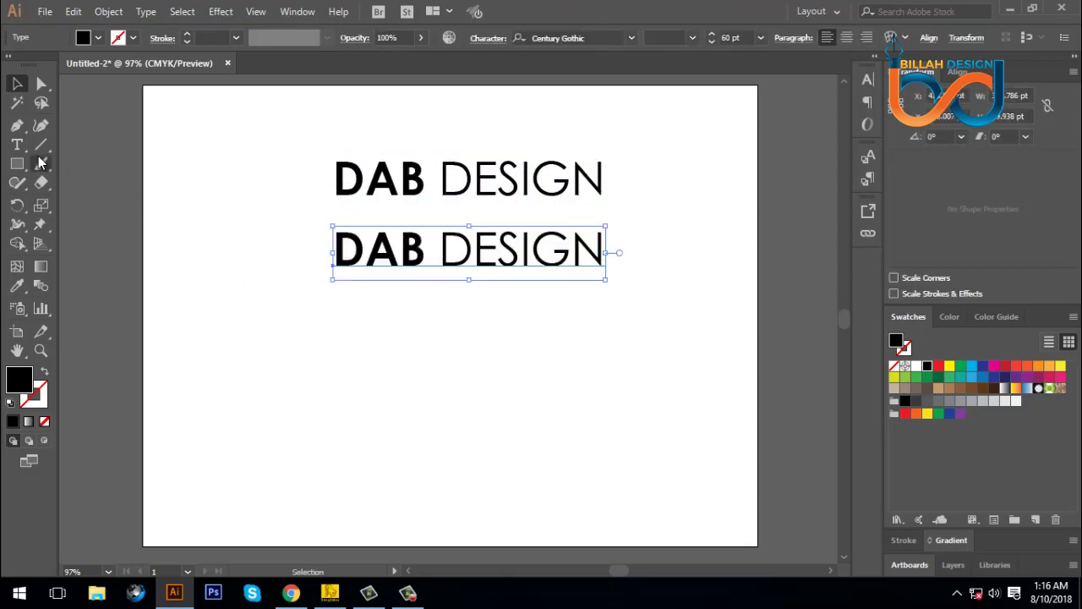
Break the copy into two lines, DAB above DESIGN.
left_click(17, 145)
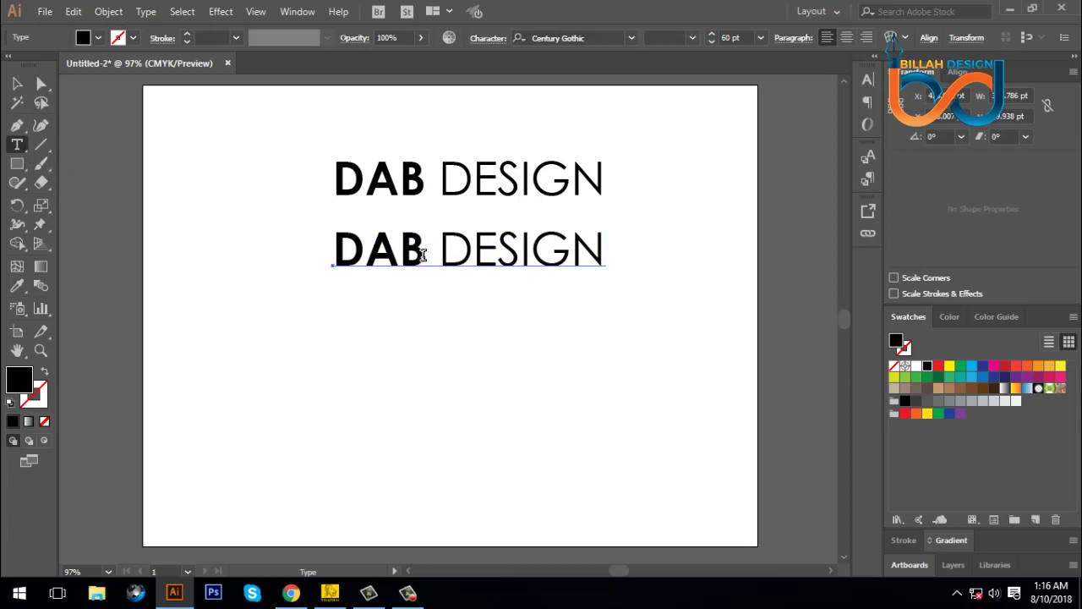
left_click(422, 255)
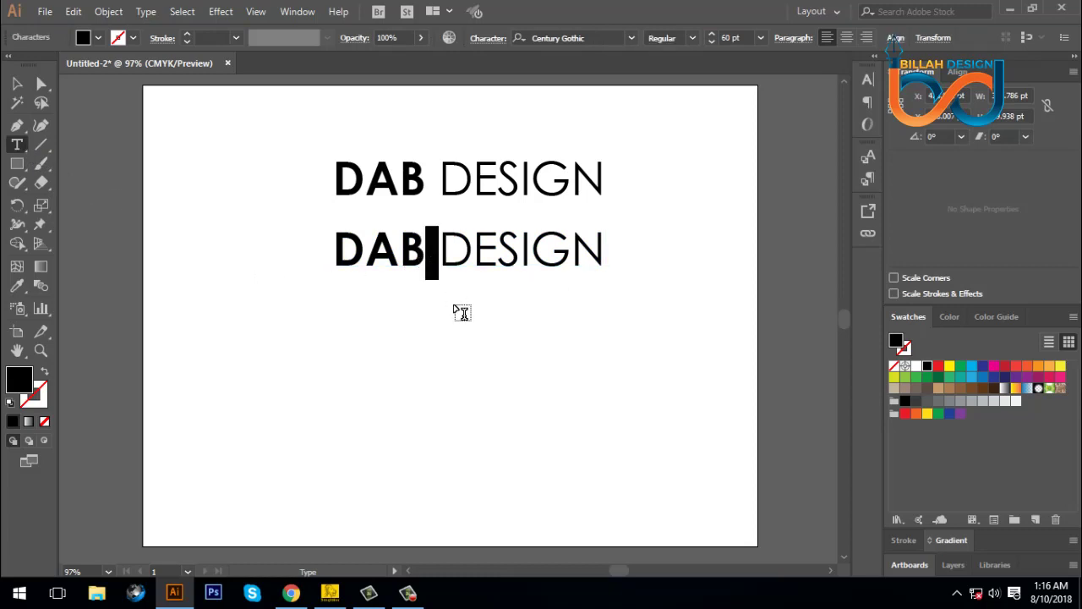
key("Return")
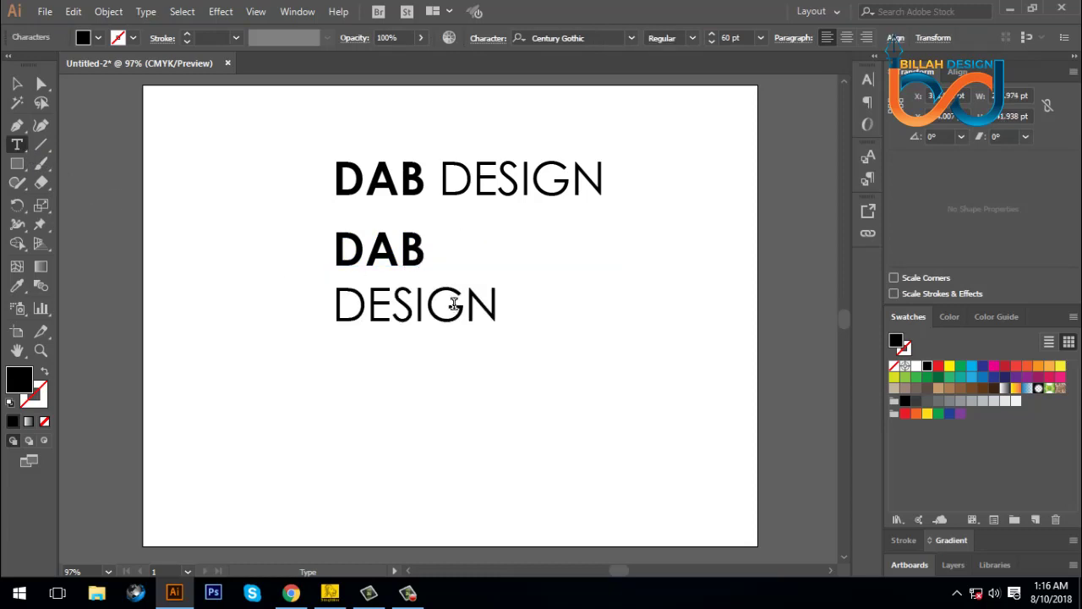
left_click(21, 84)
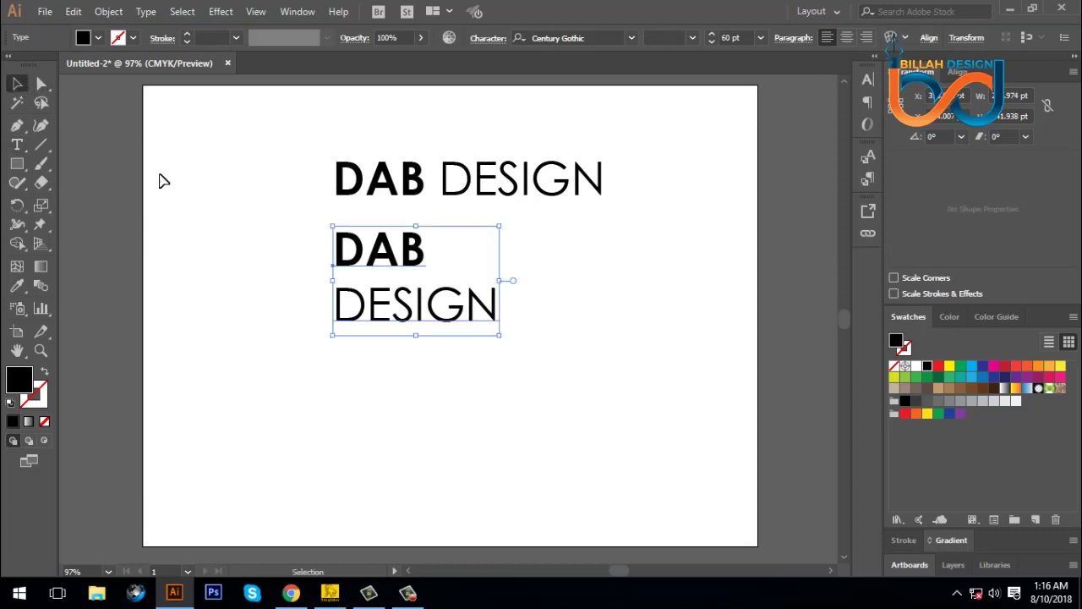
left_click_drag(377, 237, 381, 248)
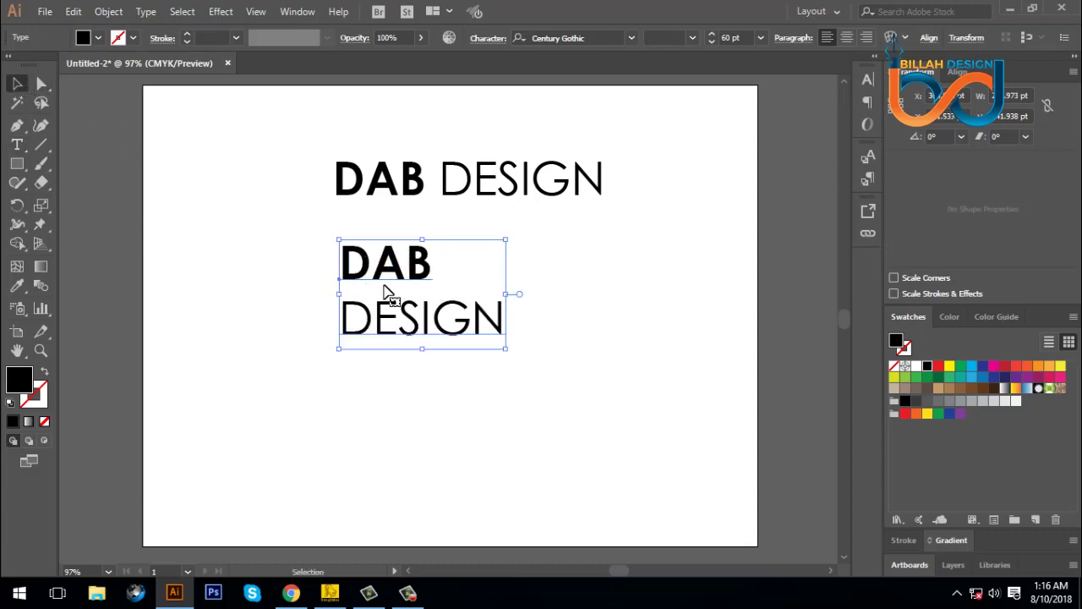
Make the two-line text fully bold and position it below the single-line version.
left_click(694, 38)
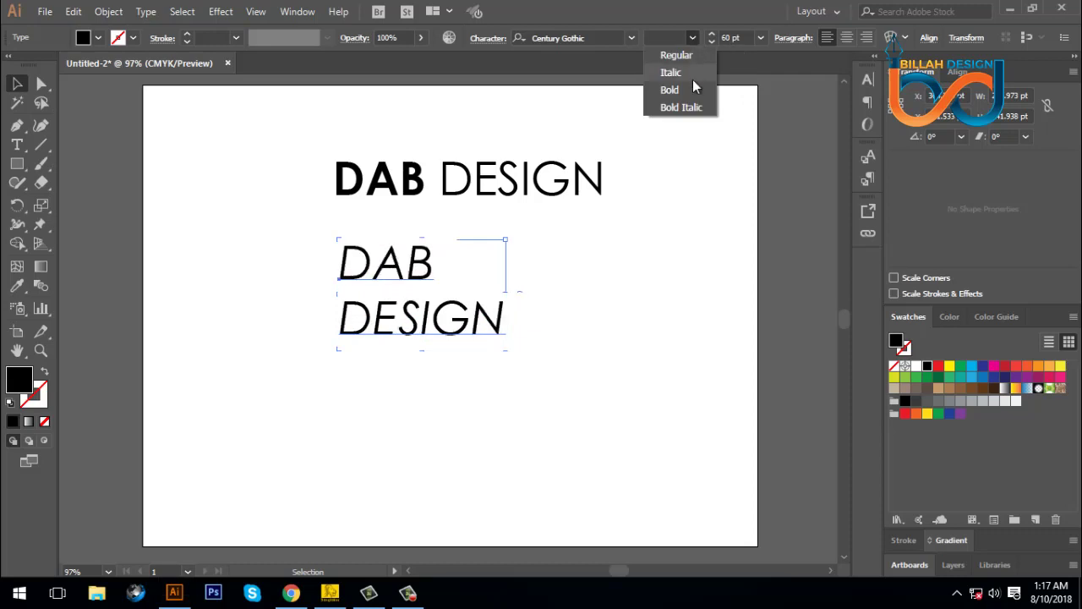
left_click(684, 95)
left_click(524, 316)
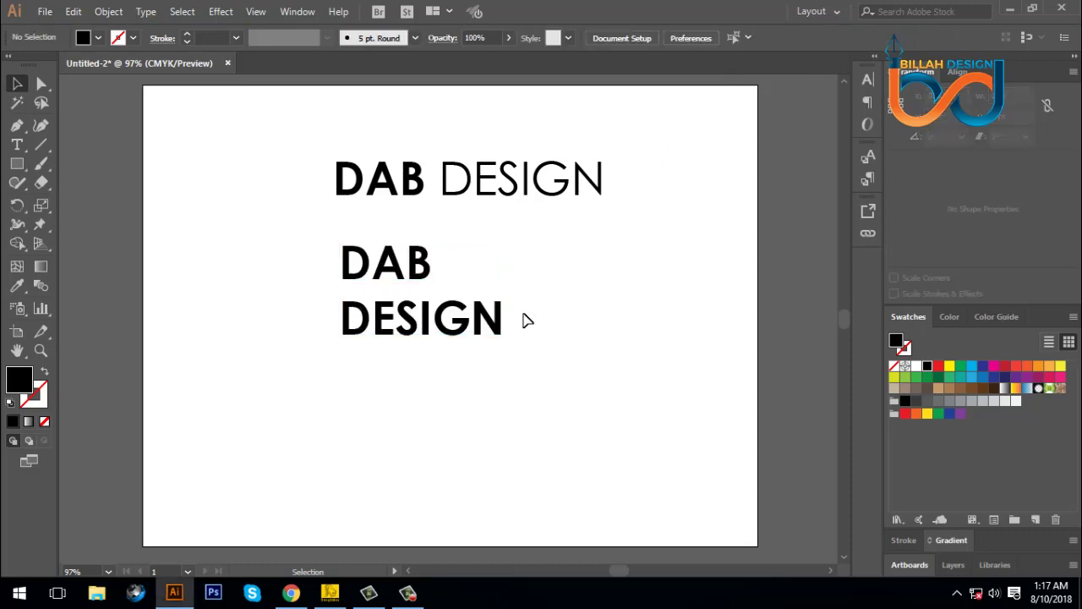
mouse_move(500, 314)
left_mouse_down()
mouse_move(556, 375)
mouse_move(523, 358)
left_mouse_up()
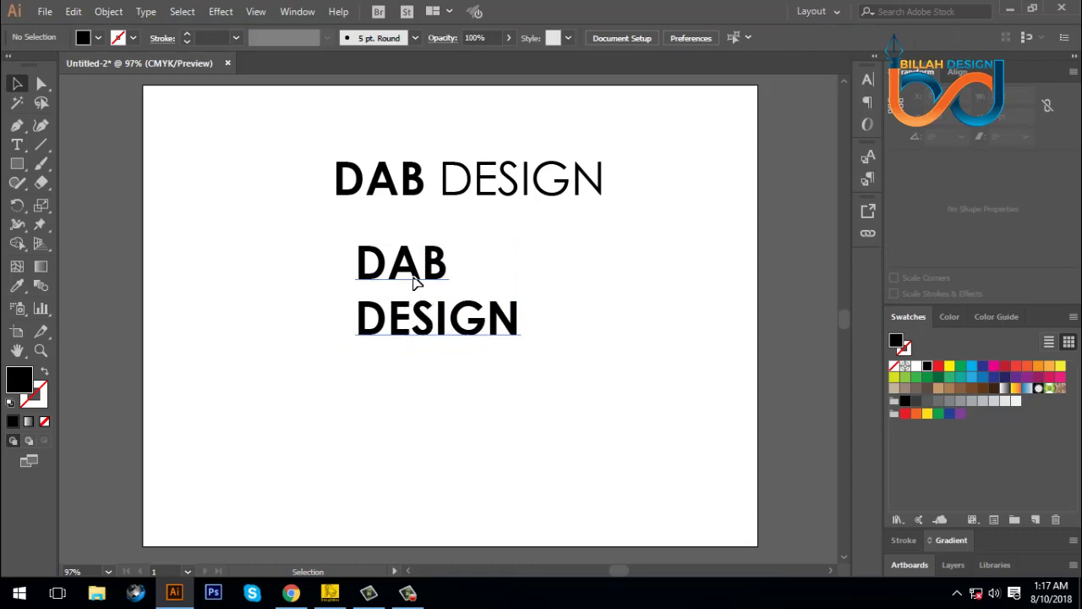
left_click_drag(414, 283, 405, 279)
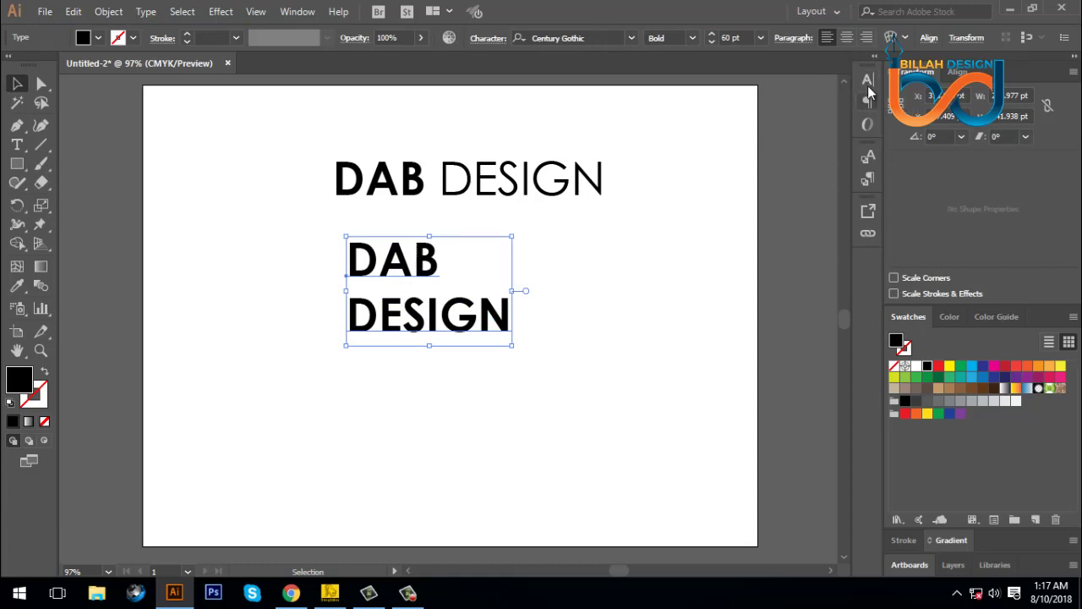
Lower the two-line text's leading from 72 pt to 57 pt in the Character panel.
left_click(296, 11)
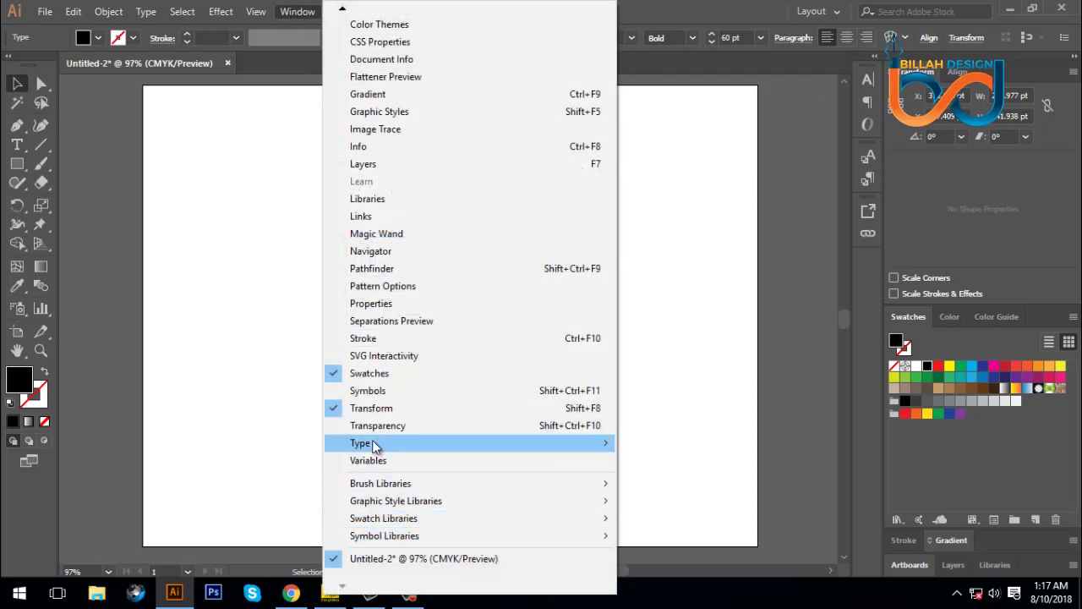
mouse_move(400, 445)
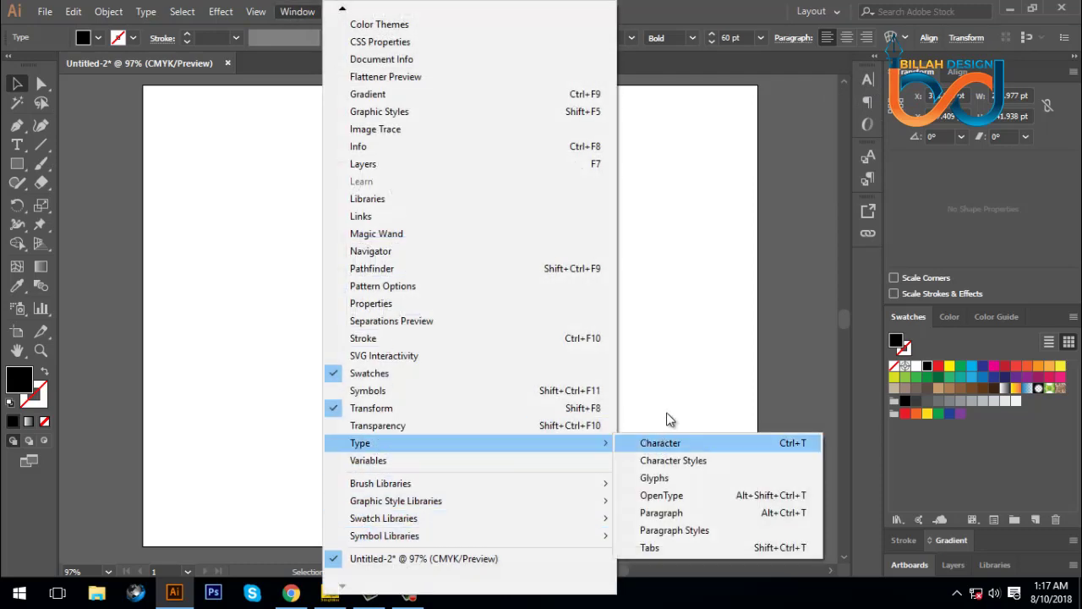
left_click(673, 302)
left_click(509, 324)
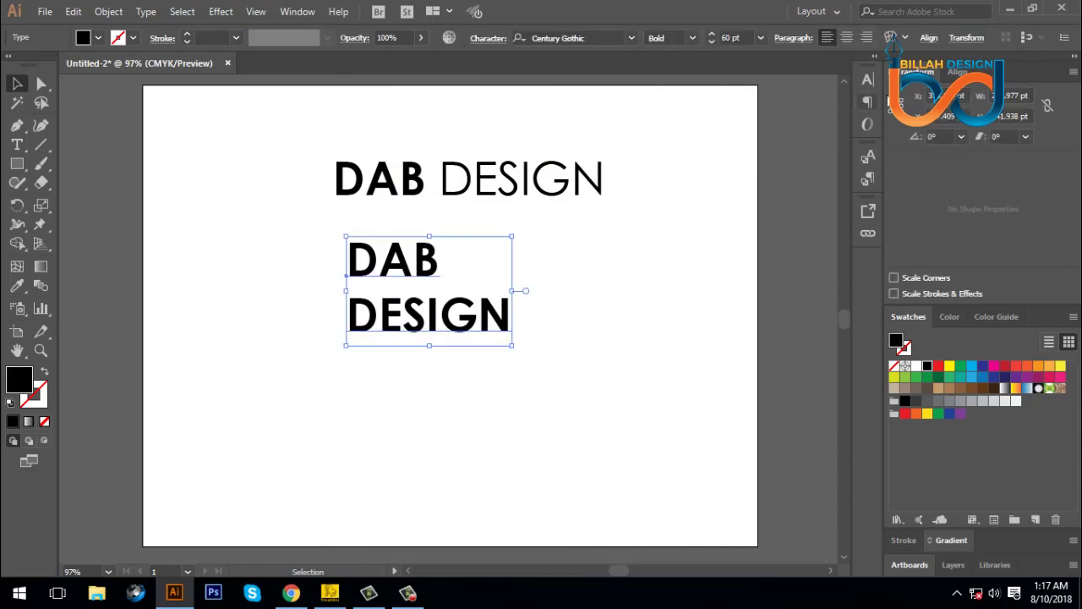
left_click(867, 79)
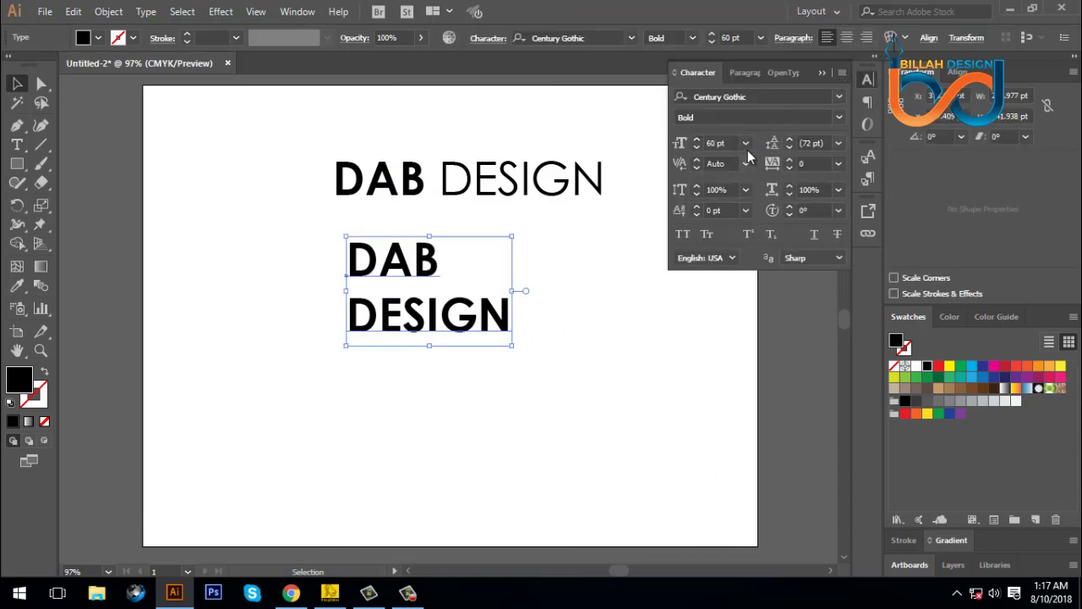
left_click(790, 148)
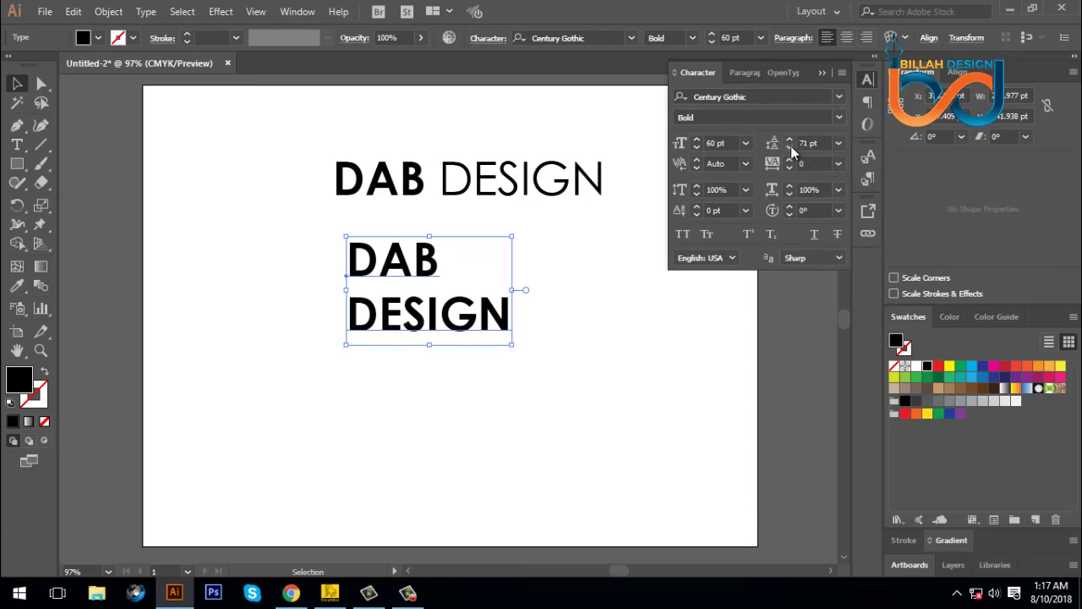
left_click(791, 148)
left_click(791, 148)
left_click(790, 148)
left_click(790, 148)
left_click(791, 148)
left_click(791, 148)
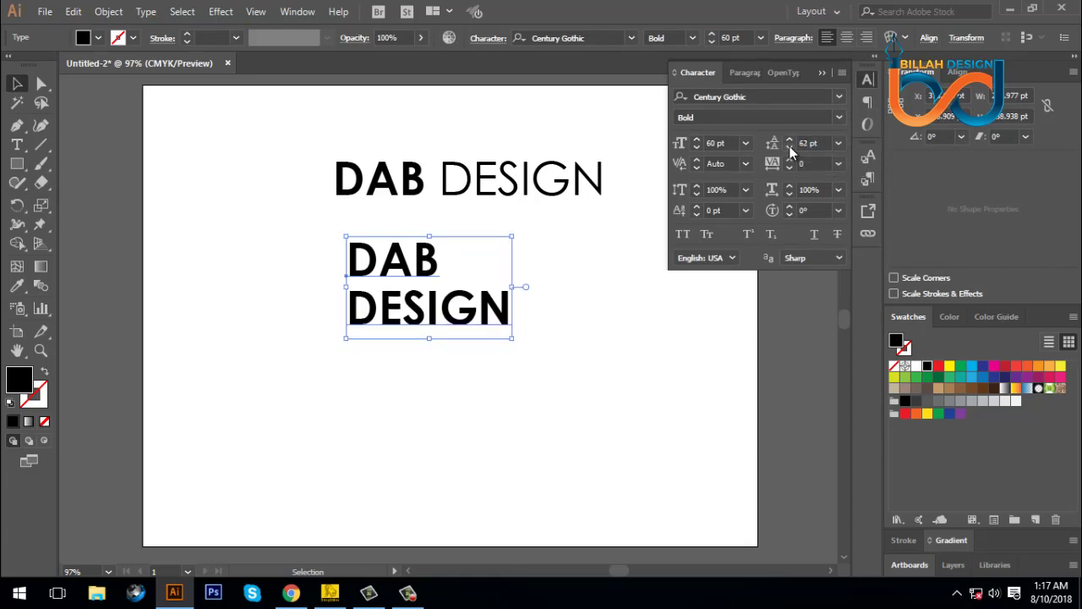
left_click(790, 148)
left_click(791, 148)
left_click(790, 148)
left_click(790, 148)
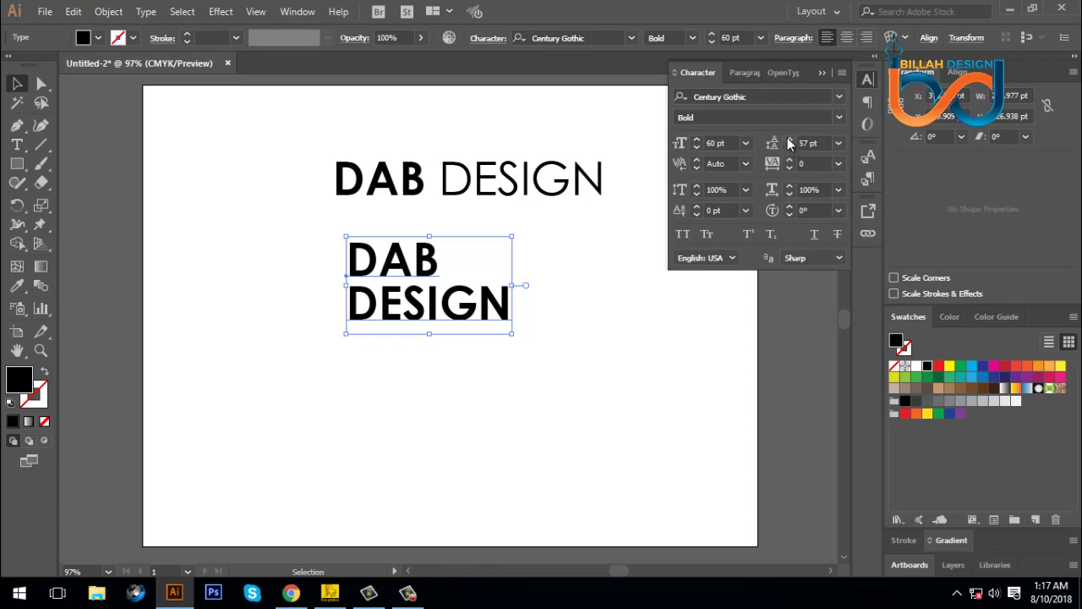
left_click(788, 139)
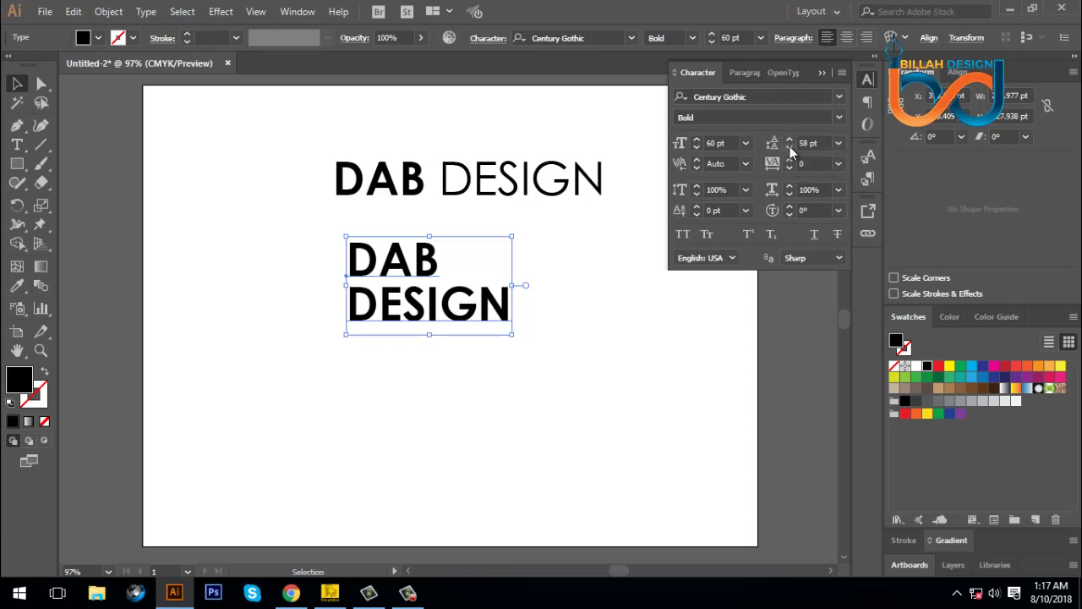
left_click(790, 147)
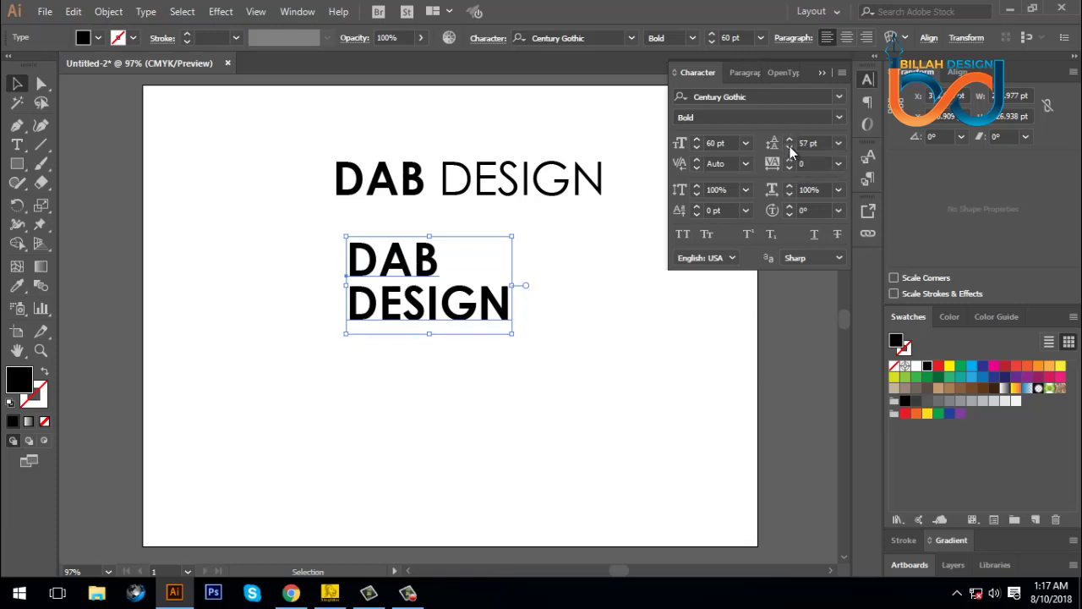
left_click(870, 80)
left_click(606, 348)
Raise the single-line DAB DESIGN and duplicate the two-line text lower down.
left_click_drag(501, 313, 492, 310)
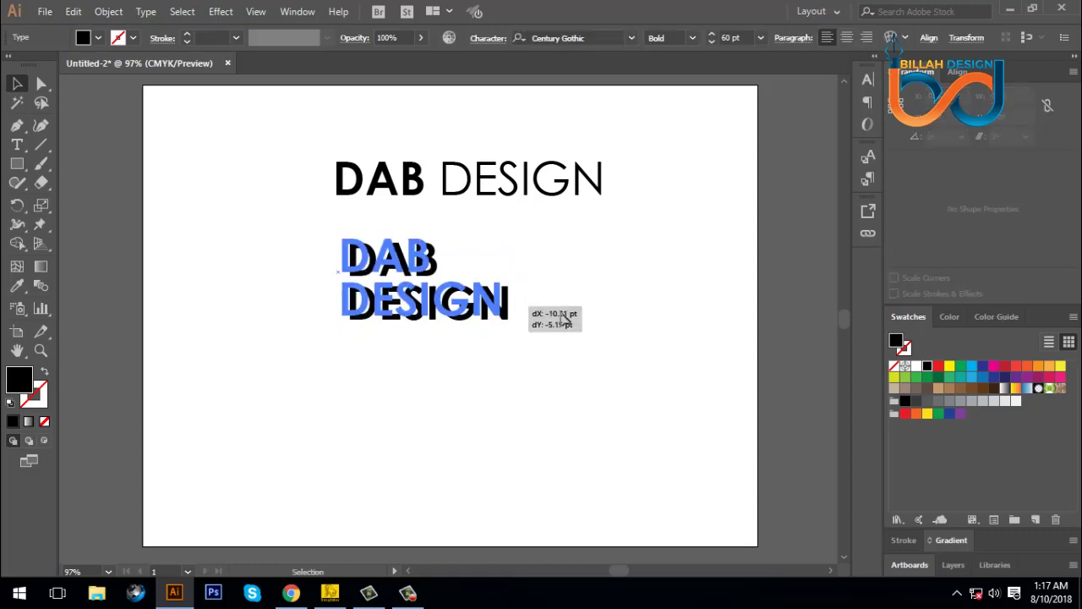
left_click(545, 242)
mouse_move(522, 194)
left_mouse_down()
mouse_move(522, 170)
mouse_move(495, 150)
left_mouse_up()
left_click(541, 243)
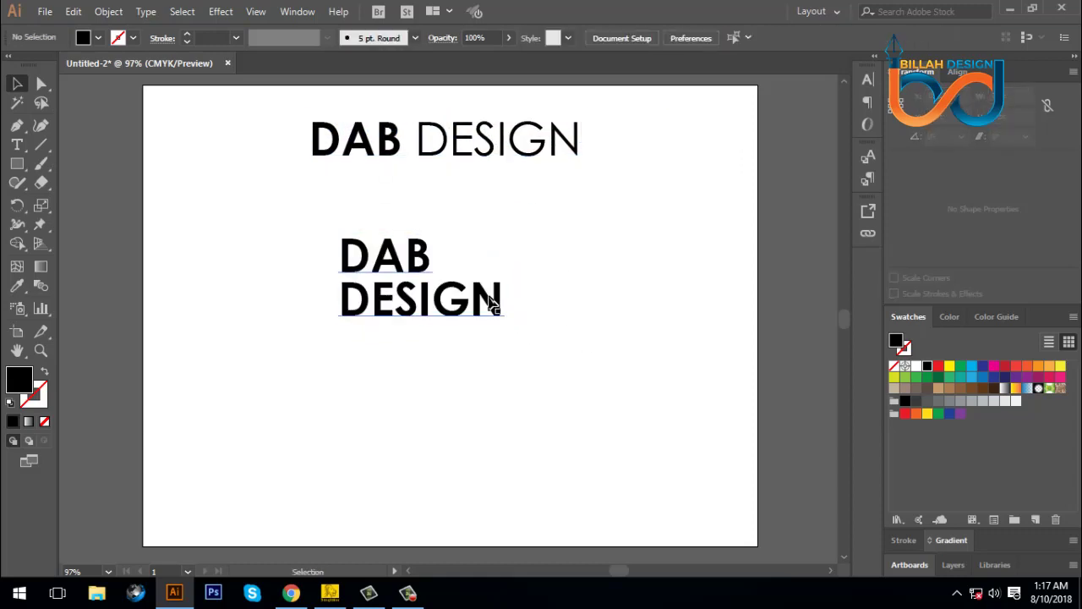
mouse_move(490, 301)
left_mouse_down()
mouse_move(483, 244)
mouse_move(472, 235)
mouse_move(516, 361)
mouse_move(561, 411)
mouse_move(580, 415)
left_mouse_up()
left_click(517, 265)
Shrink the word DESIGN in the third copy to 22 pt.
scroll(578, 402, "down", 1)
left_click(402, 345)
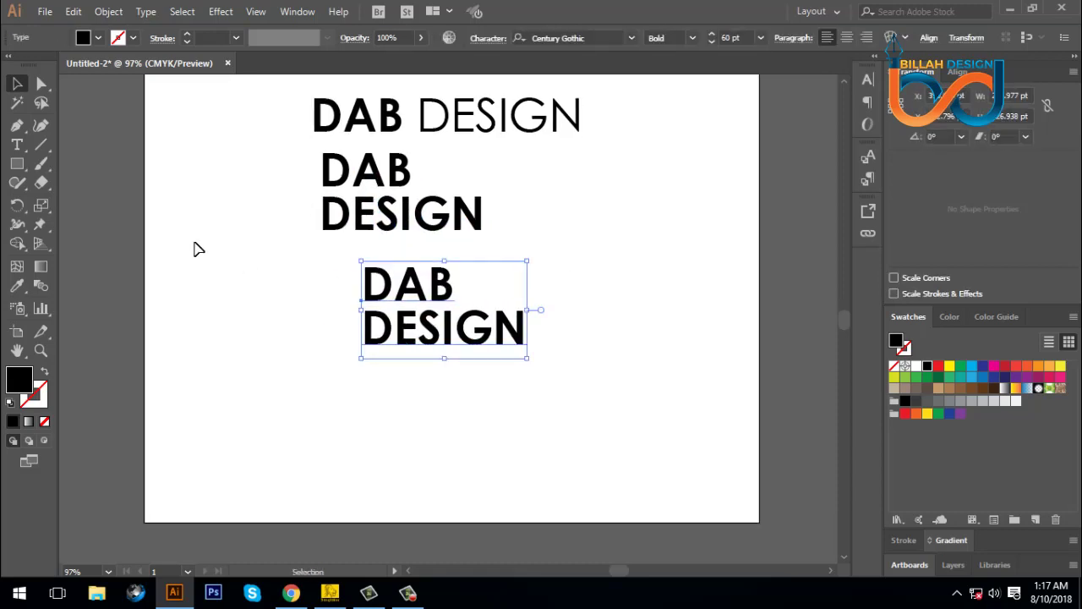
key("t")
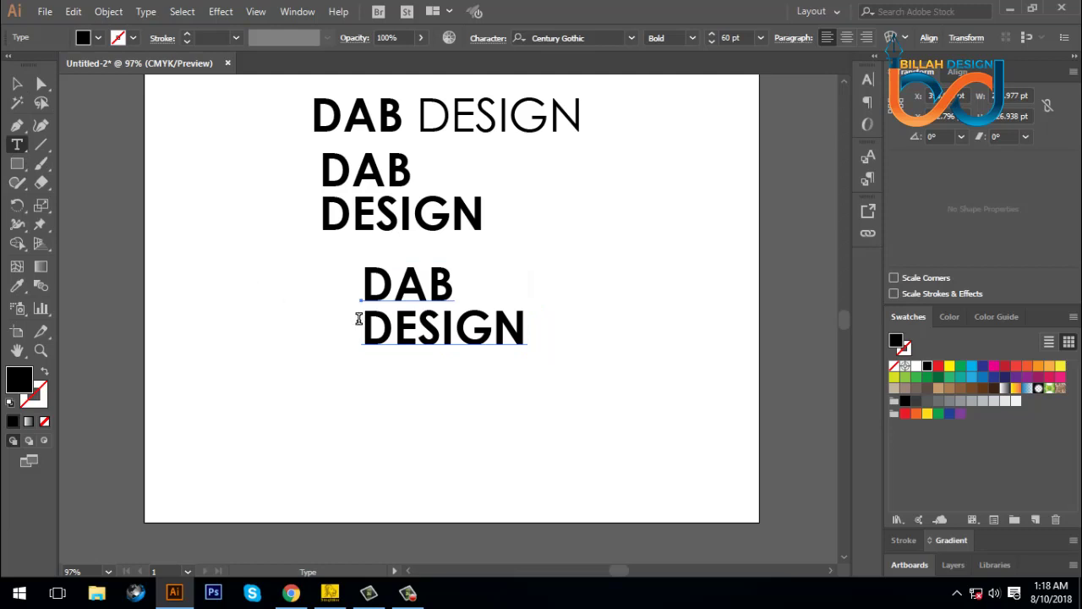
left_click_drag(363, 329, 526, 330)
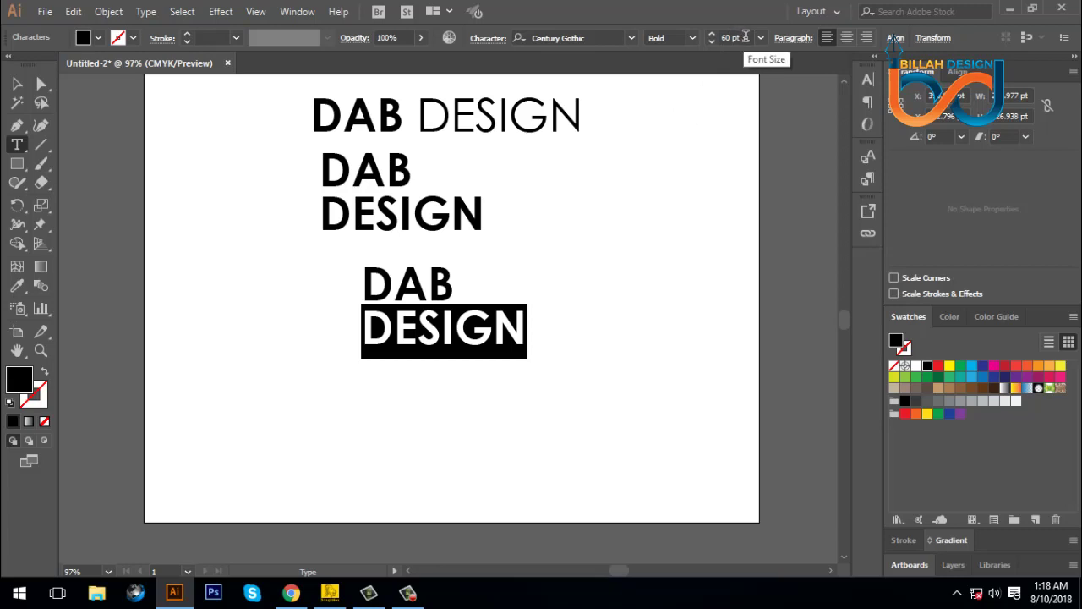
left_click(746, 37)
scroll(746, 37, "down", 14)
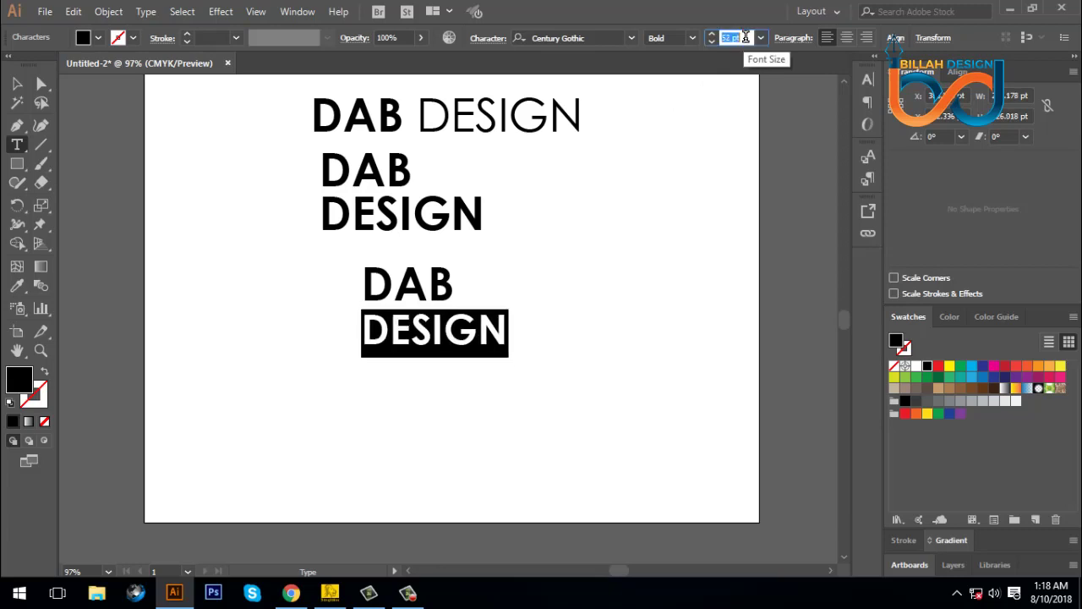
scroll(746, 37, "down", 15)
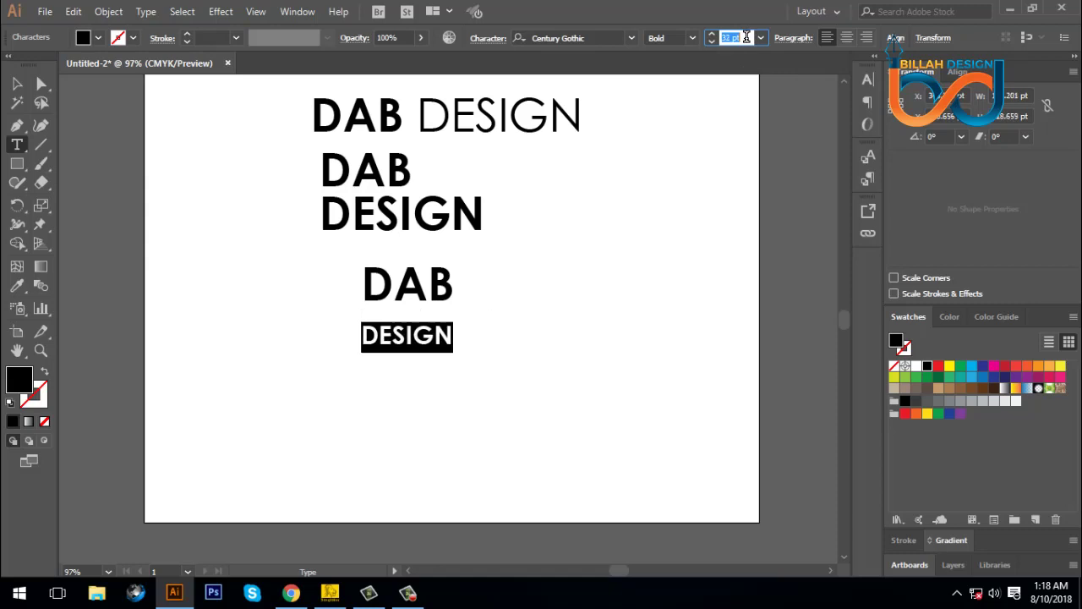
scroll(746, 37, "down", 8)
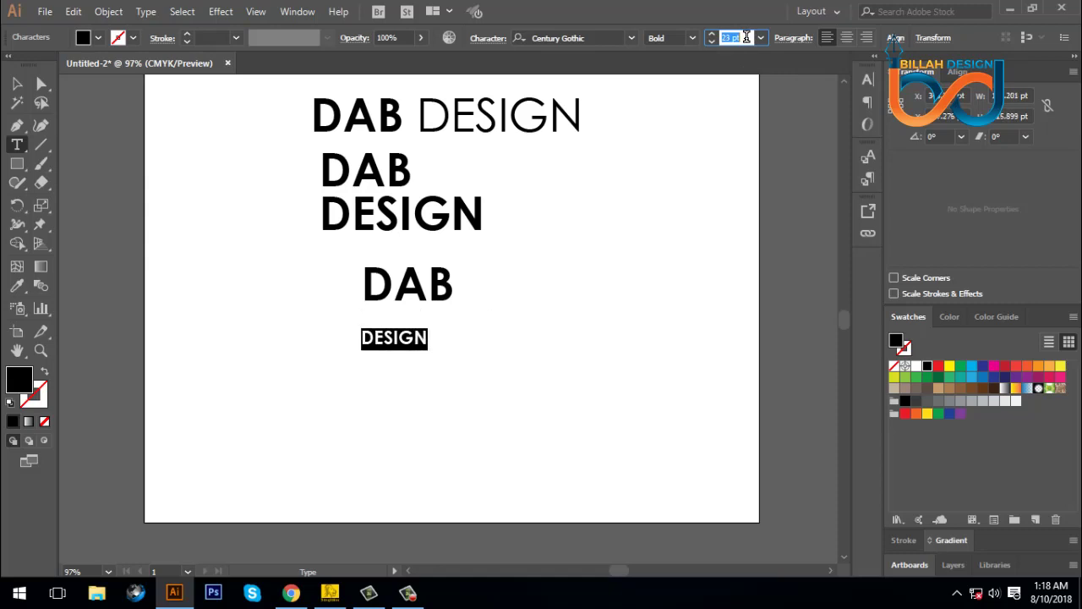
scroll(746, 37, "down", 1)
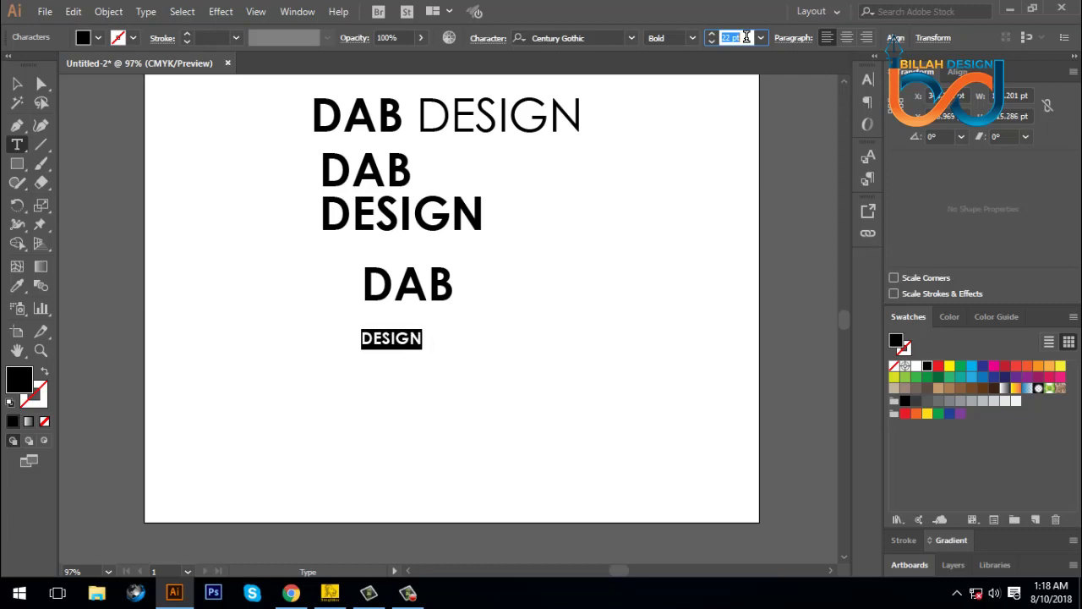
Reposition the compact DAB DESIGN block slightly.
left_click(17, 84)
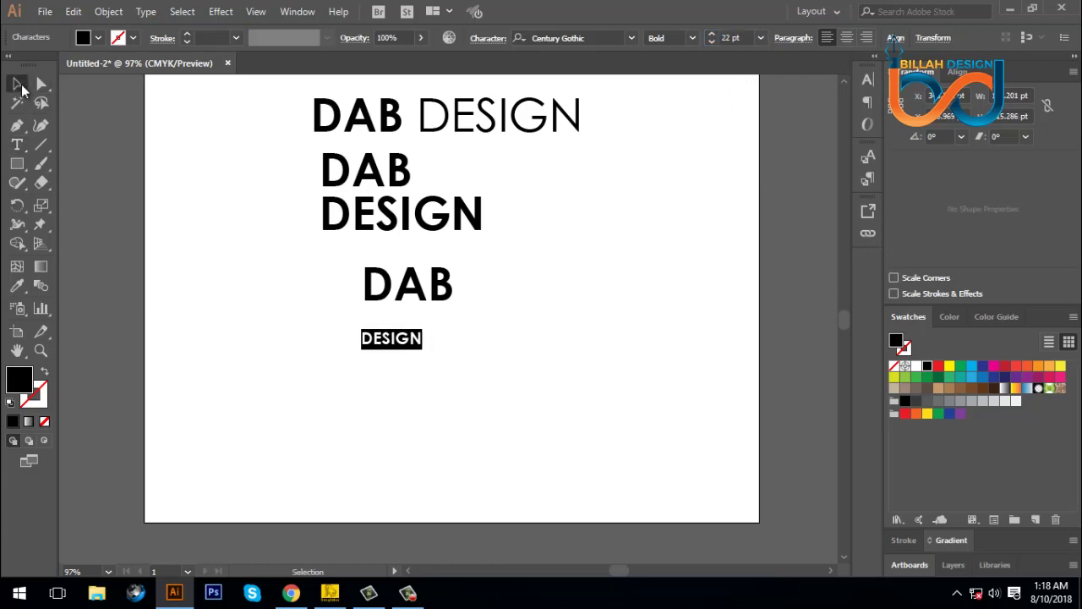
left_click(423, 314)
left_click_drag(431, 305, 440, 305)
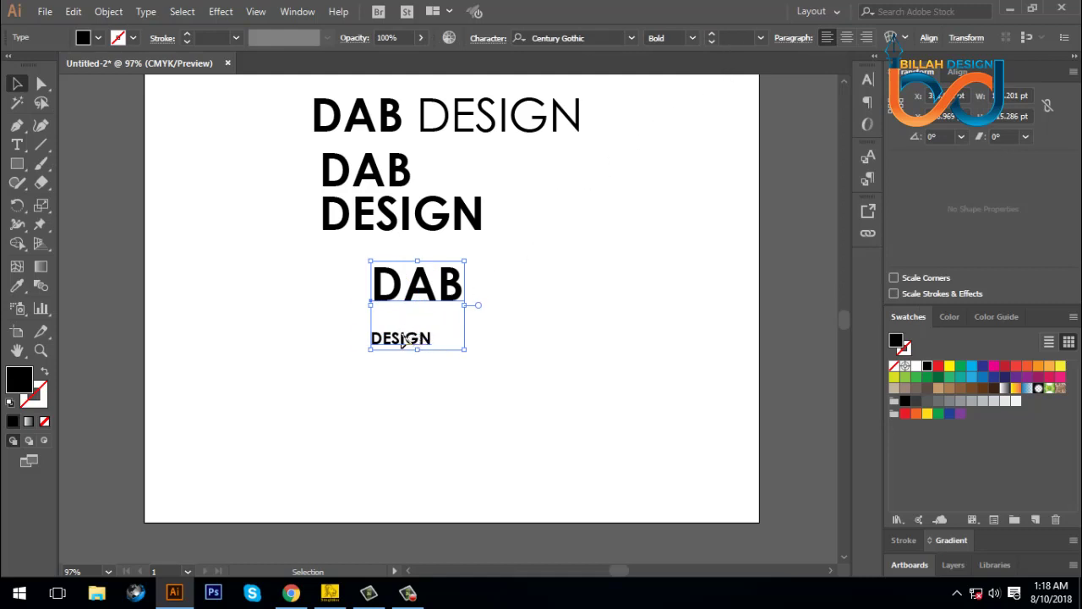
left_click_drag(403, 340, 385, 339)
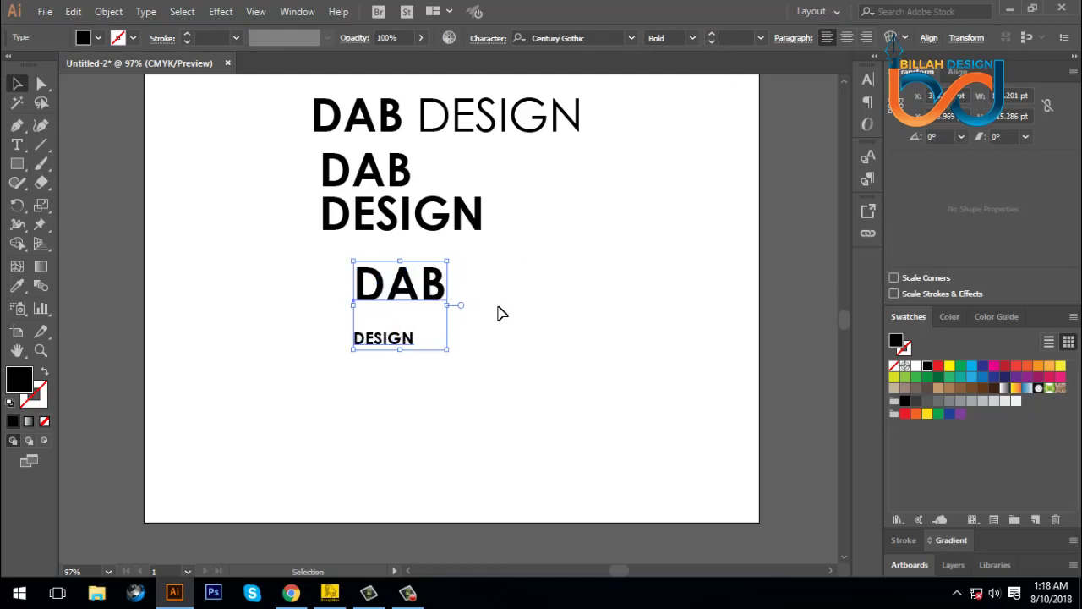
Lower the compact block's leading to 25 pt in the Character panel.
left_click(868, 81)
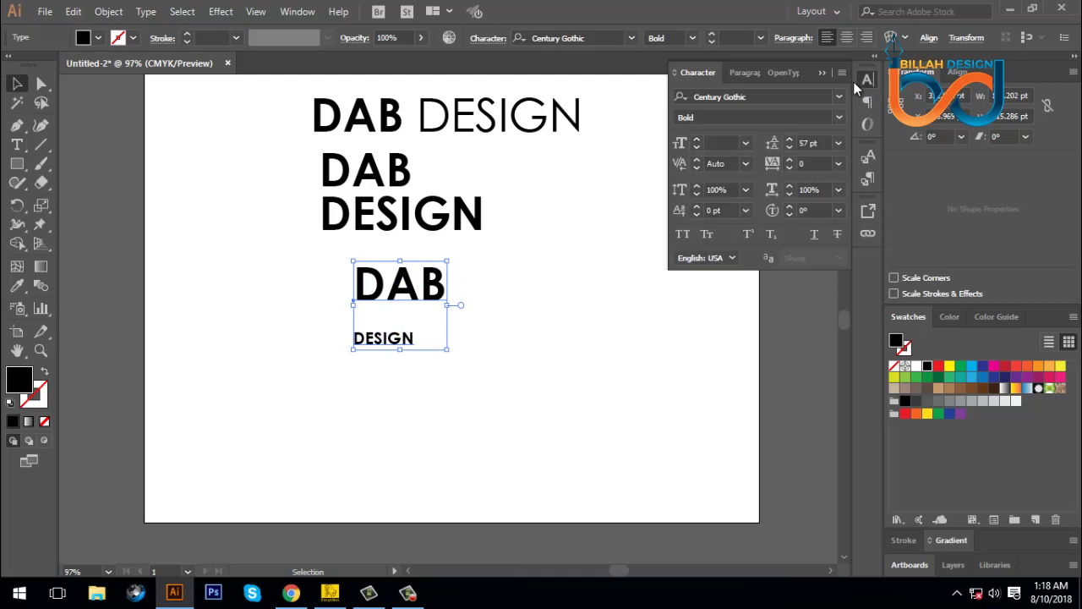
left_click(790, 148)
left_click(789, 147)
left_click(789, 147)
left_click(793, 148)
left_click(793, 147)
left_click(790, 147)
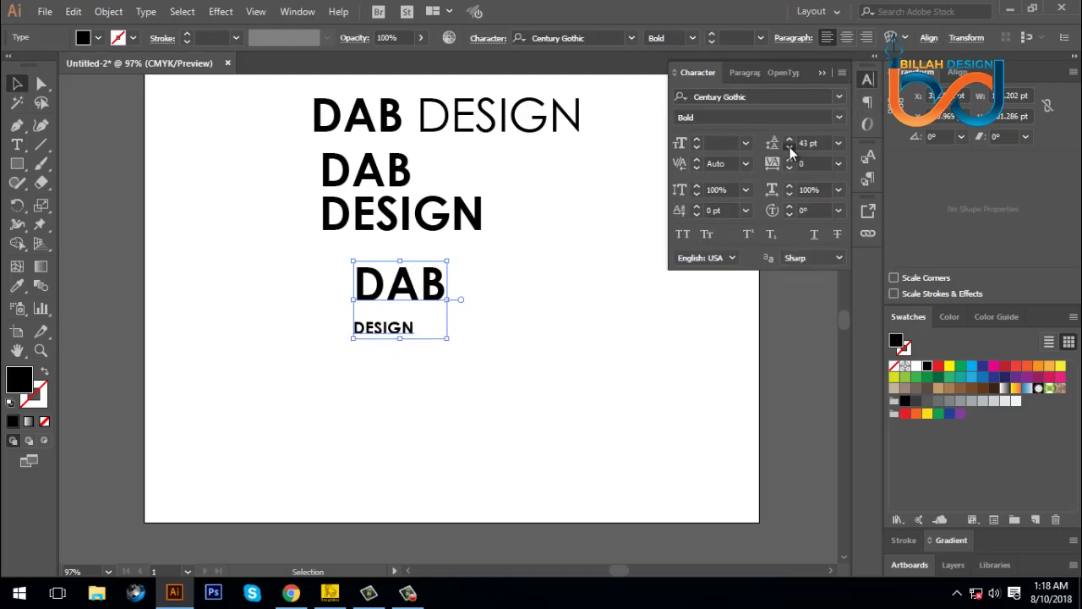
left_click(790, 147)
left_click(790, 147)
left_click(789, 147)
left_click(790, 147)
left_click(790, 148)
left_click(790, 147)
left_click(790, 147)
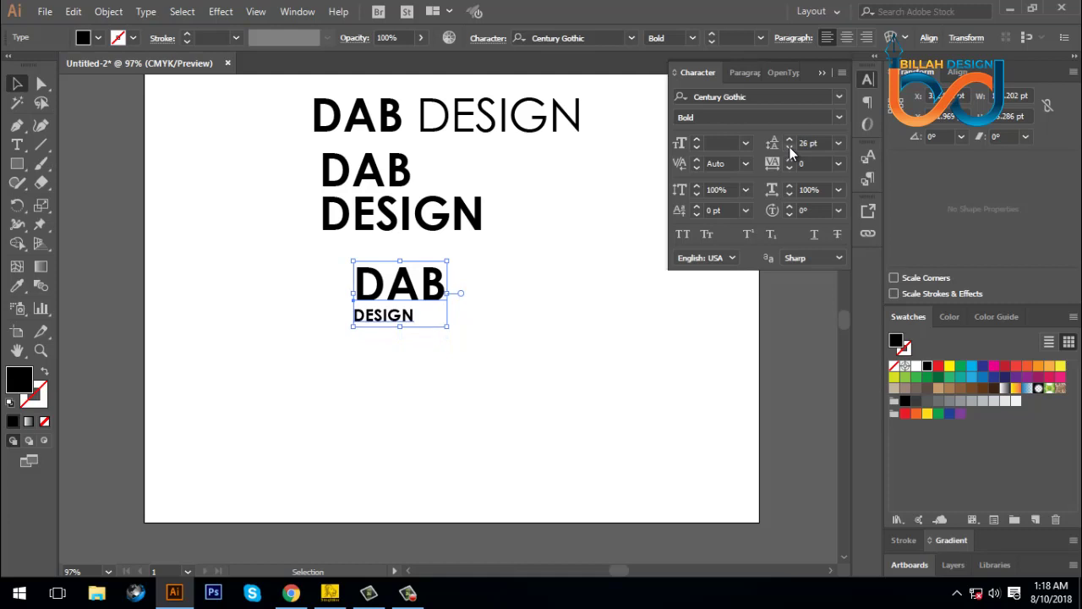
left_click(790, 147)
left_click(790, 147)
left_click(790, 148)
left_click(519, 363)
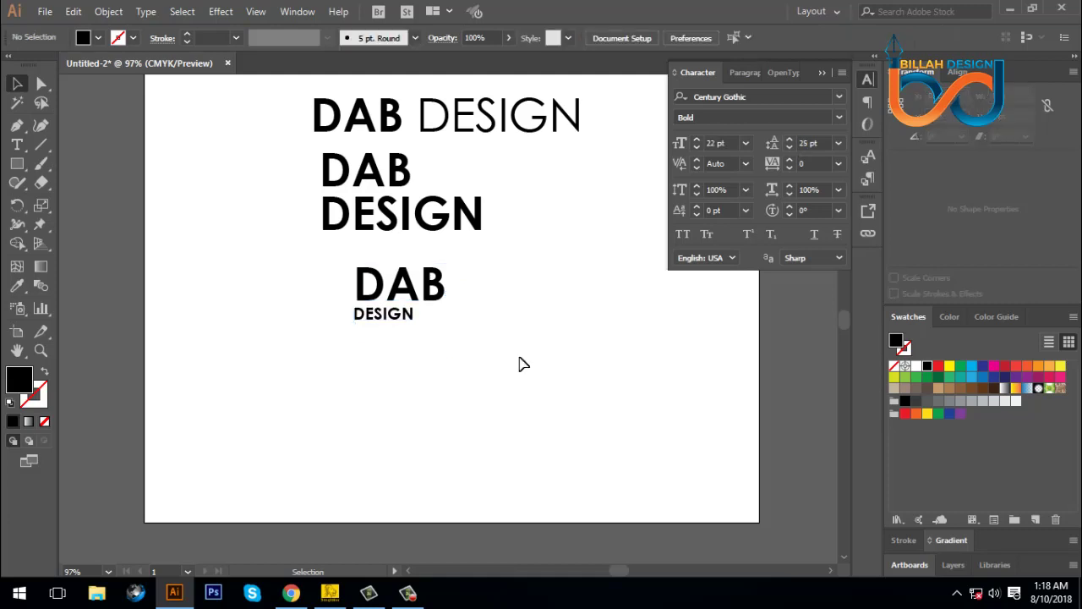
Convert the compact lockup to area type and apply Justify All Lines so DESIGN spans DAB.
left_click(442, 305)
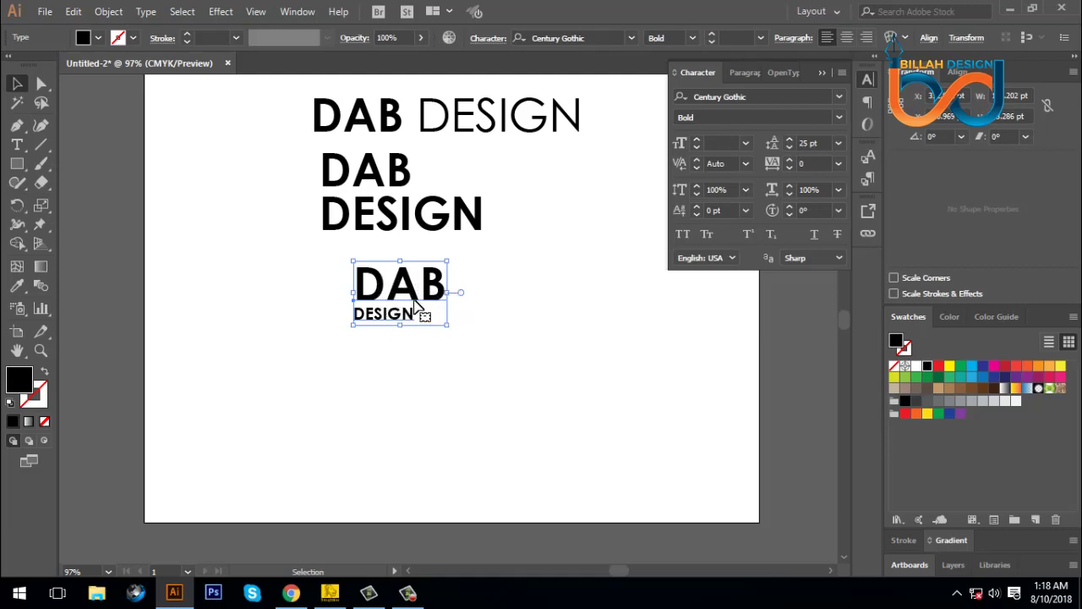
double_click(462, 294)
left_click(798, 41)
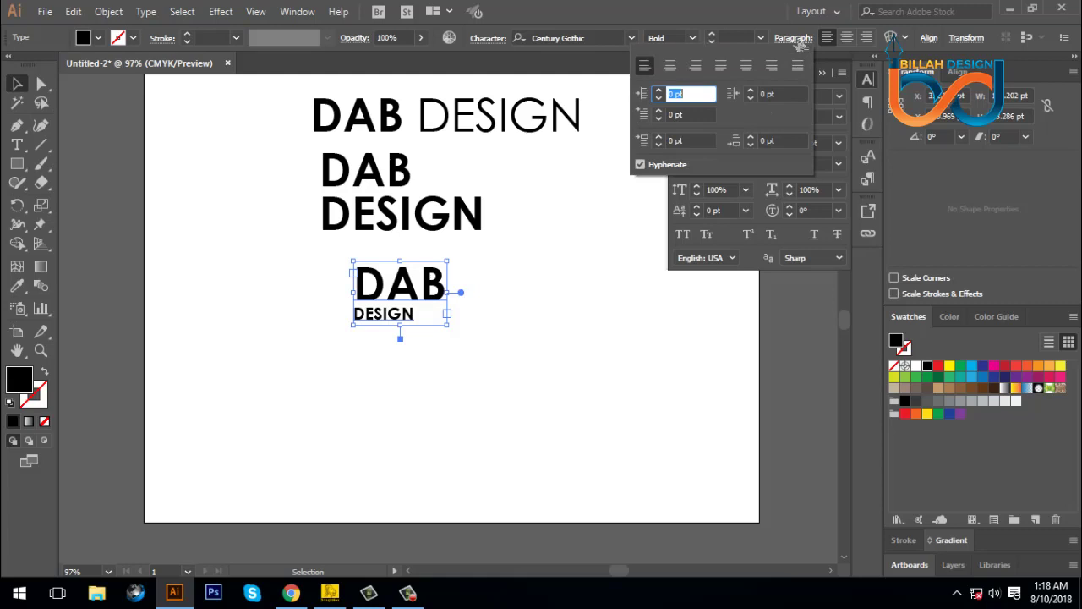
left_click(799, 66)
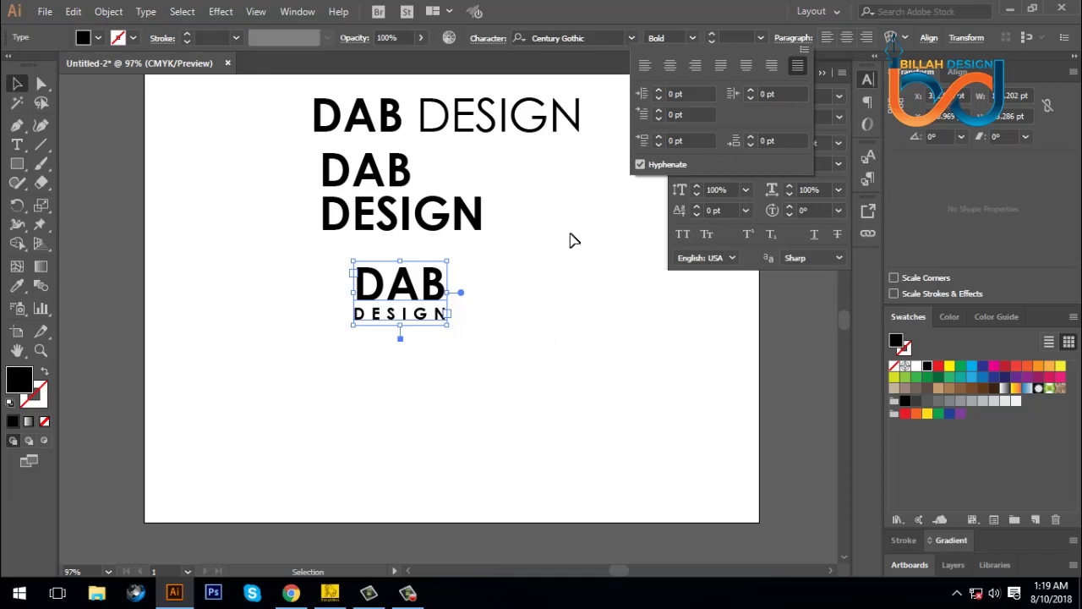
left_click(512, 331)
key("ctrl+minus")
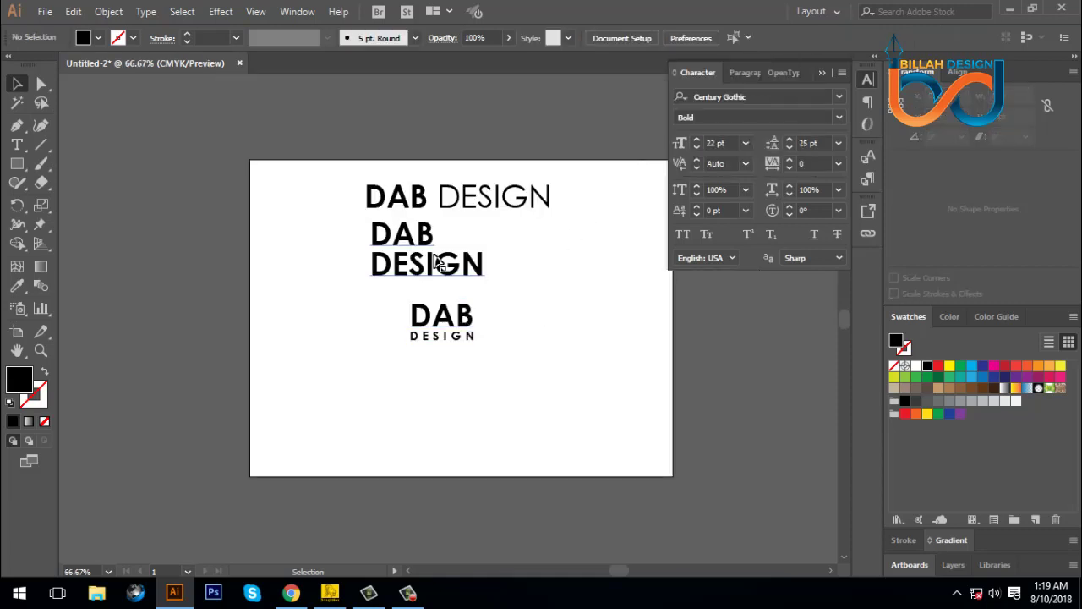
Move the three lockups to the right and draw a hexagon near the artboard centre.
left_click_drag(333, 159, 514, 385)
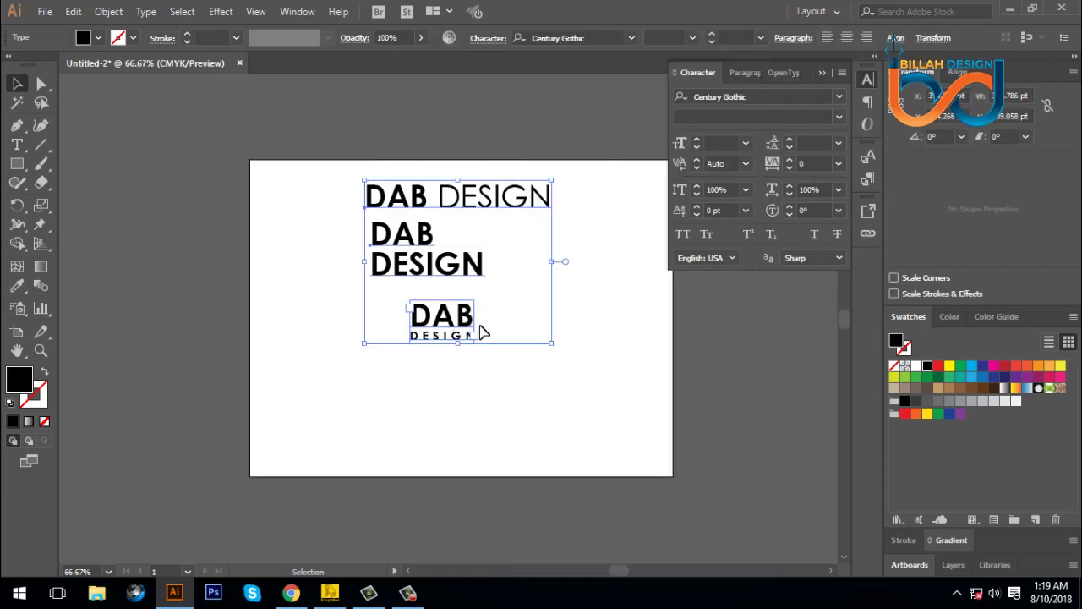
mouse_move(483, 330)
left_mouse_down()
mouse_move(577, 359)
mouse_move(522, 345)
left_mouse_up()
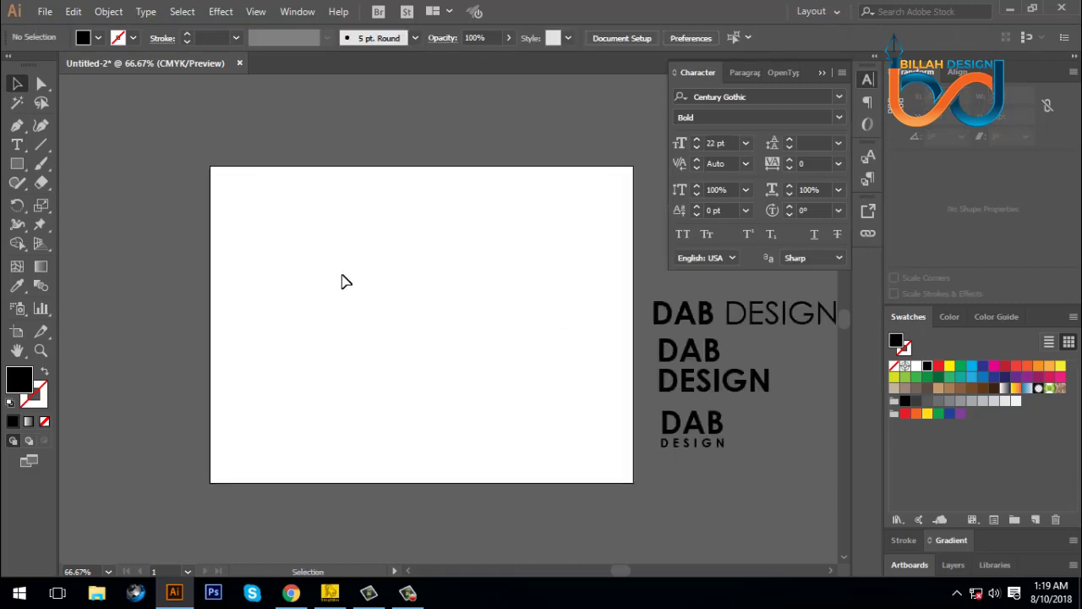
left_click(17, 164)
left_click(80, 220)
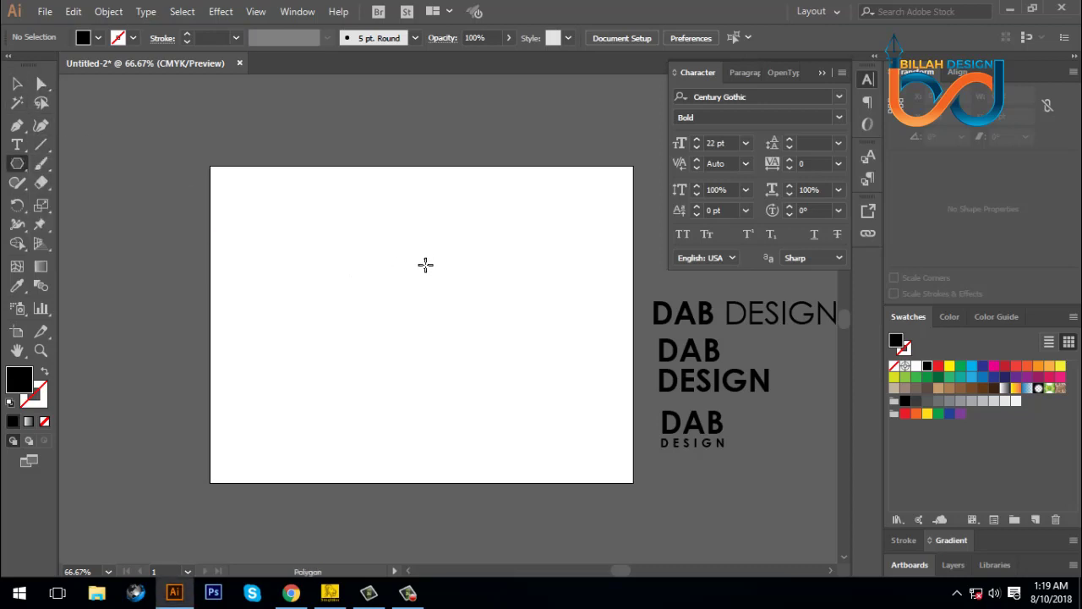
key("ctrl+equal")
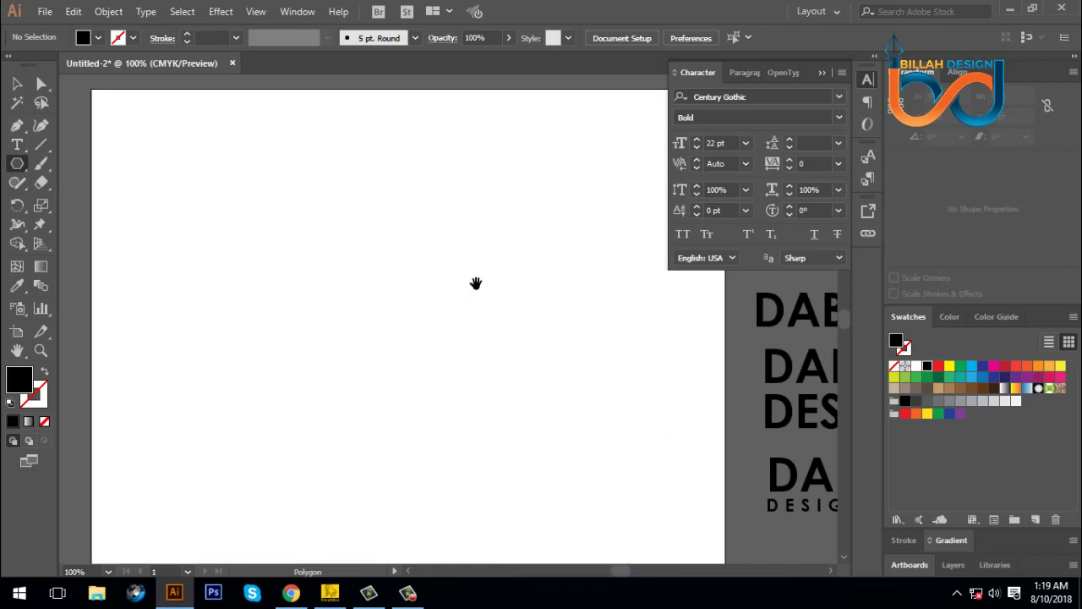
left_click_drag(477, 282, 465, 290)
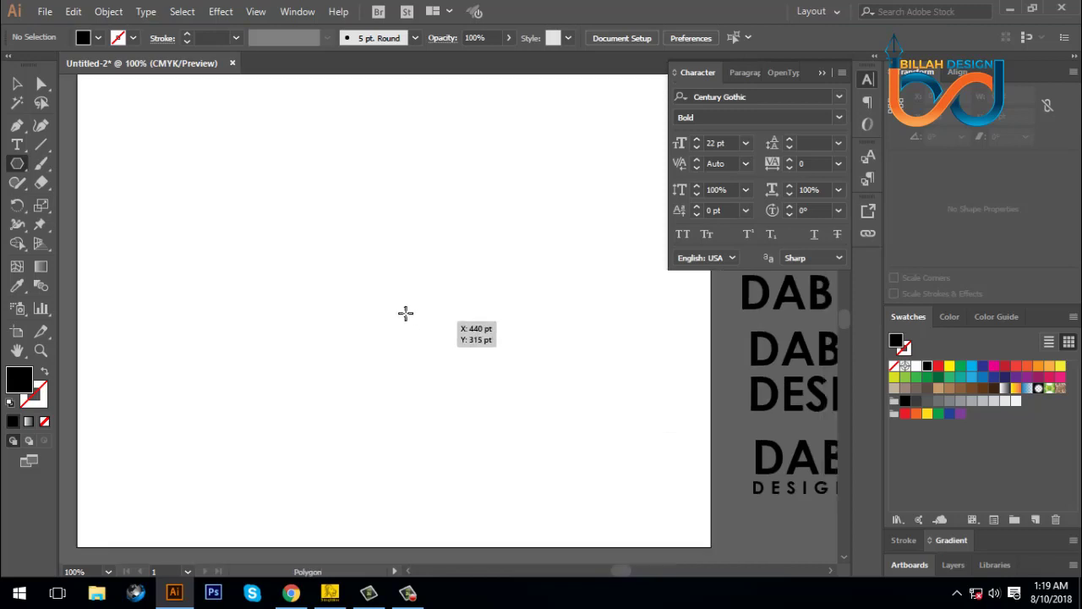
left_click_drag(385, 264, 418, 322)
Rotate the hexagon so it stands point-up.
left_click(18, 83)
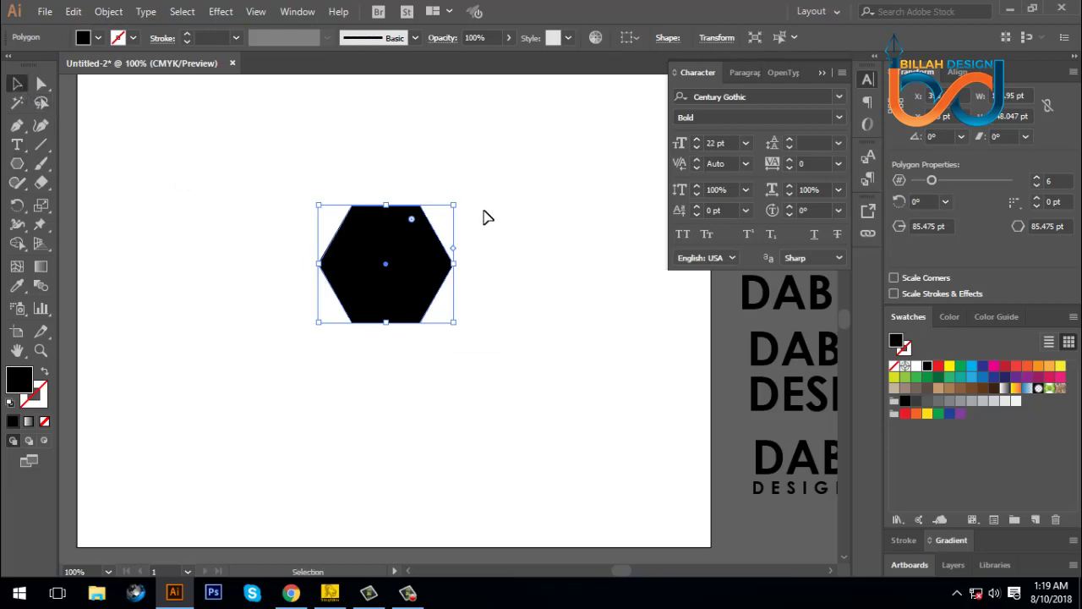
left_click_drag(466, 201, 465, 313)
left_click(511, 378)
left_click(423, 295)
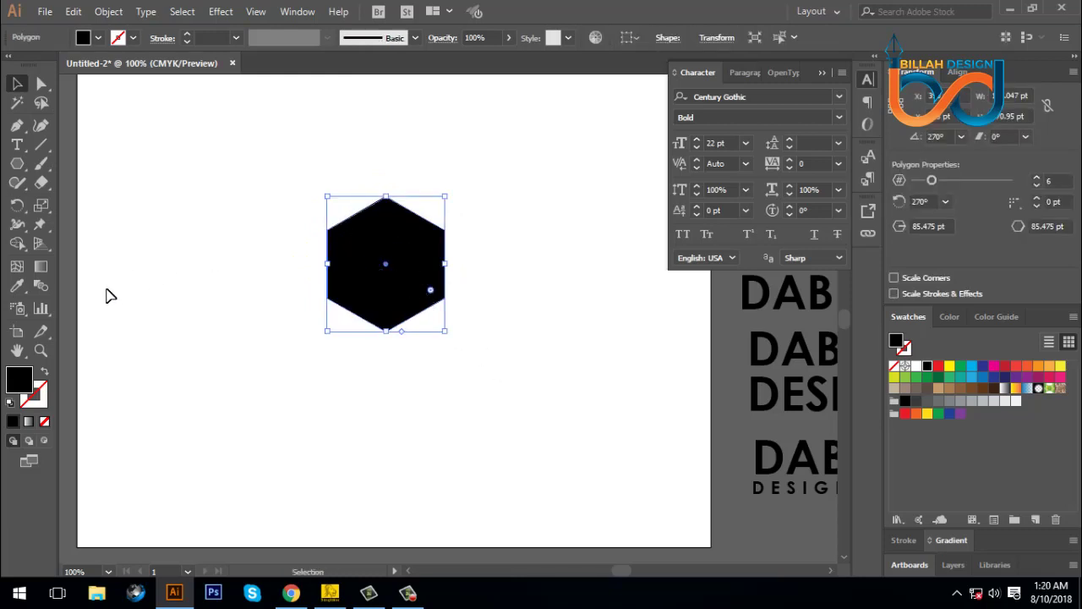
Turn the hexagon into an unfilled outline with a 16 pt black stroke.
left_click(46, 373)
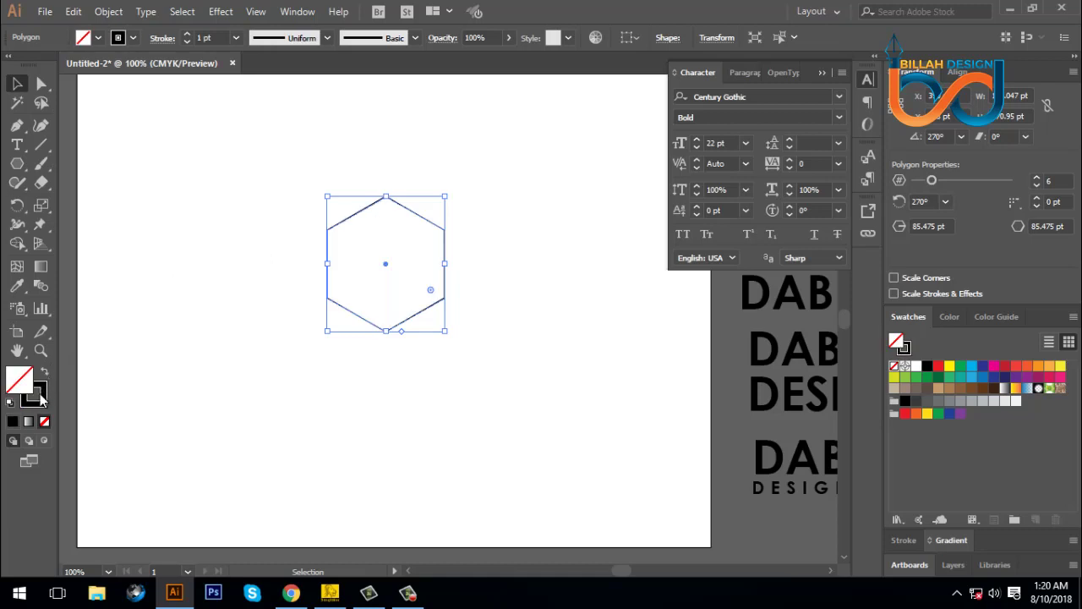
left_click(188, 35)
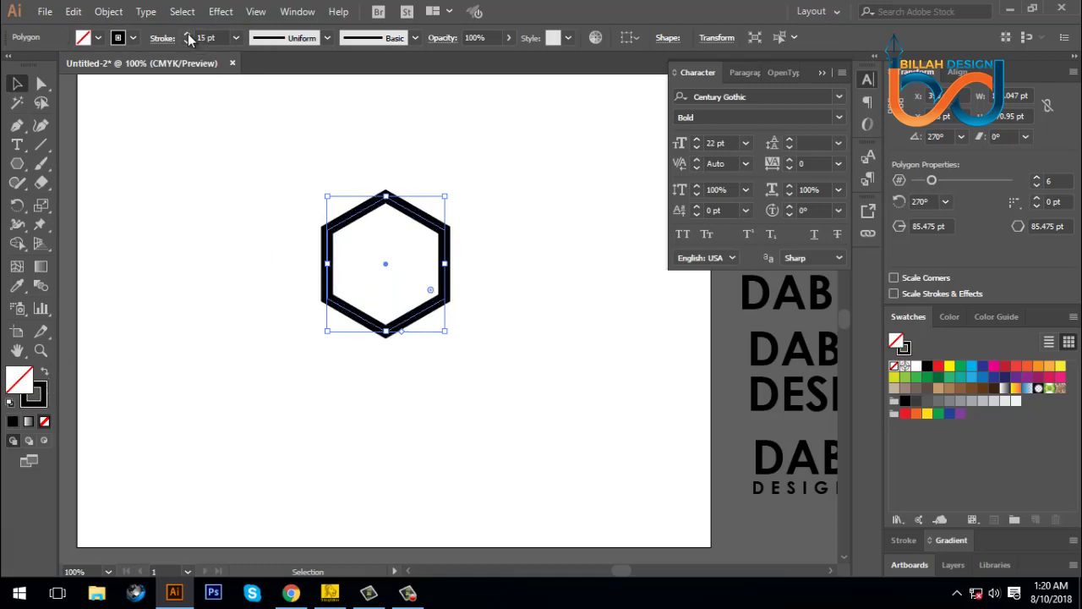
left_click(188, 35)
left_click(457, 403)
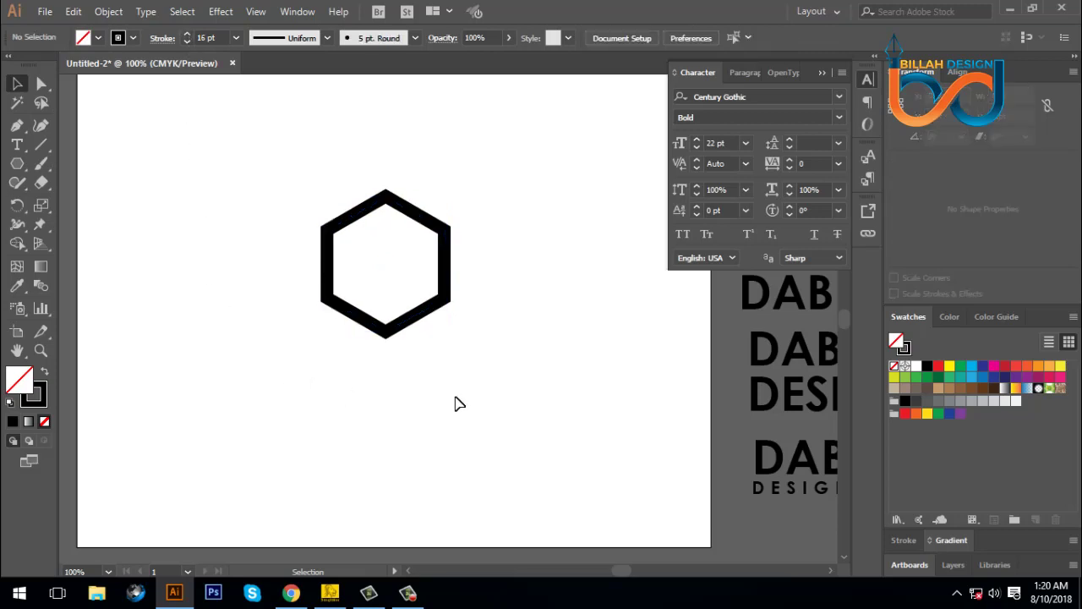
key("space")
Duplicate the hexagon outline about 50 pt straight down so the two copies overlap.
left_click_drag(452, 367, 484, 359)
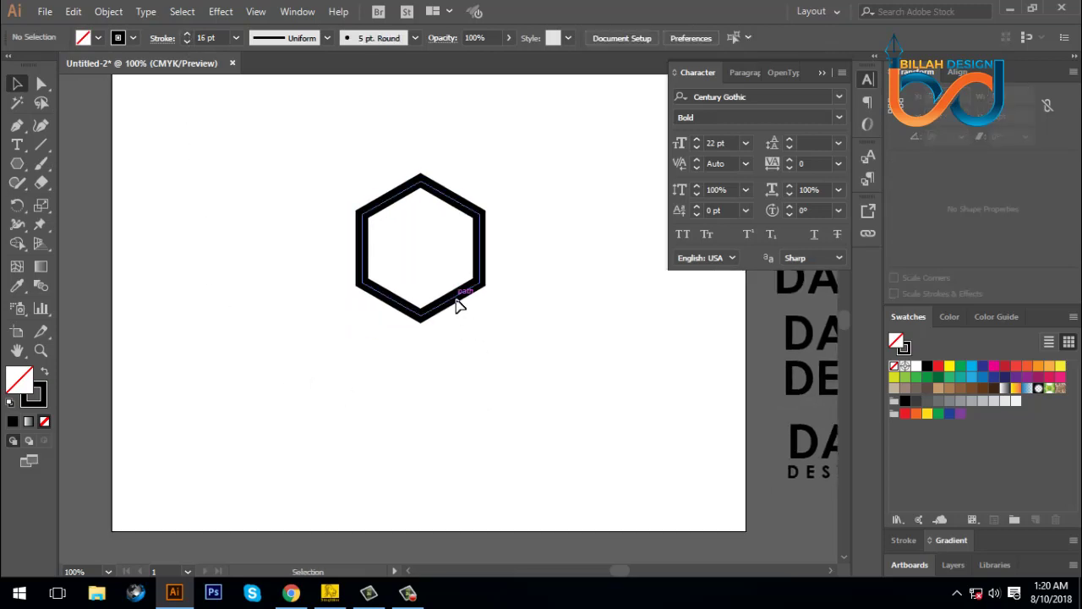
left_click_drag(457, 305, 453, 339)
left_click(578, 392)
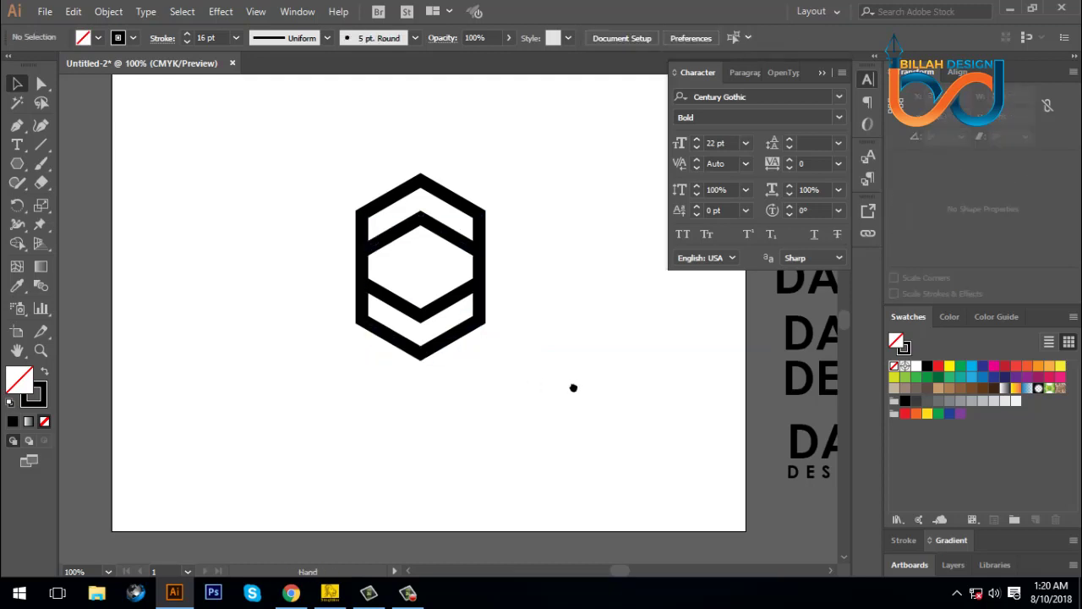
left_click_drag(574, 387, 581, 388)
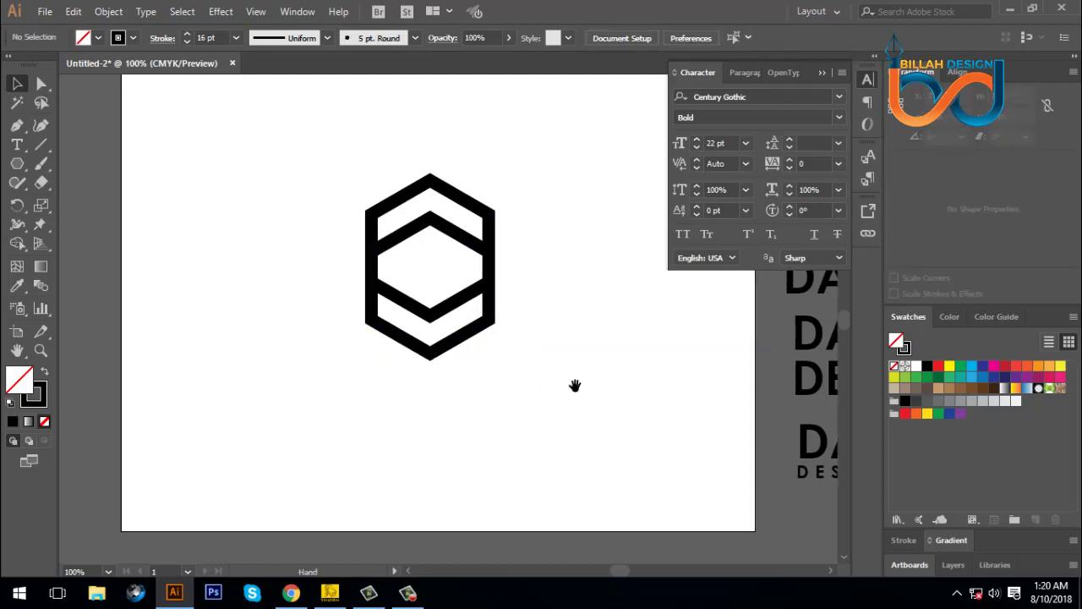
Draw a vertical line through the hexagons and duplicate it to the right as a parallel bar.
left_click(40, 146)
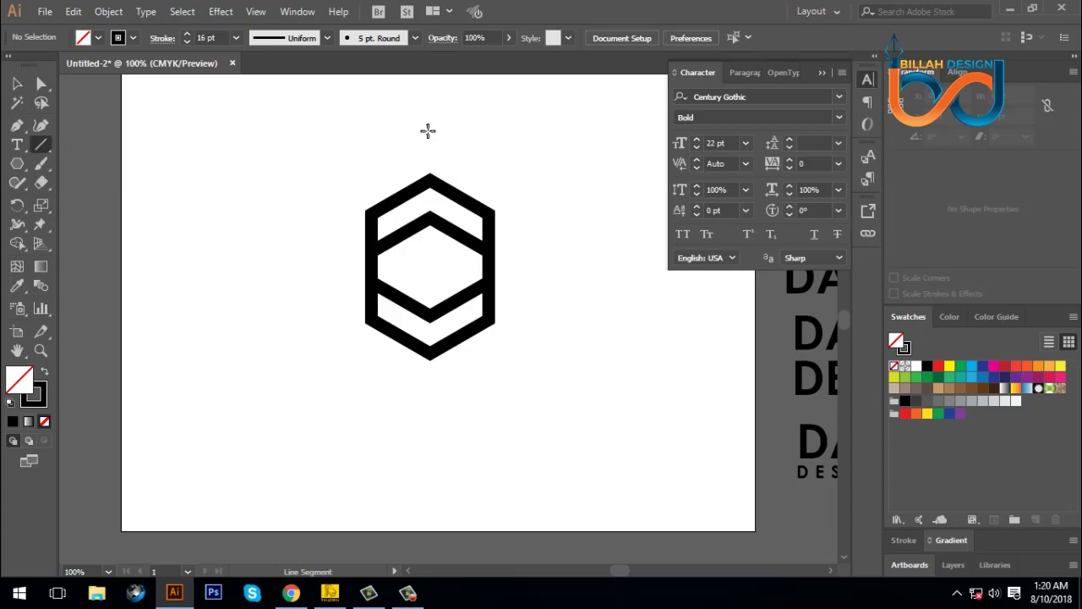
mouse_move(431, 126)
left_mouse_down()
mouse_move(430, 206)
mouse_move(476, 394)
left_mouse_up()
key("v")
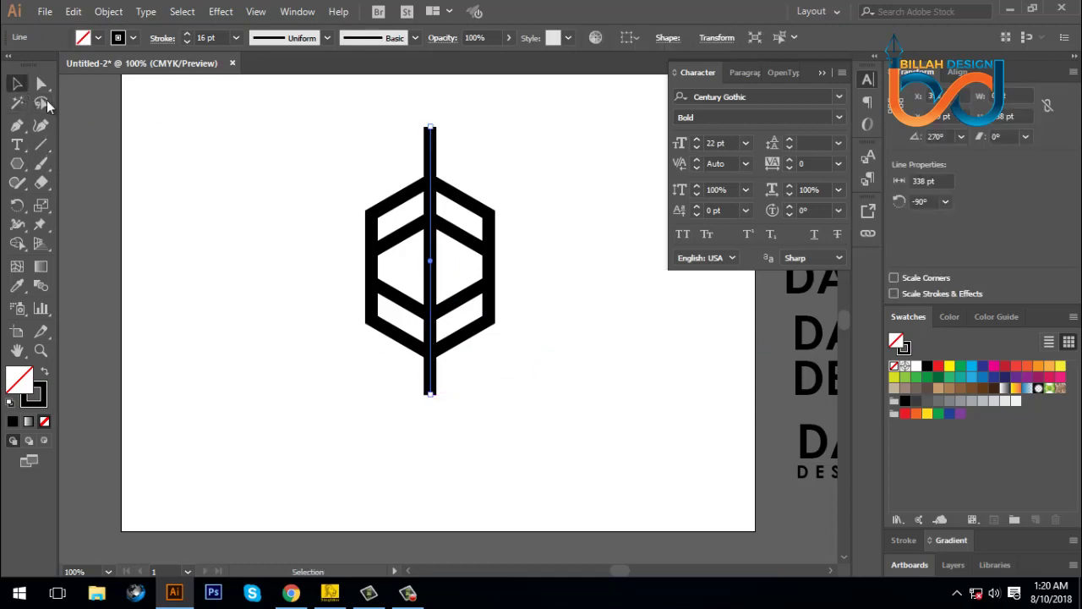
left_click(327, 273)
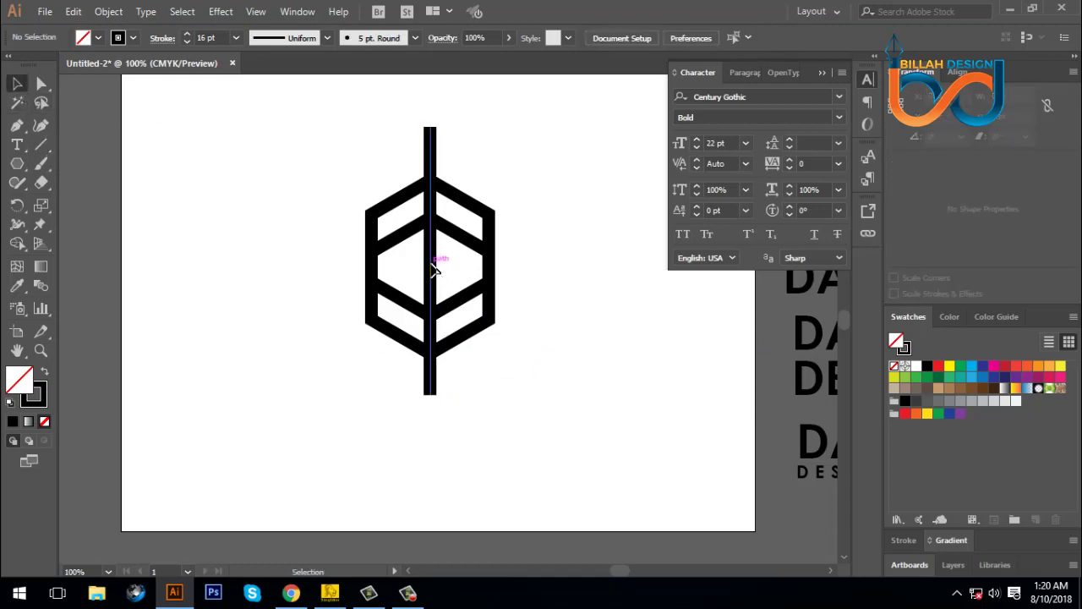
left_click_drag(438, 269, 451, 269)
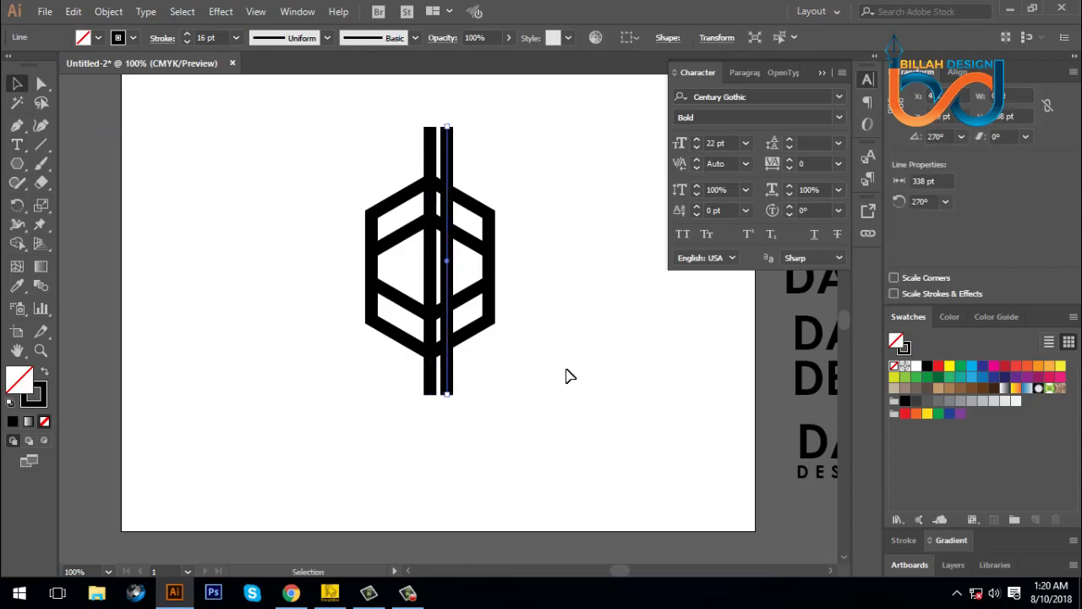
left_click(554, 382)
Select both vertical bars, then marquee-select all the hexagon artwork.
left_click(450, 372)
left_click(508, 400)
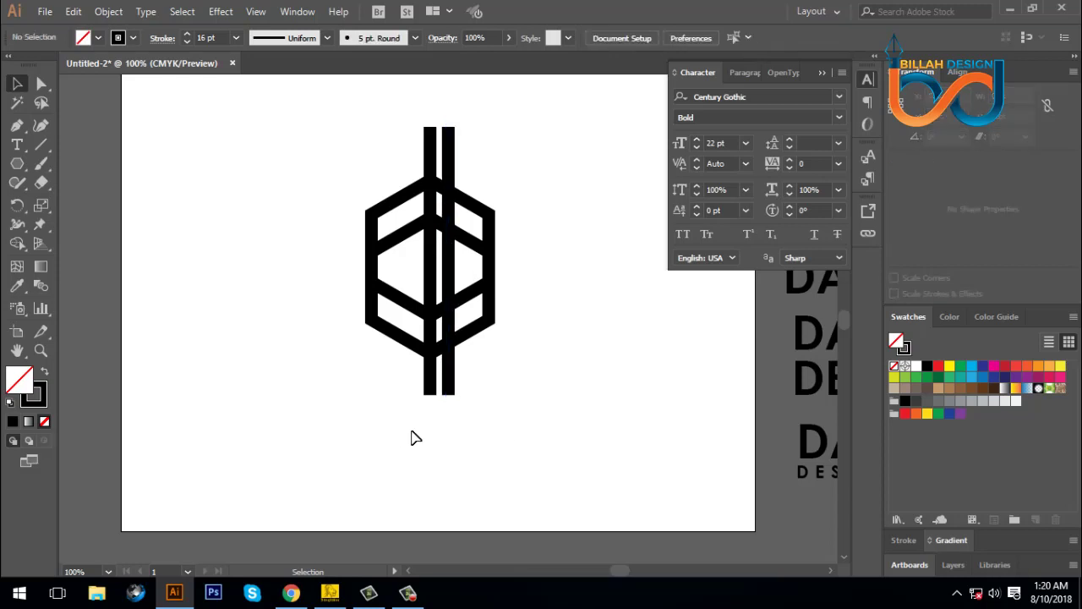
left_click_drag(399, 429, 504, 380)
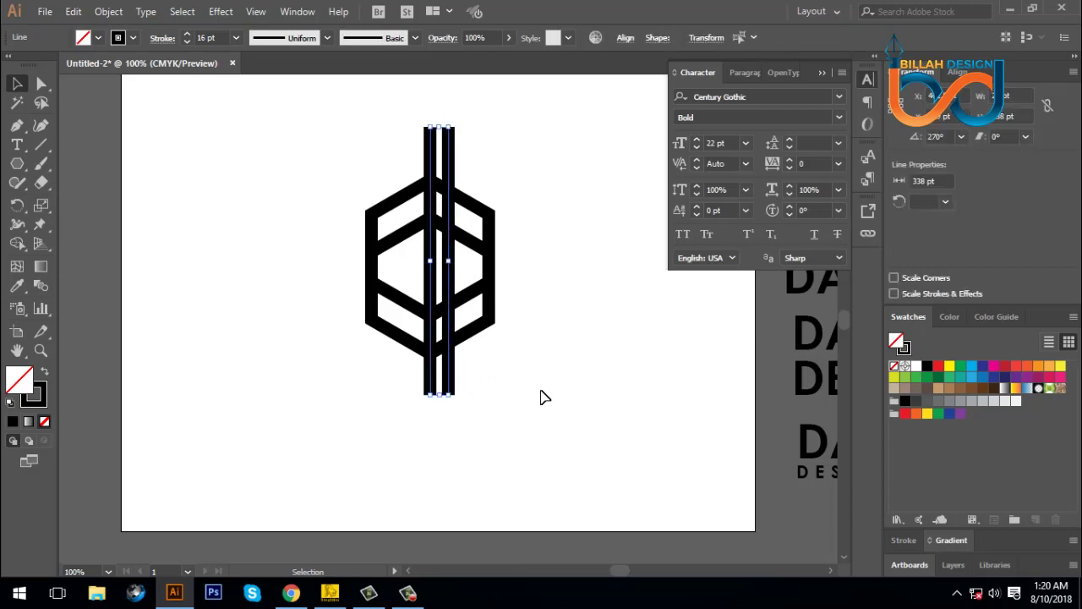
key("a")
key("v")
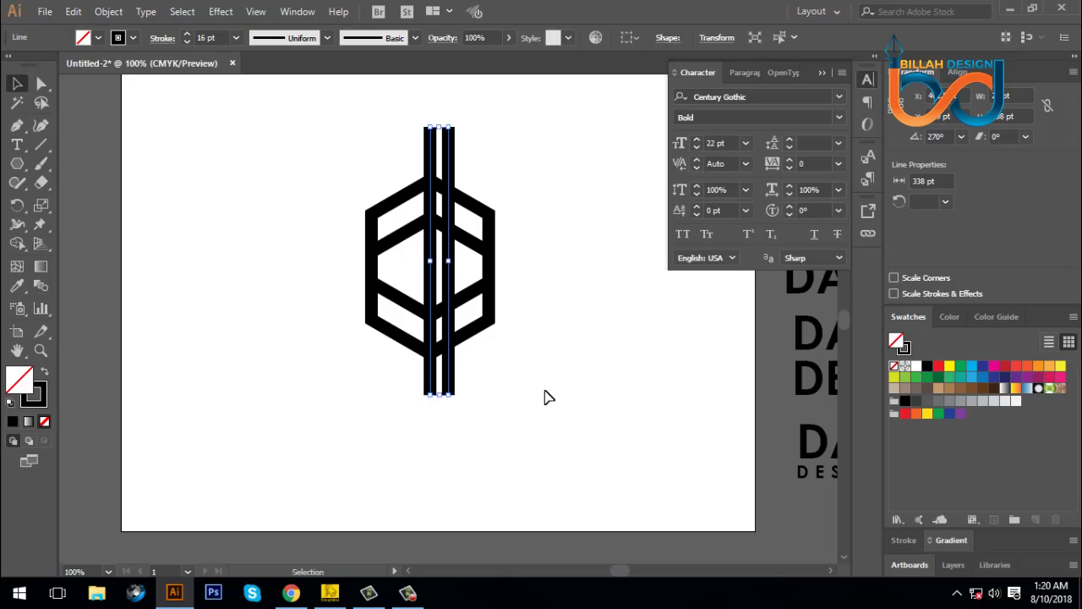
left_click(554, 393)
left_click_drag(566, 175, 336, 382)
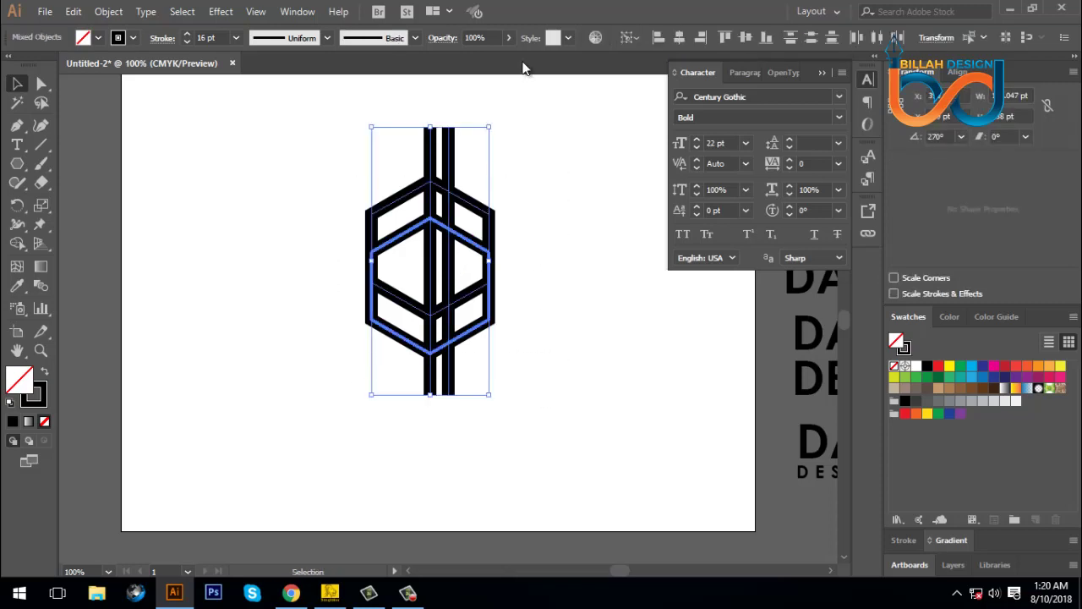
Centre the bars horizontally on the hexagons and select all the monogram shapes.
left_click(679, 38)
left_click(584, 336)
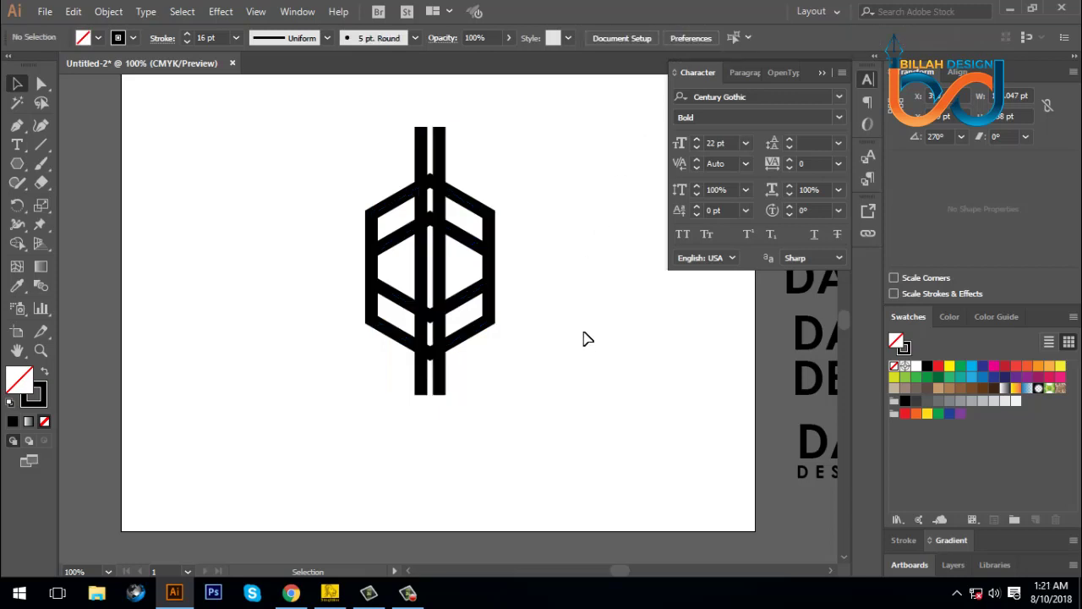
left_click_drag(572, 343, 560, 346)
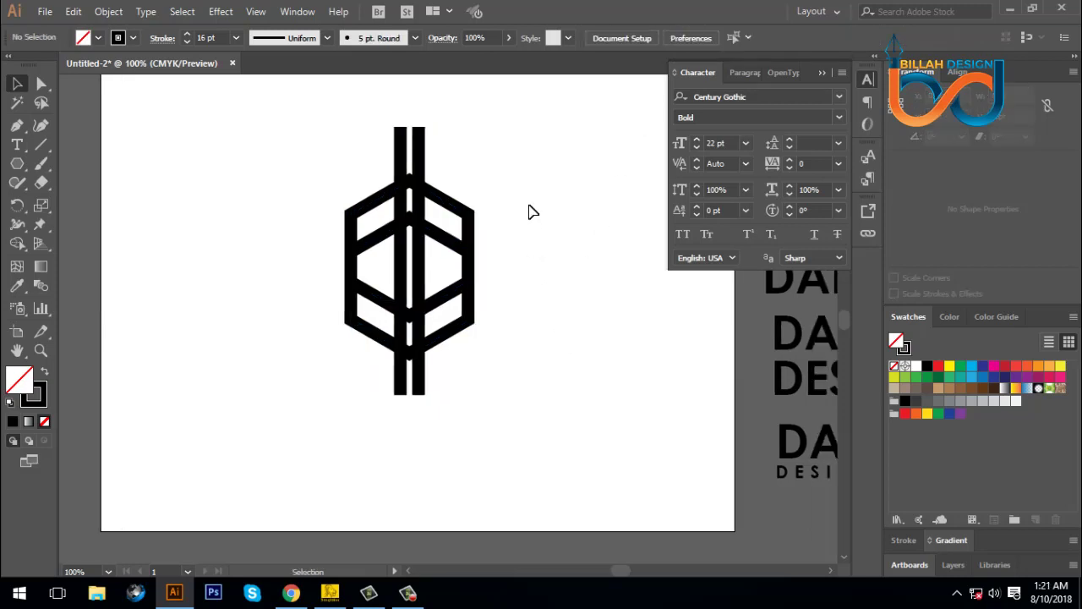
left_click_drag(531, 168, 305, 364)
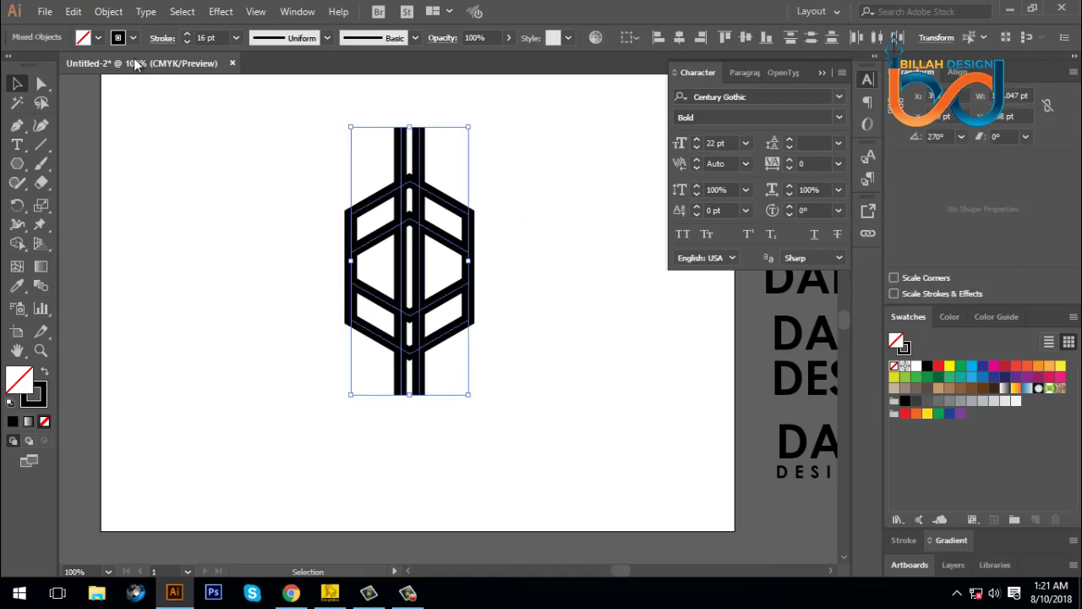
Expand the artwork with Fill and Stroke into solid black shapes, then reselect them all.
left_click(108, 11)
left_click(195, 164)
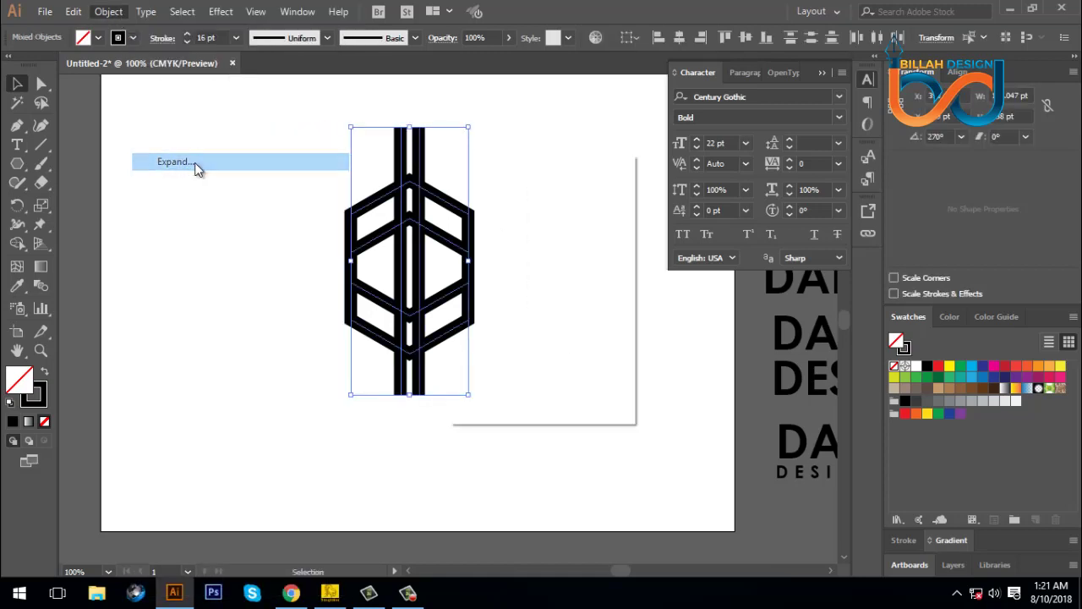
left_click_drag(503, 170, 574, 144)
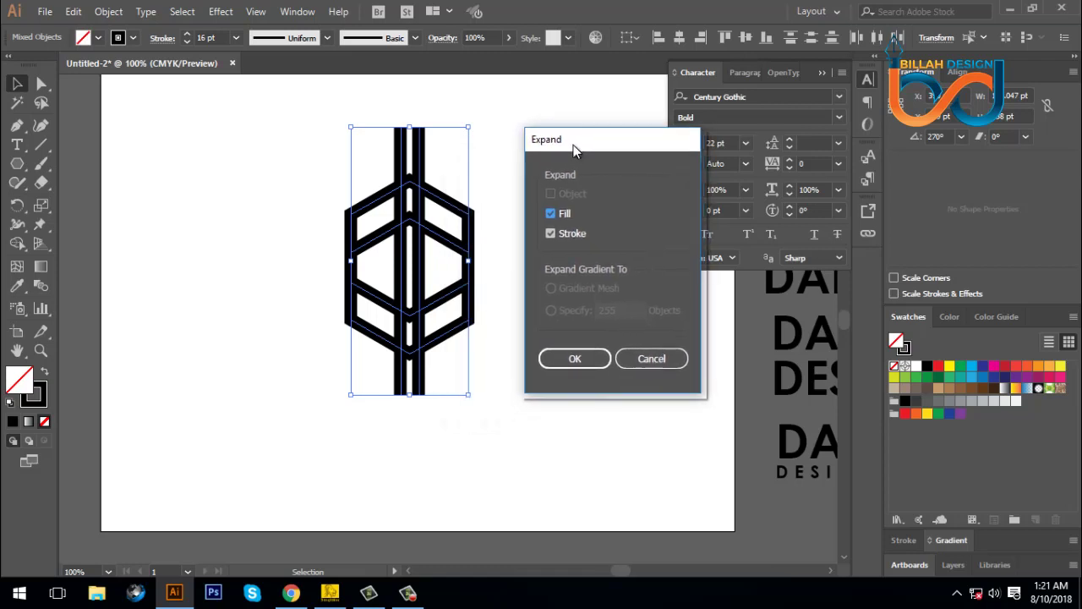
left_click(577, 358)
left_click(558, 360)
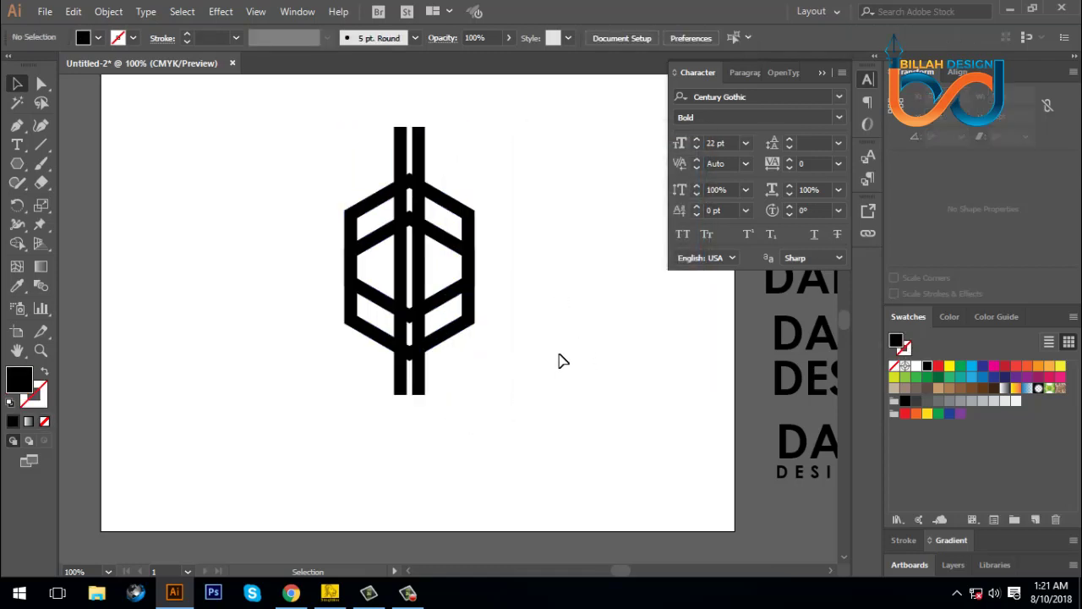
left_click_drag(561, 351, 564, 362)
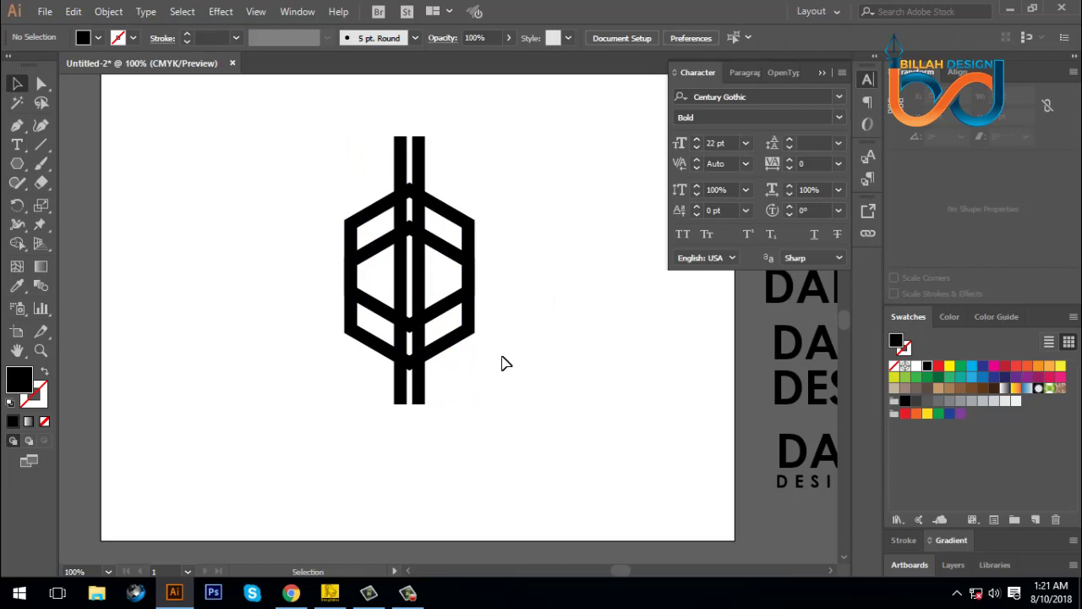
left_click(467, 350)
left_click(530, 394)
left_click_drag(531, 181, 322, 385)
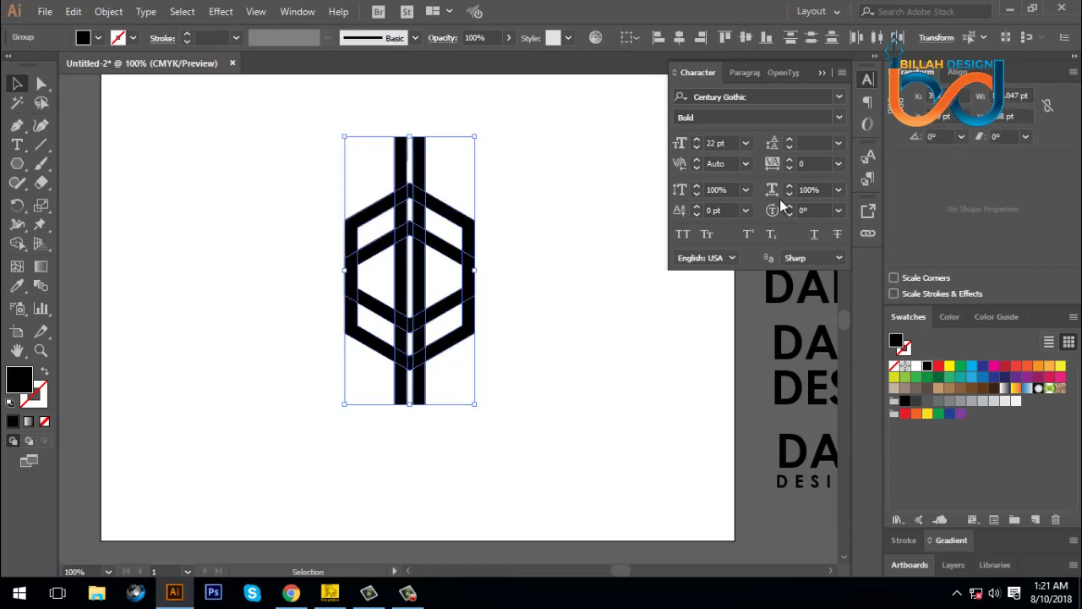
Close the Character panel and float the Pathfinder panel beside the artwork.
left_click(865, 82)
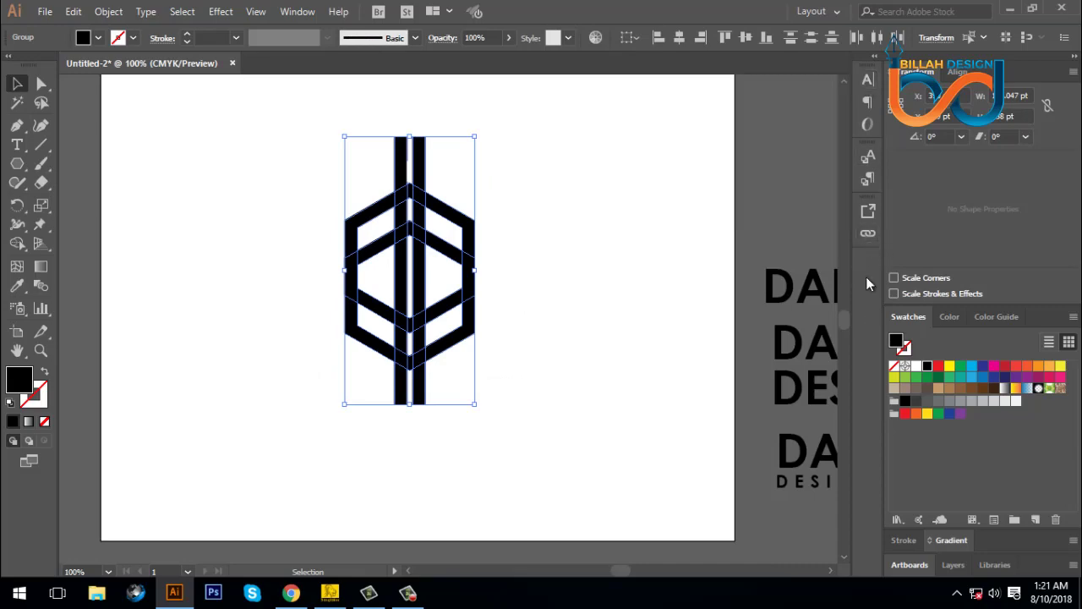
left_click(308, 12)
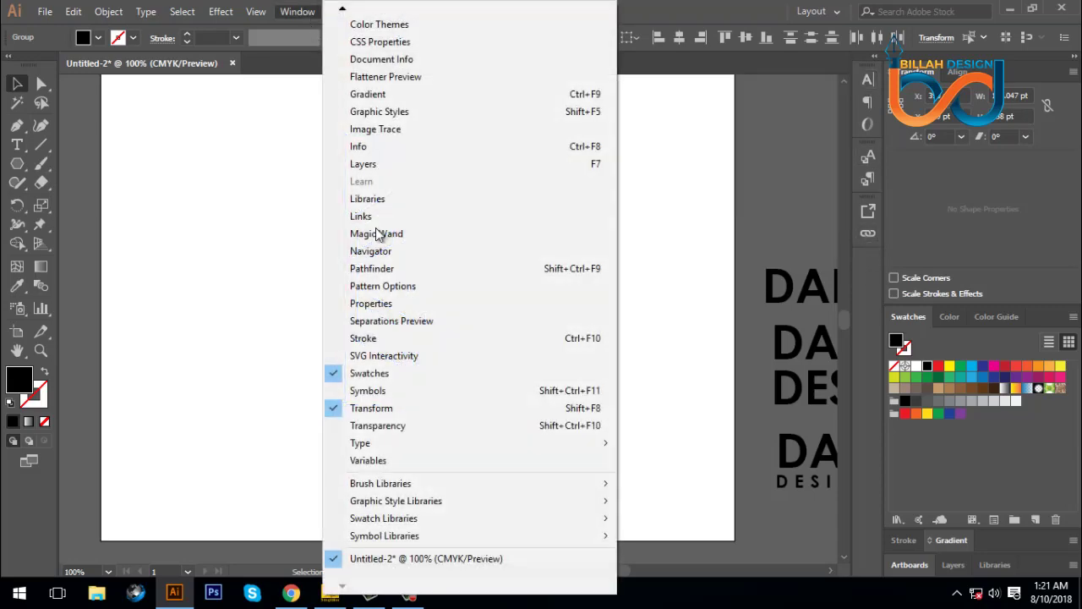
mouse_move(342, 12)
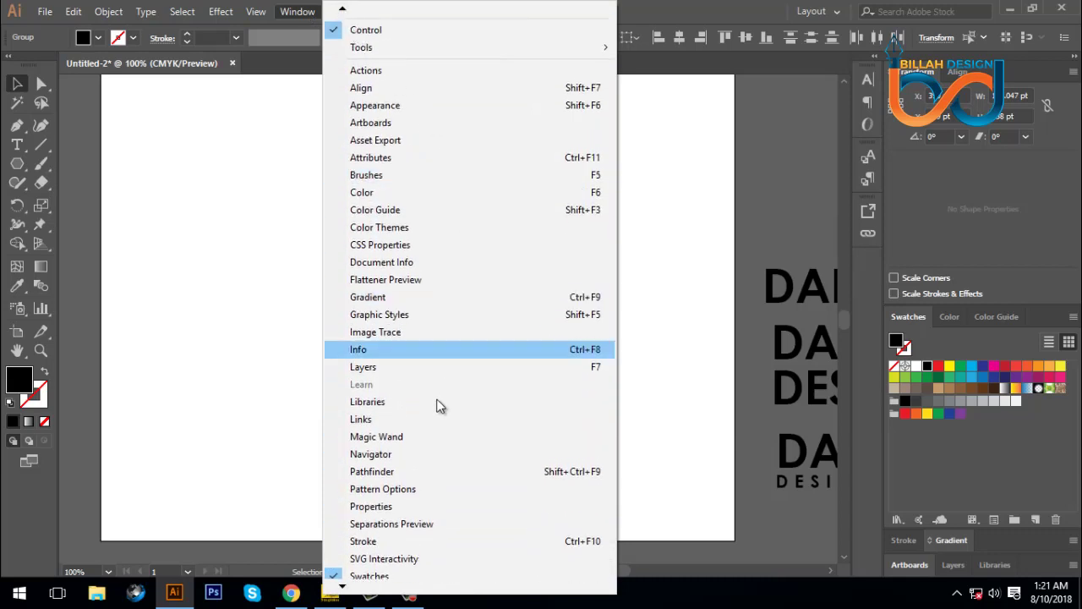
left_click(372, 471)
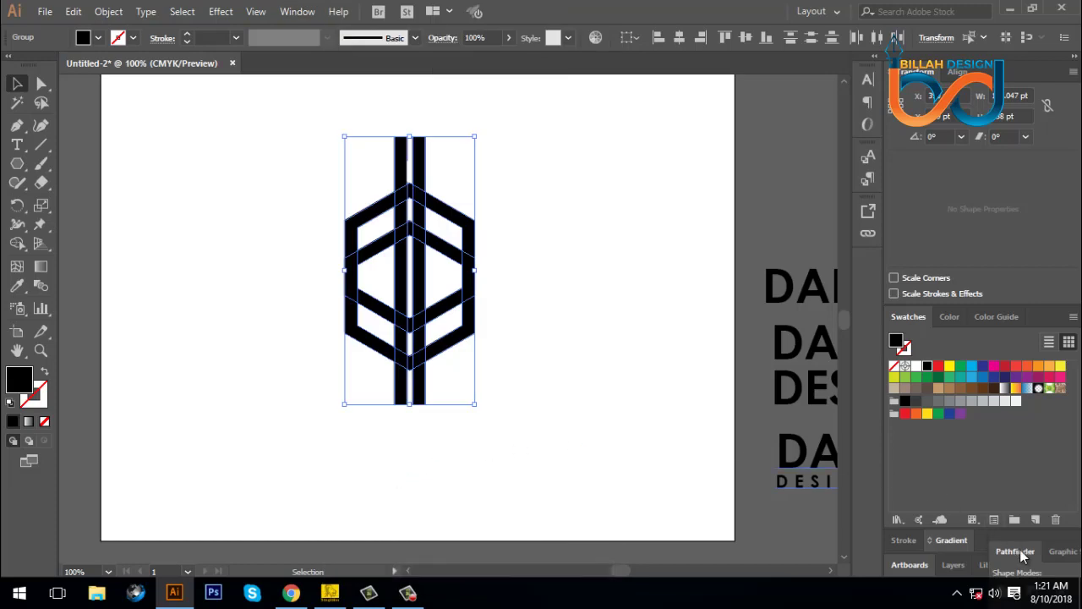
left_click_drag(1020, 549, 623, 144)
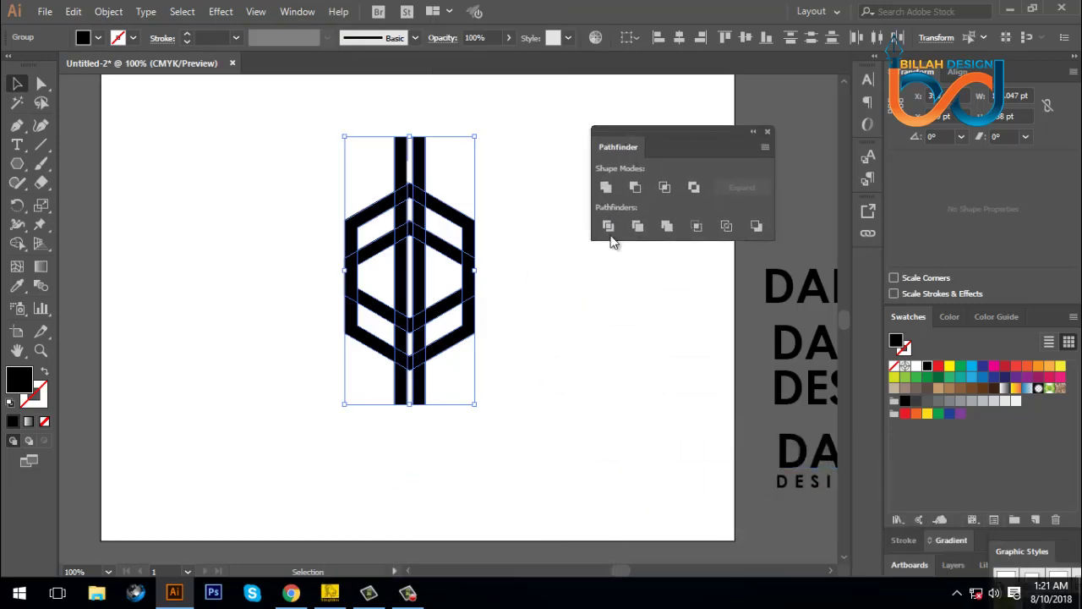
Divide the artwork at every overlap with Pathfinder and ungroup the resulting pieces.
left_click(608, 226)
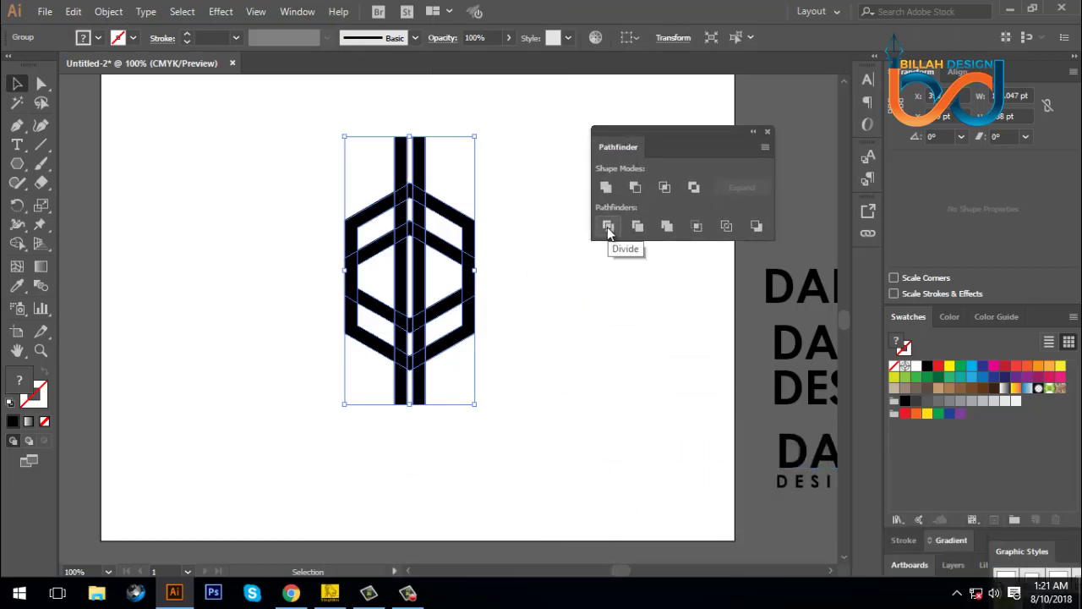
right_click(534, 246)
left_click(584, 368)
left_click(672, 295)
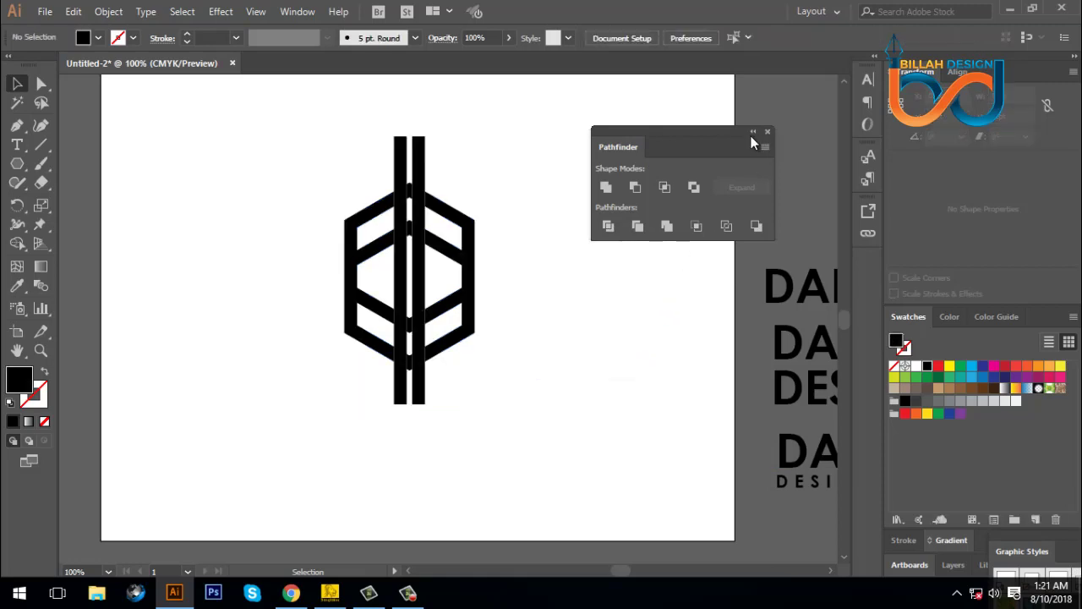
left_click_drag(619, 148, 868, 286)
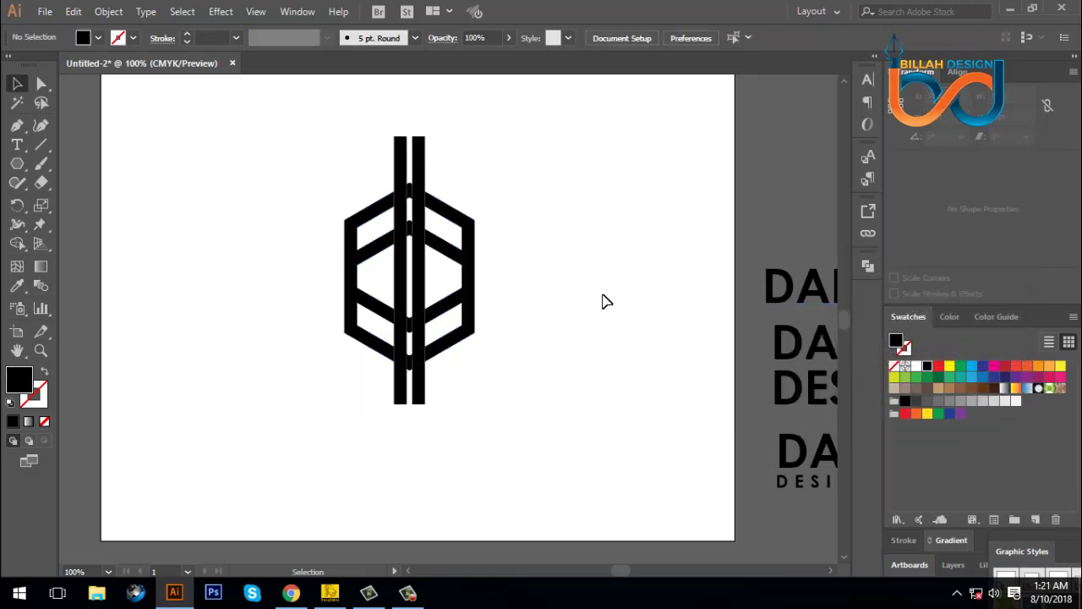
Delete the bar ends above and below the hexagon and the lower inner bar segments.
left_click(422, 164)
left_click(473, 167)
left_click_drag(494, 109, 321, 165)
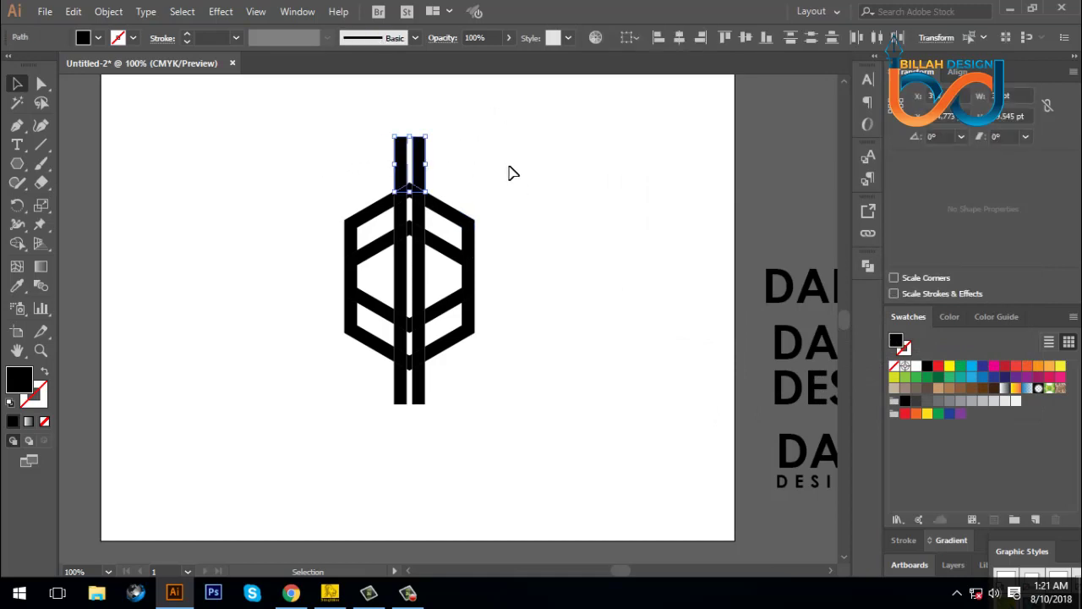
key("Delete")
left_click_drag(355, 437, 537, 386)
key("Delete")
left_click_drag(301, 404, 492, 347)
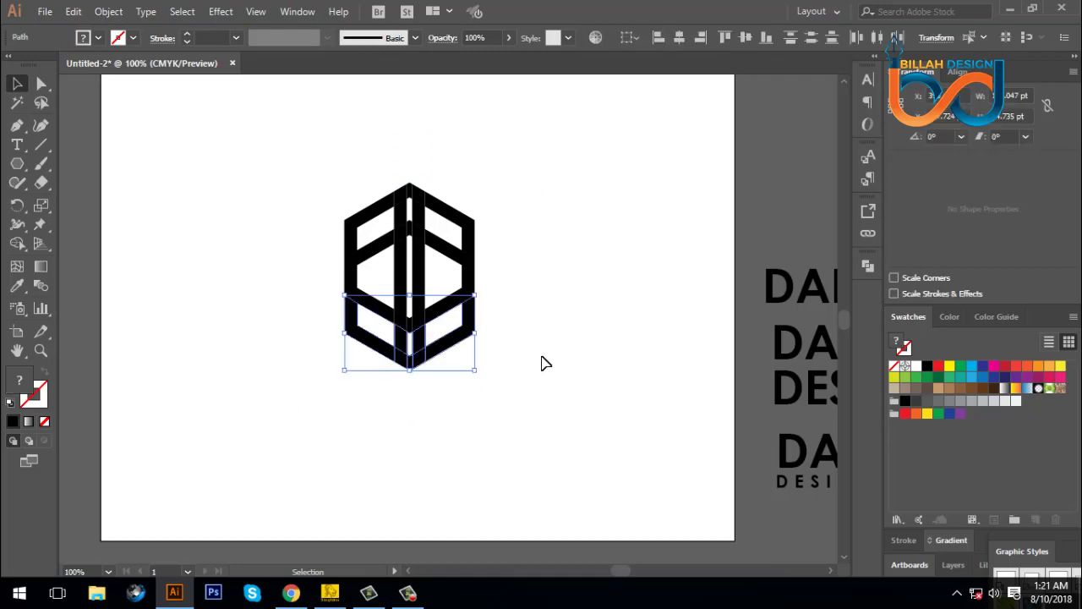
key("Delete")
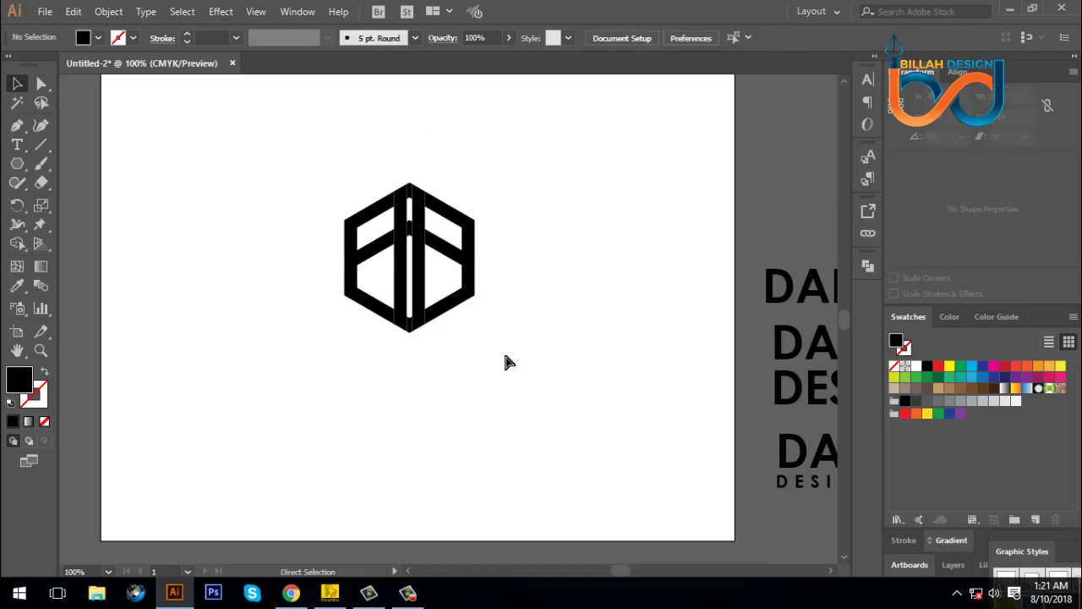
Zoom in and delete the small leftover pieces at the centre bar's top and bottom.
key("ctrl+equal")
left_click_drag(560, 266, 635, 290)
key("ctrl+equal")
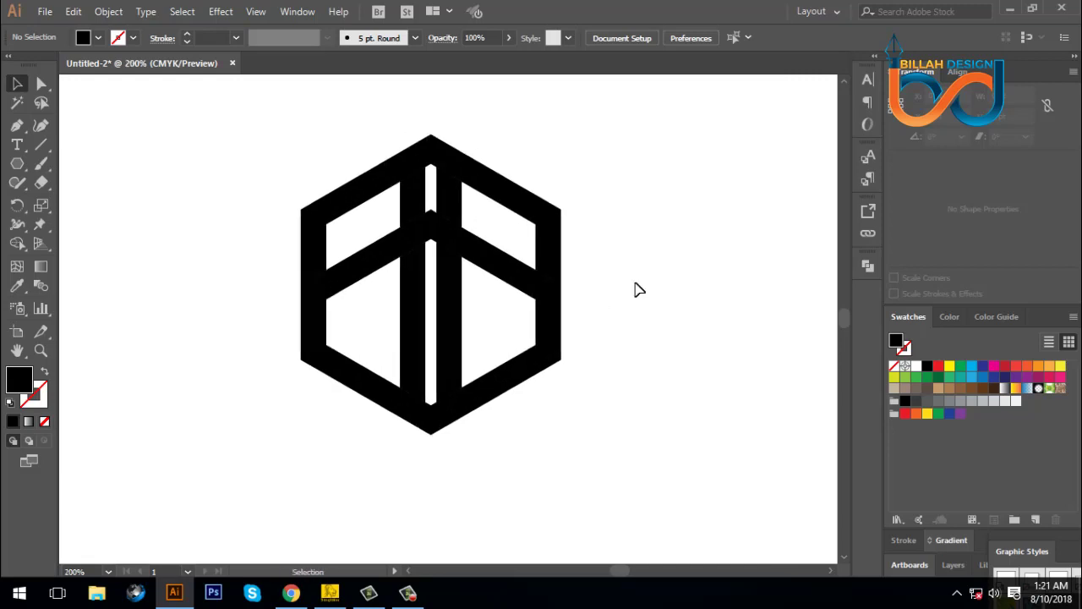
left_click_drag(431, 222, 600, 240)
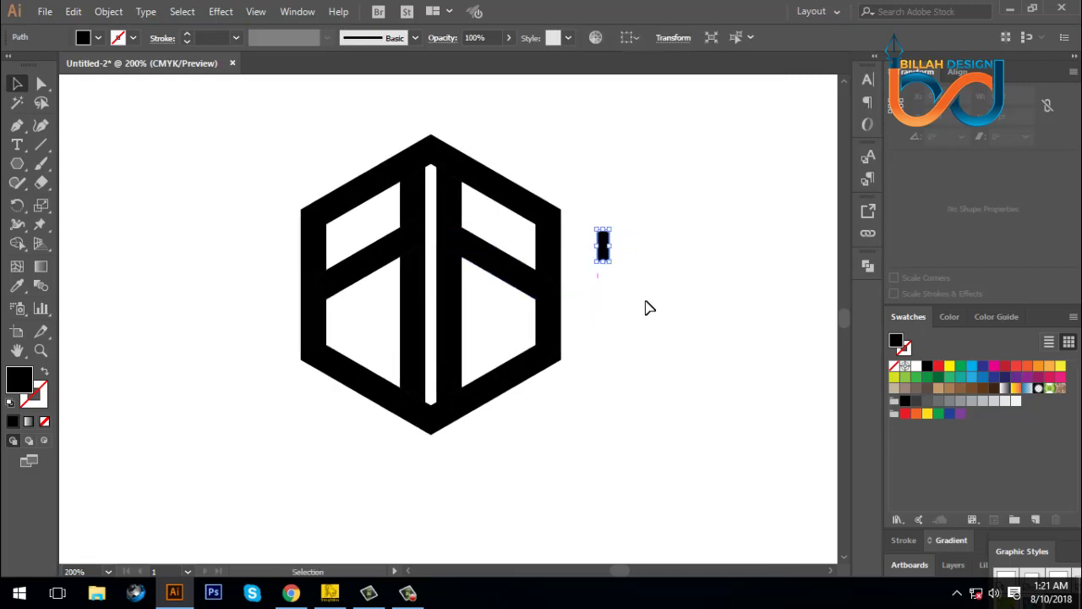
key("Delete")
left_click_drag(432, 421, 450, 451)
key("Delete")
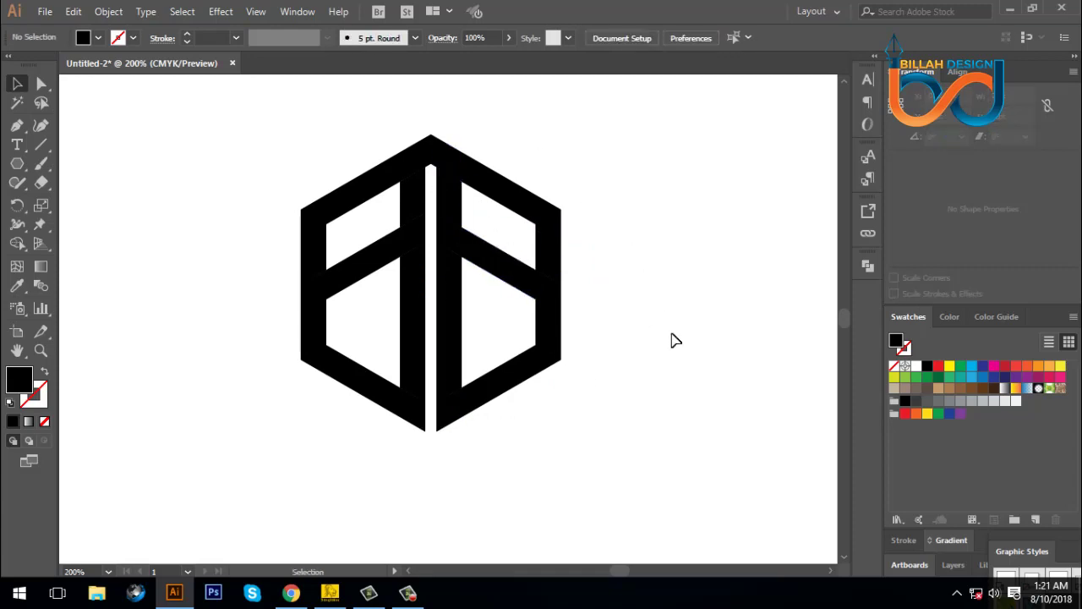
left_click_drag(662, 348, 662, 356)
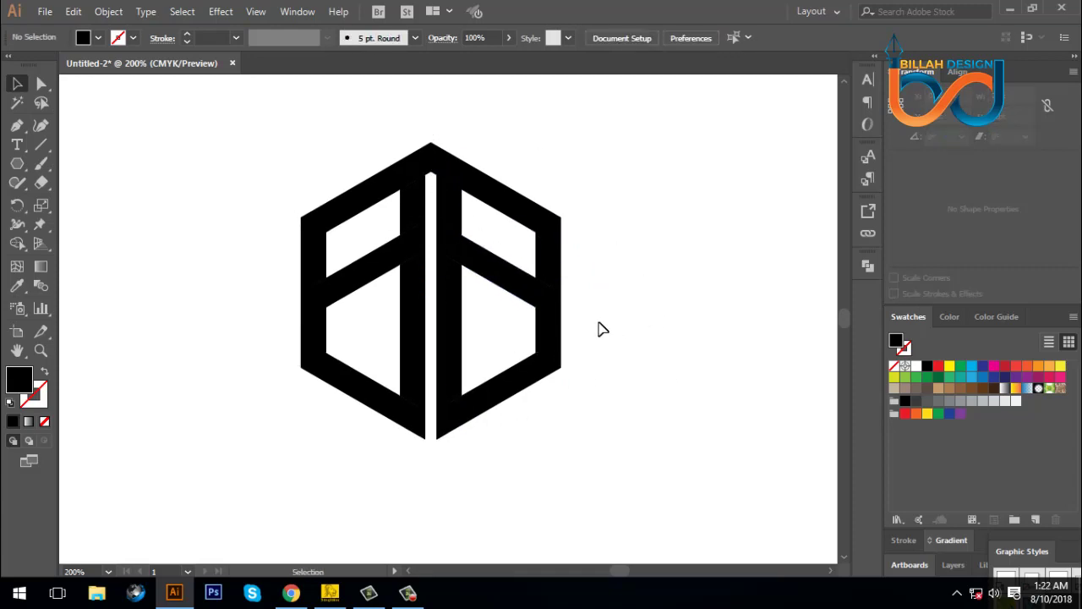
left_click(320, 318)
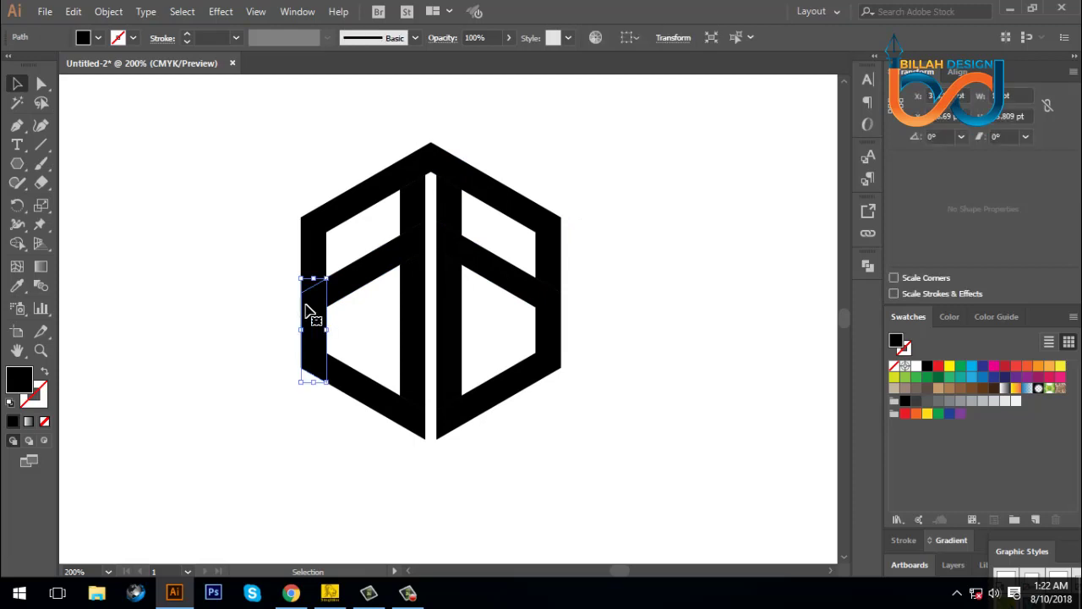
Create an 8 pt offset path around the left bar.
left_click(110, 14)
mouse_move(195, 352)
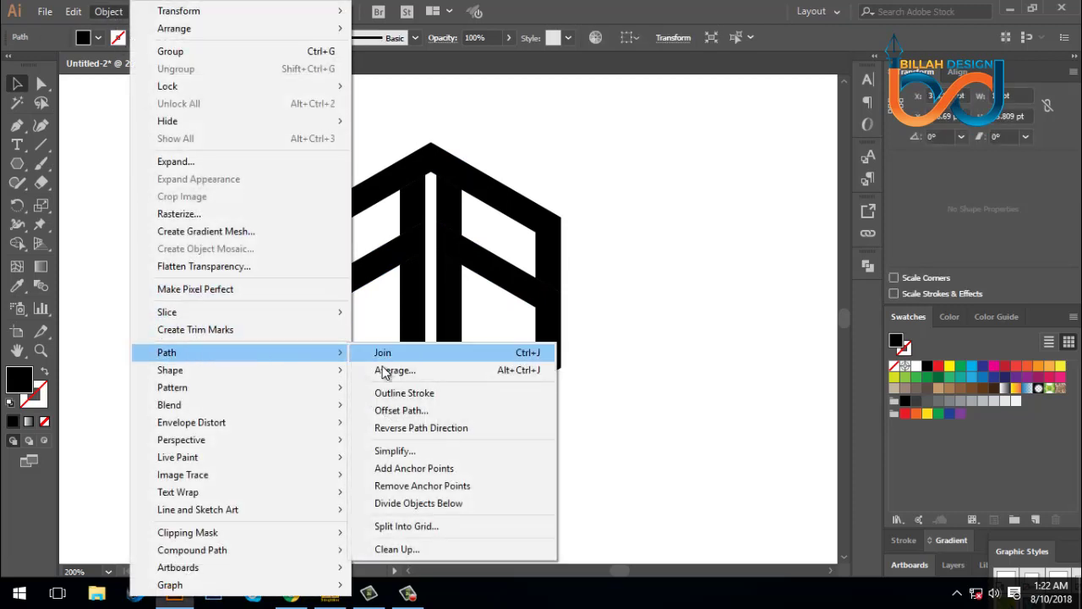
left_click(404, 410)
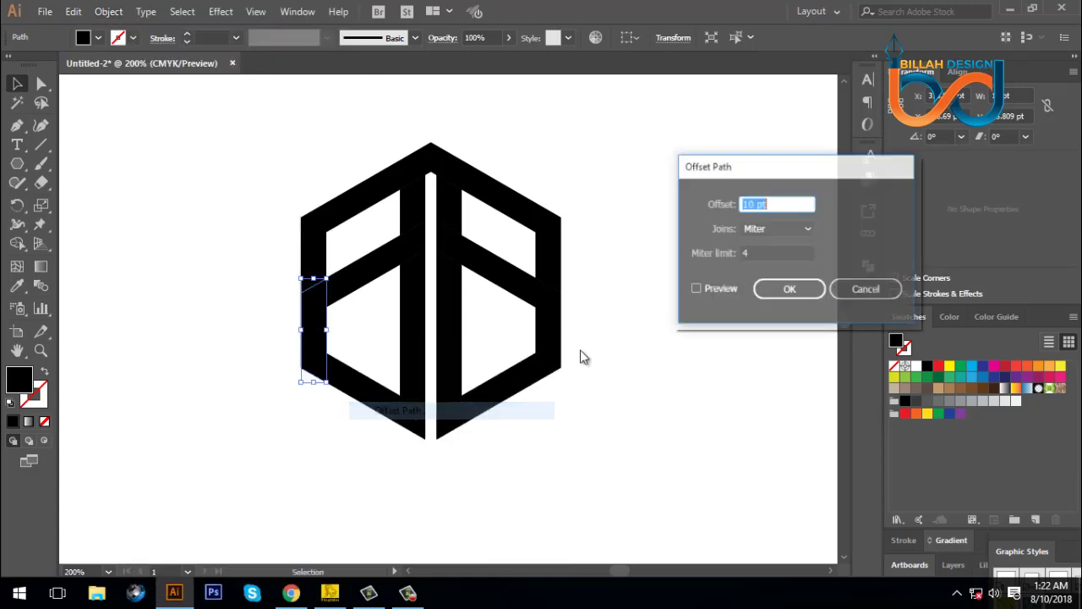
left_click(693, 288)
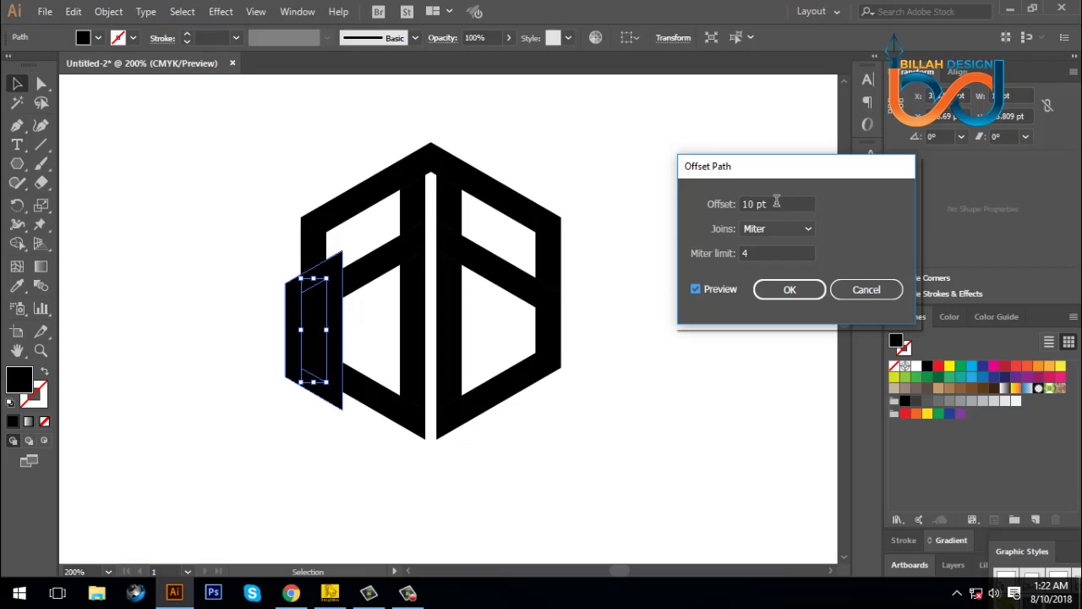
key("Down")
key("Down")
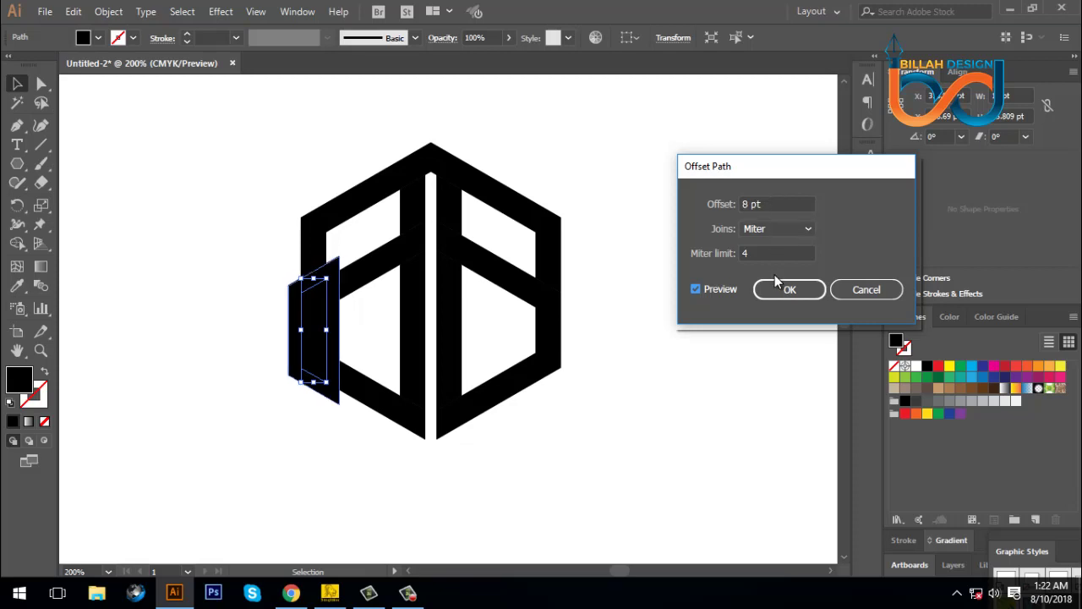
left_click(779, 287)
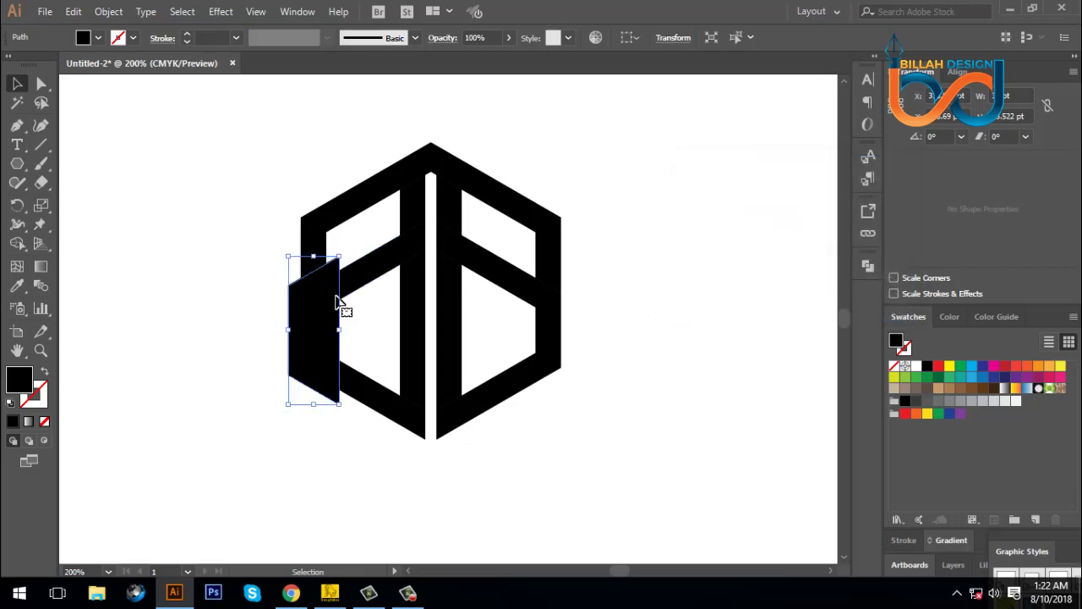
Subtract the offset shape from the upper-left bracket with Pathfinder Minus Front.
left_click(330, 239, "shift")
left_click(865, 265)
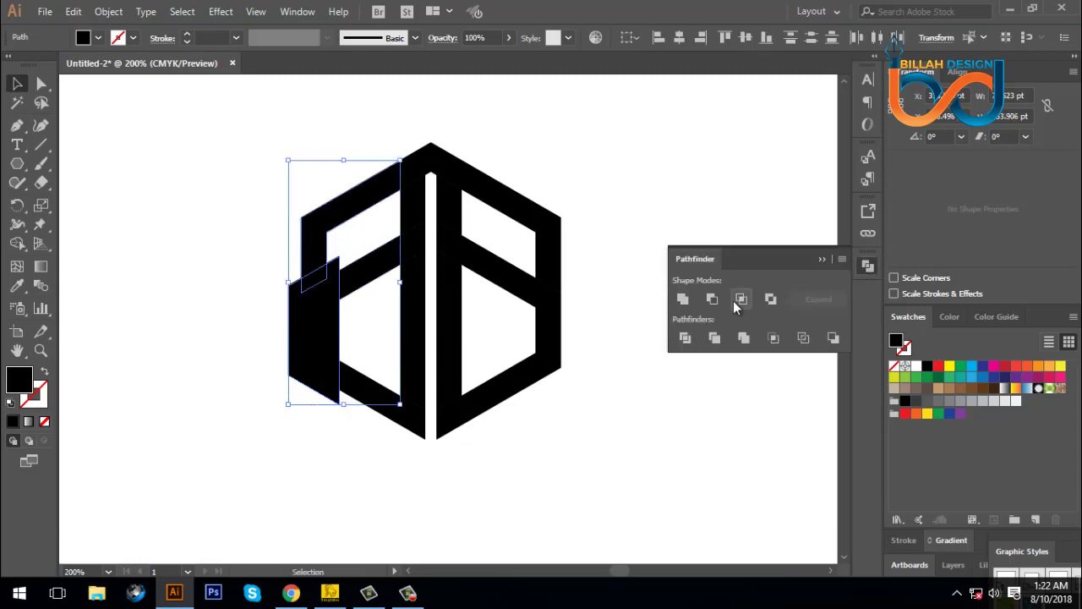
left_click(713, 297)
left_click(866, 266)
left_click(619, 329)
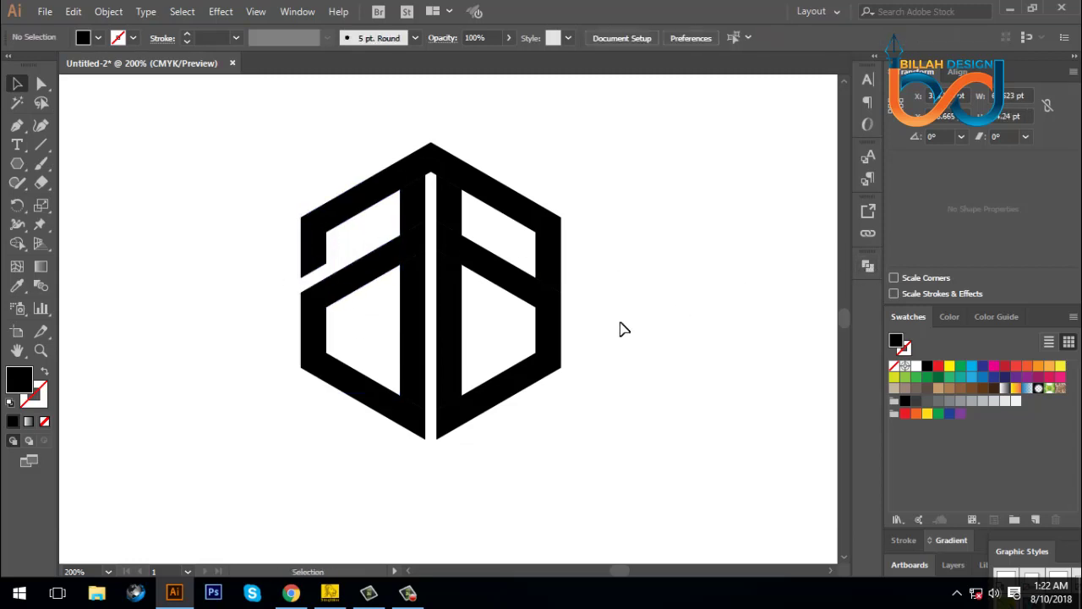
left_click(556, 330)
Offset the right bracket piece by 8 pt and cut it out of the upper right arm.
left_click(114, 15)
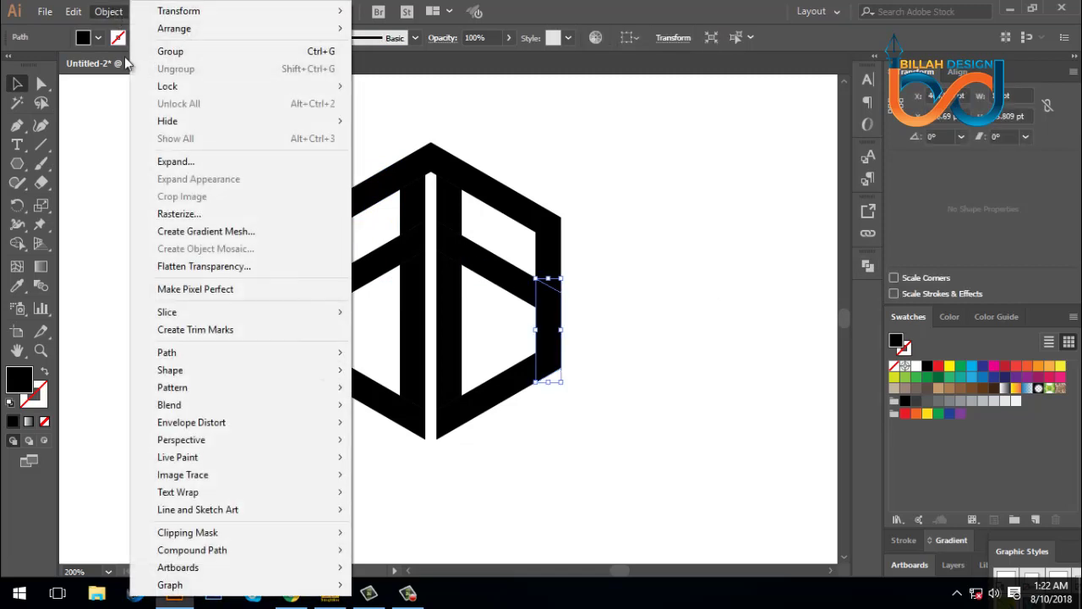
mouse_move(170, 350)
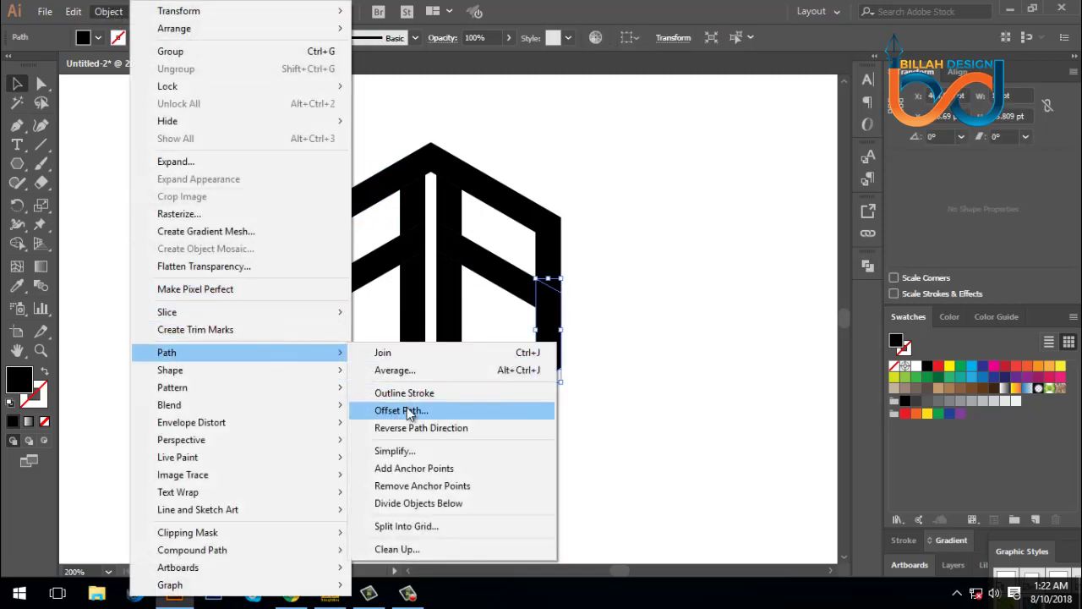
left_click(391, 412)
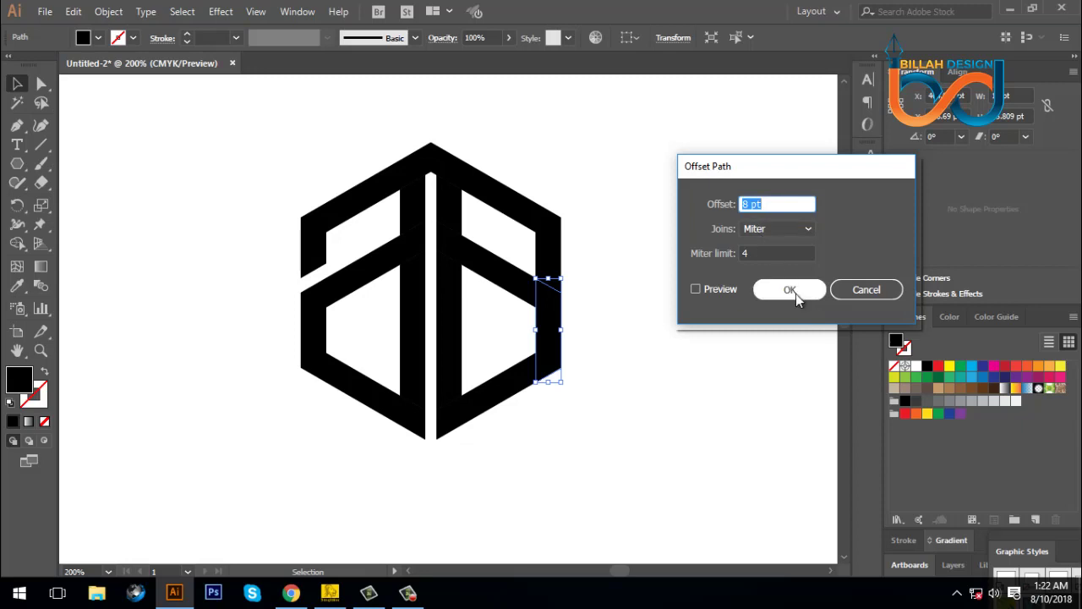
left_click(796, 293)
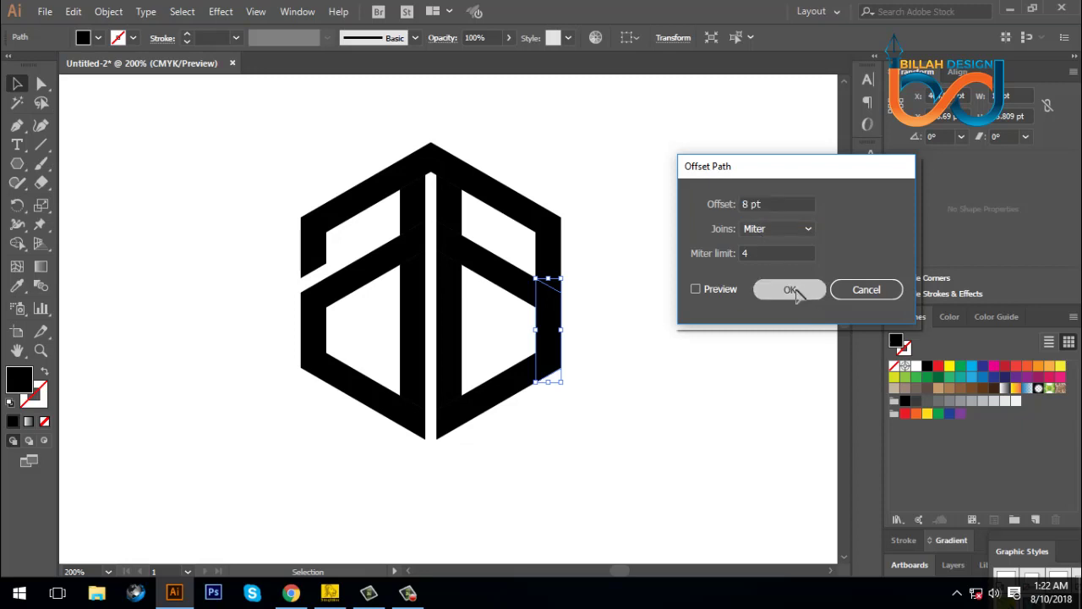
left_click(555, 225, "shift")
left_click(869, 266)
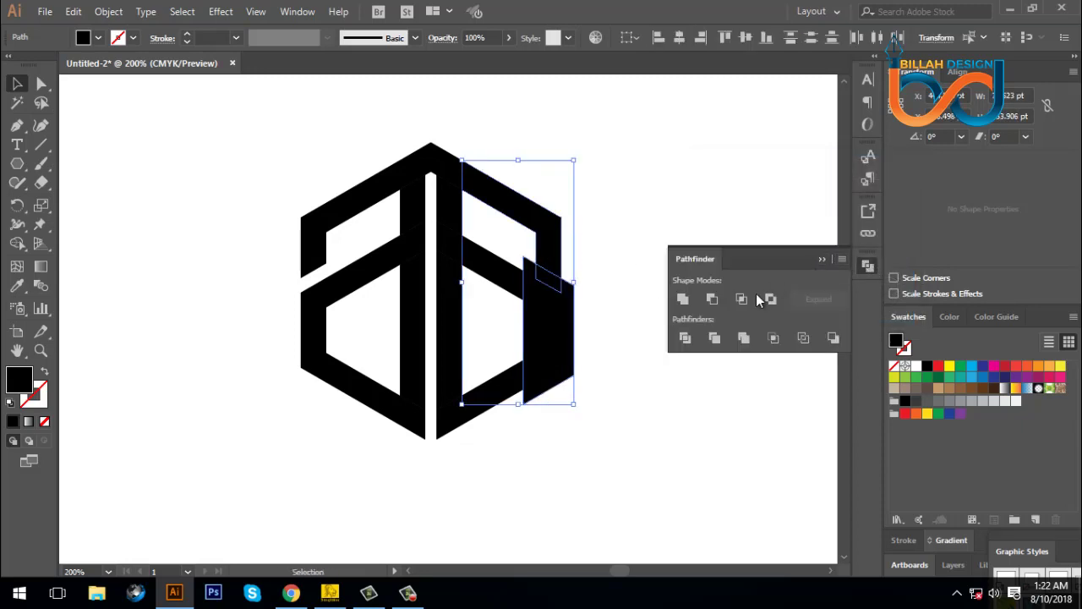
left_click(712, 298)
left_click(587, 239)
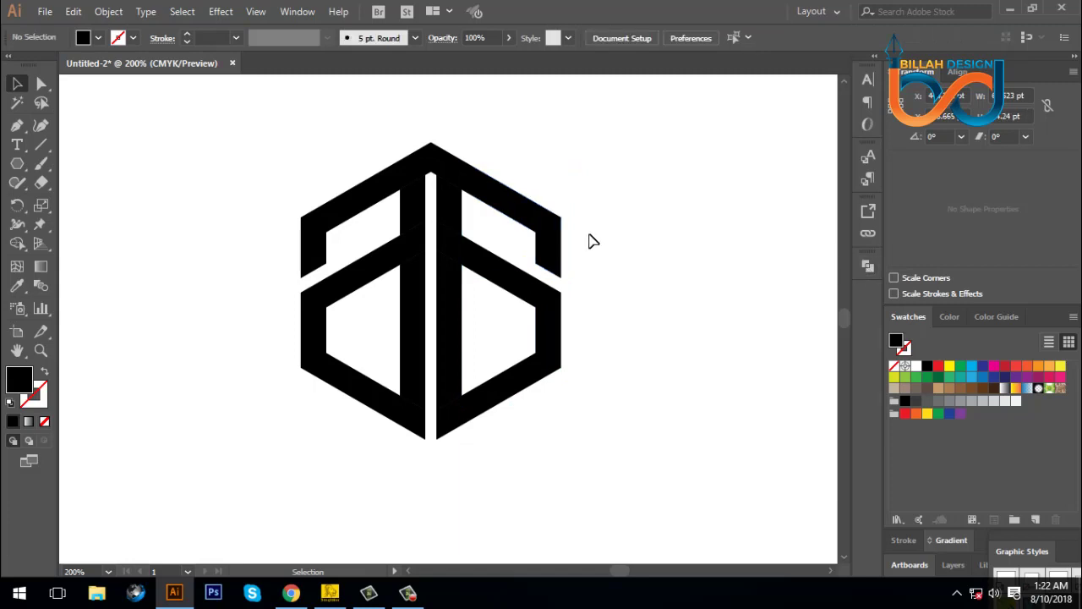
Offset the small top piece, extend it over the right stem, and subtract it with Minus Front.
left_click(454, 175)
left_click(108, 11)
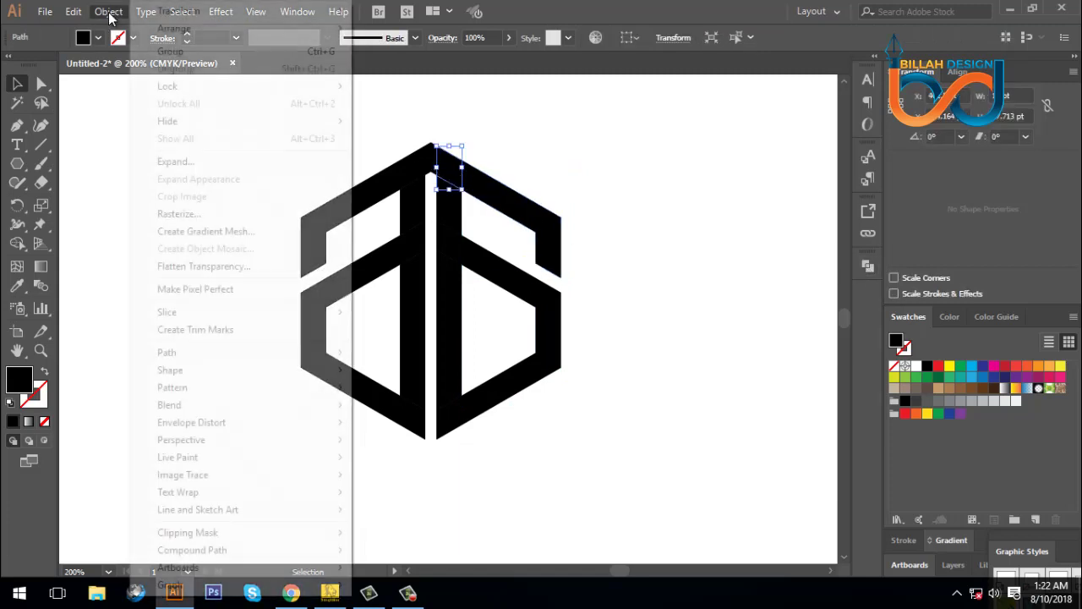
mouse_move(198, 353)
left_click(398, 408)
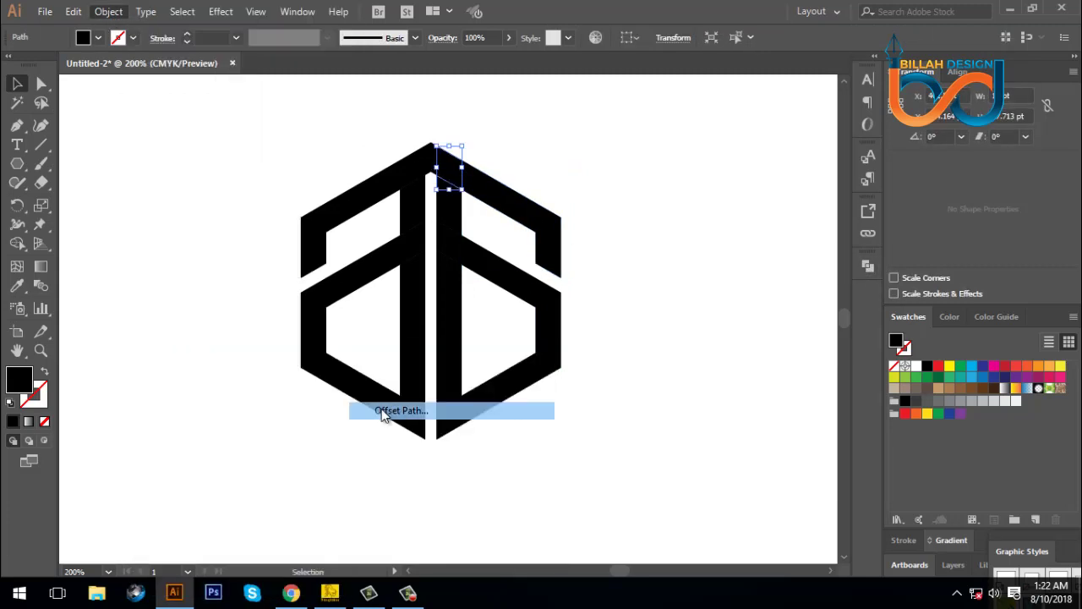
left_click(777, 290)
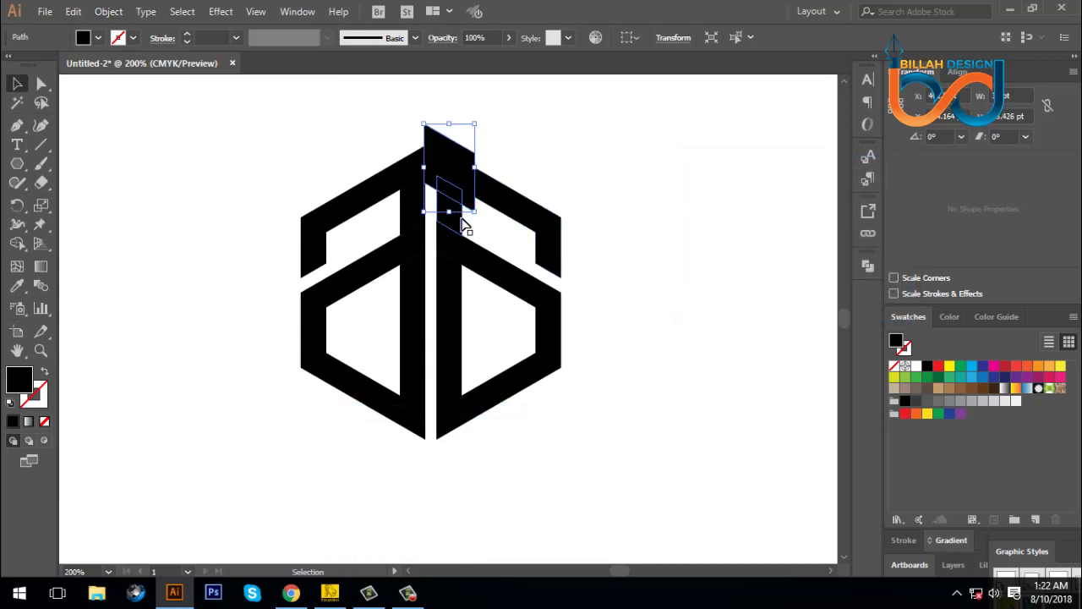
left_click_drag(463, 228, 464, 233)
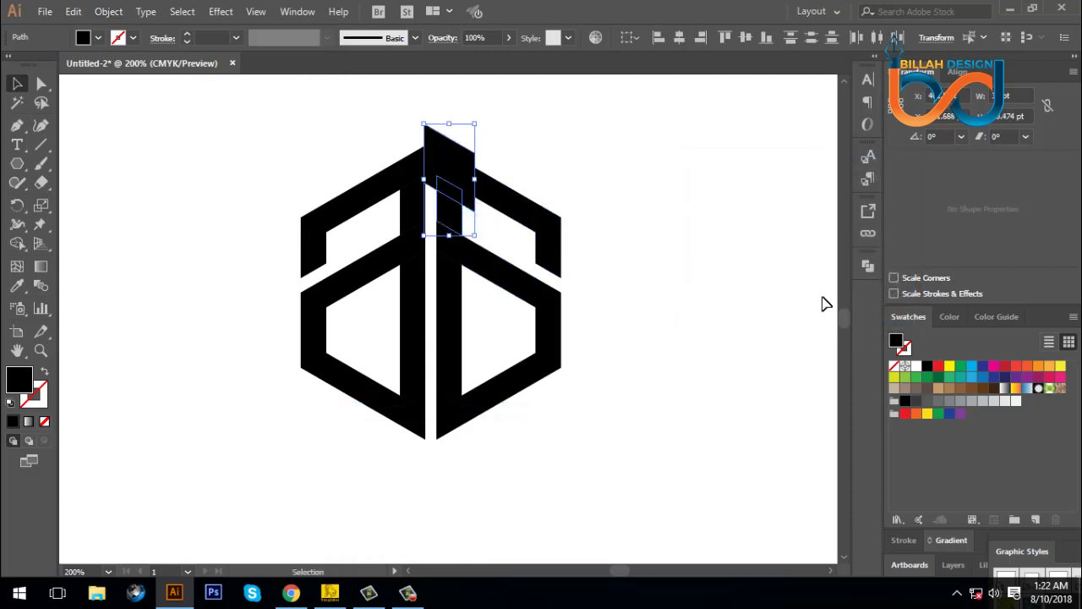
left_click(871, 265)
left_click(712, 299)
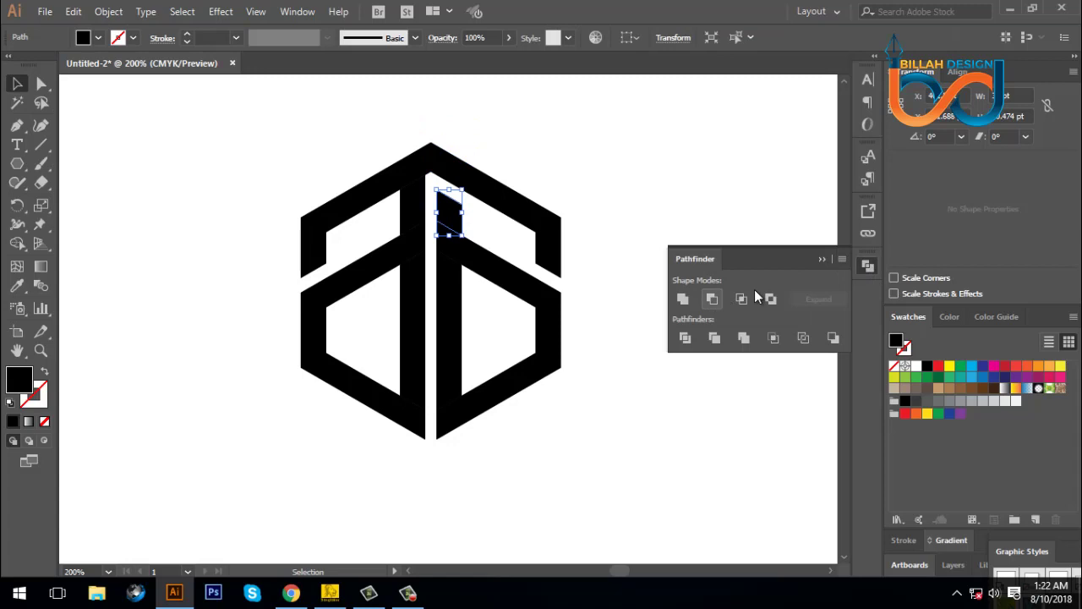
left_click(871, 267)
Offset the small top-left piece and subtract it from the left stem with Minus Front.
left_click(600, 188)
left_click(418, 171)
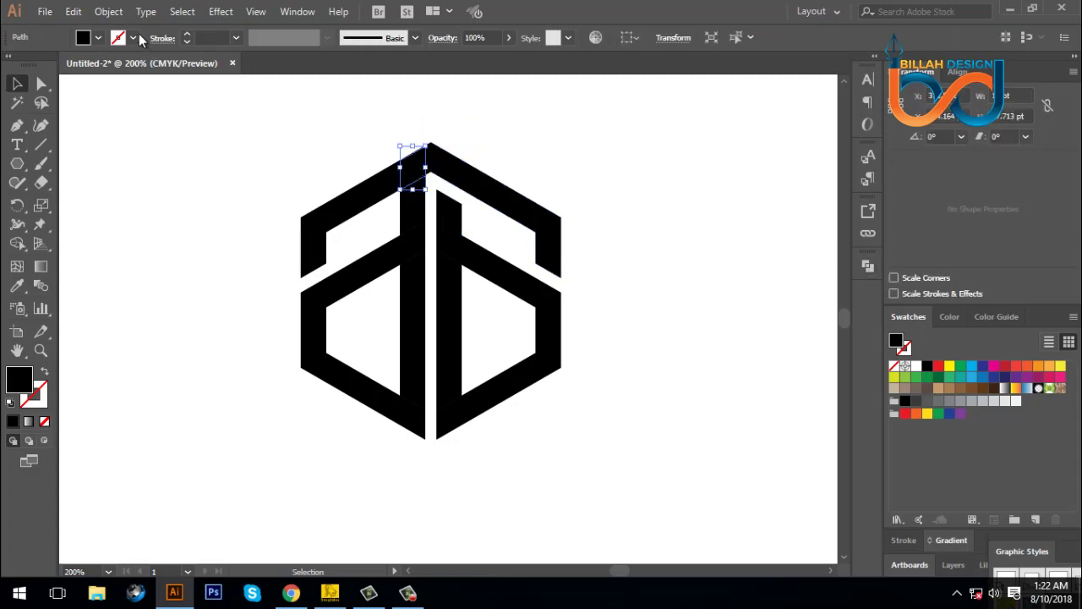
left_click(109, 11)
mouse_move(174, 352)
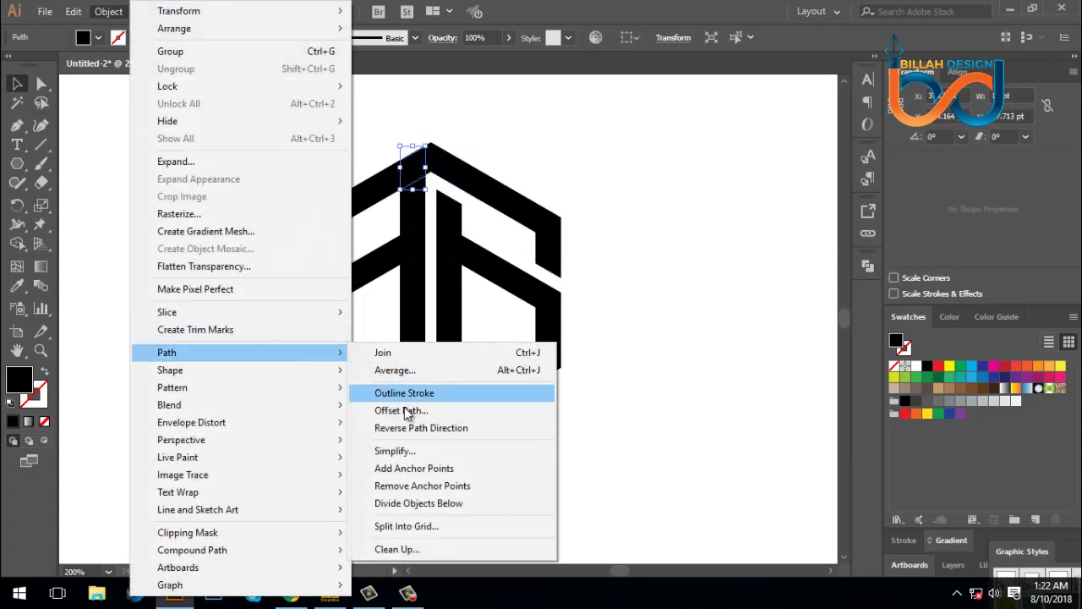
left_click(404, 411)
left_click(787, 287)
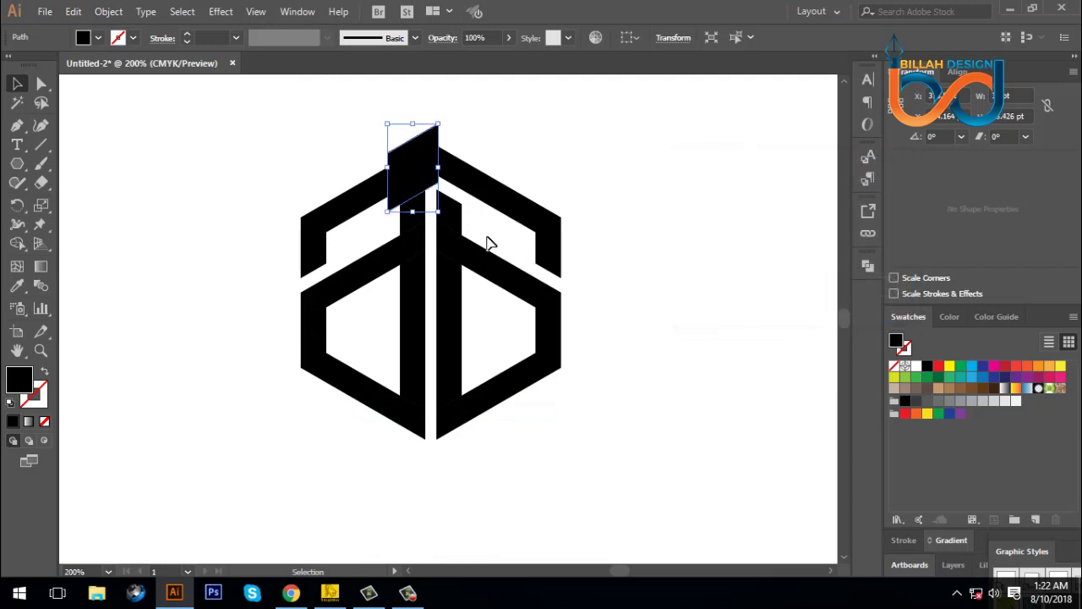
left_click(428, 208, "shift")
left_click(867, 267)
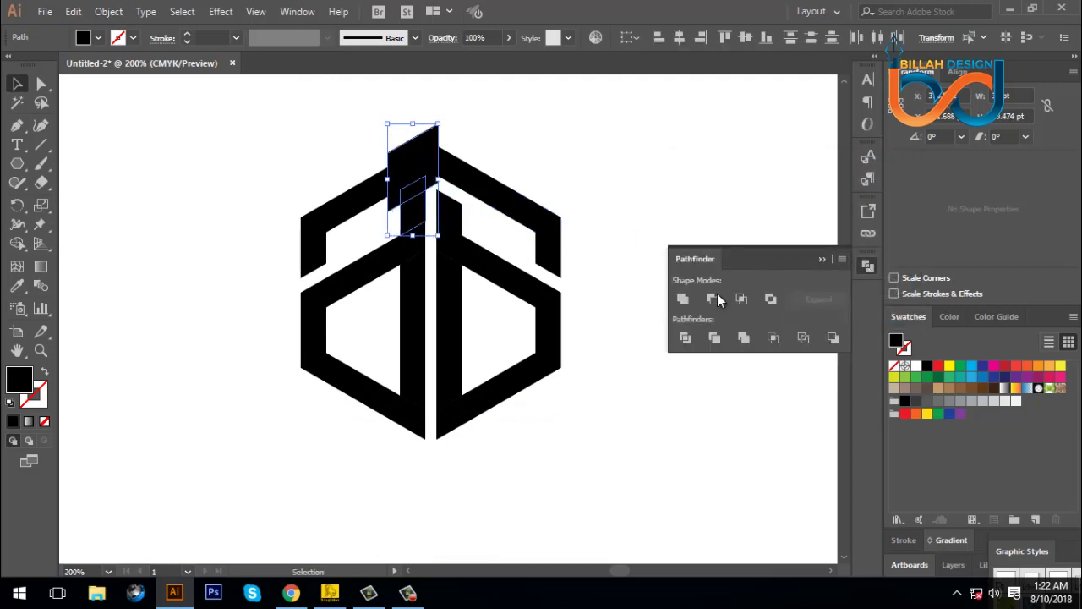
left_click(714, 298)
left_click(868, 265)
left_click(676, 368)
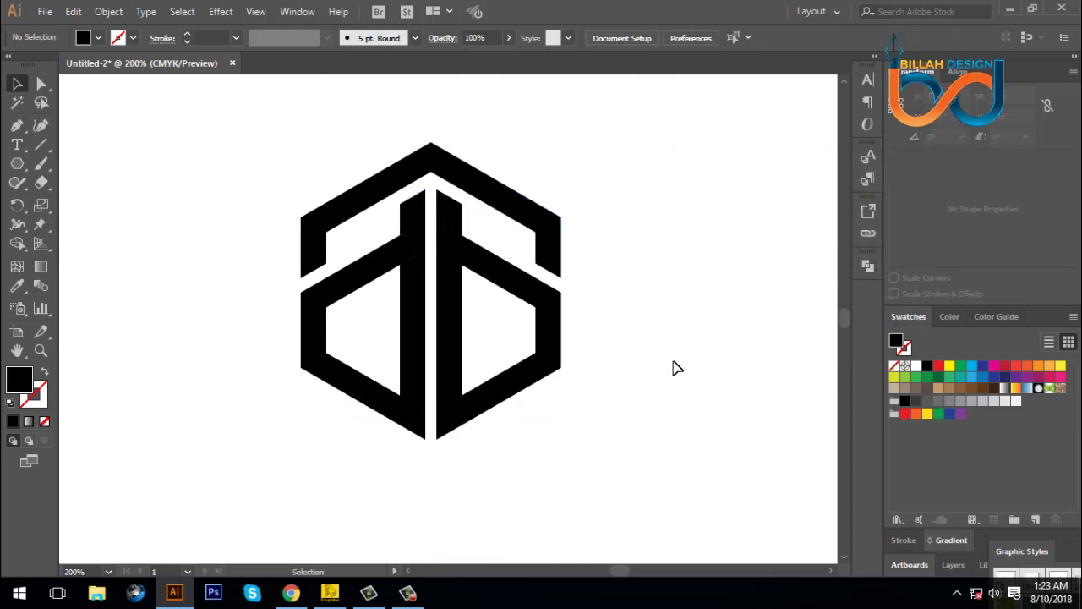
Zoom out, draw a short test line on the artboard and select matching shapes with Magic Wand.
key("ctrl+minus")
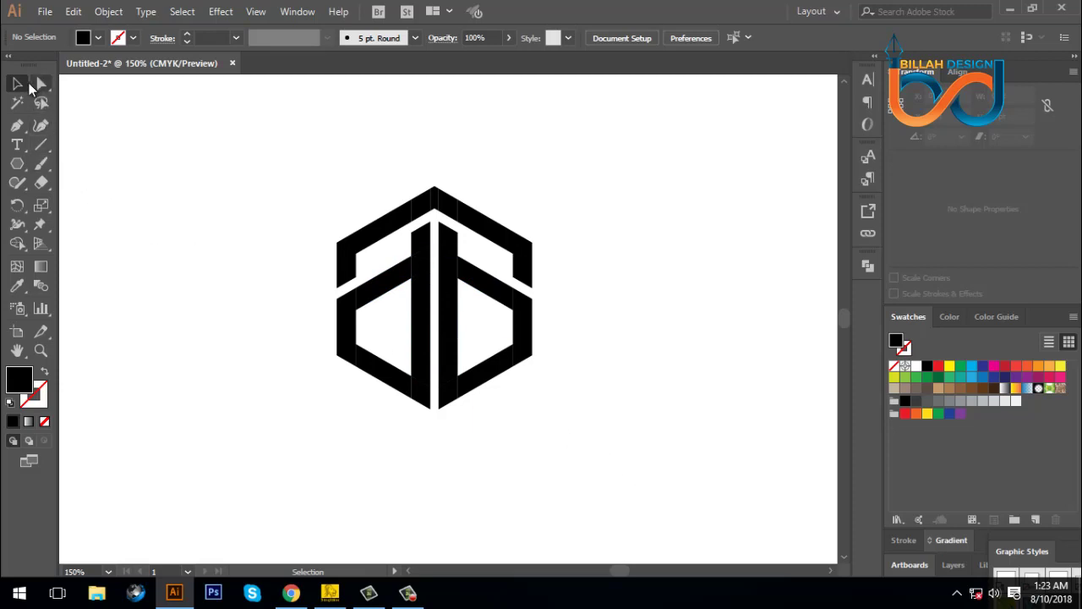
left_click(43, 146)
left_click_drag(135, 163, 205, 254)
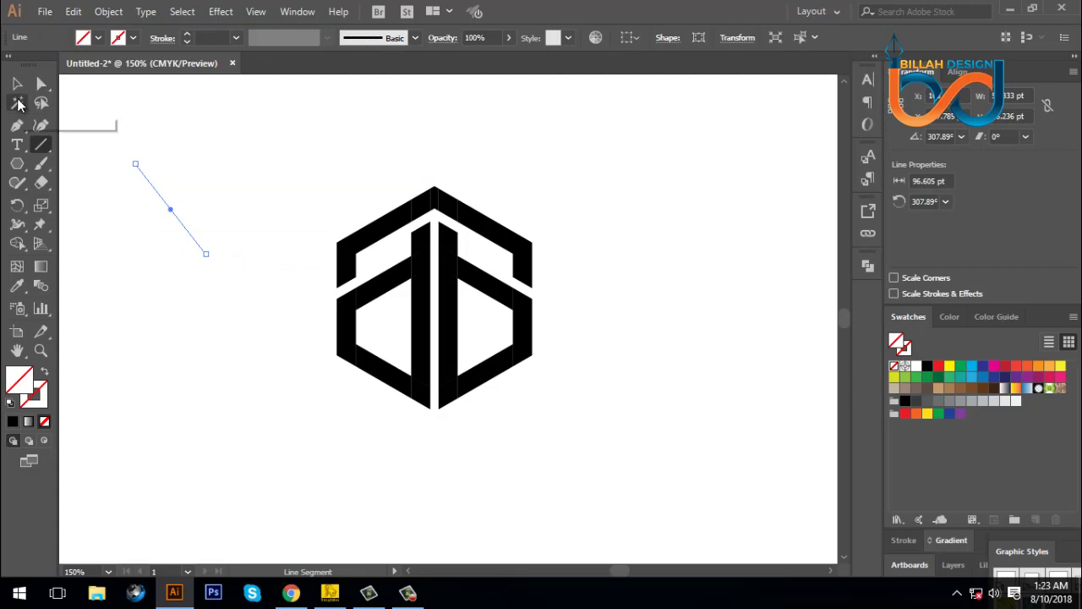
left_click(19, 104)
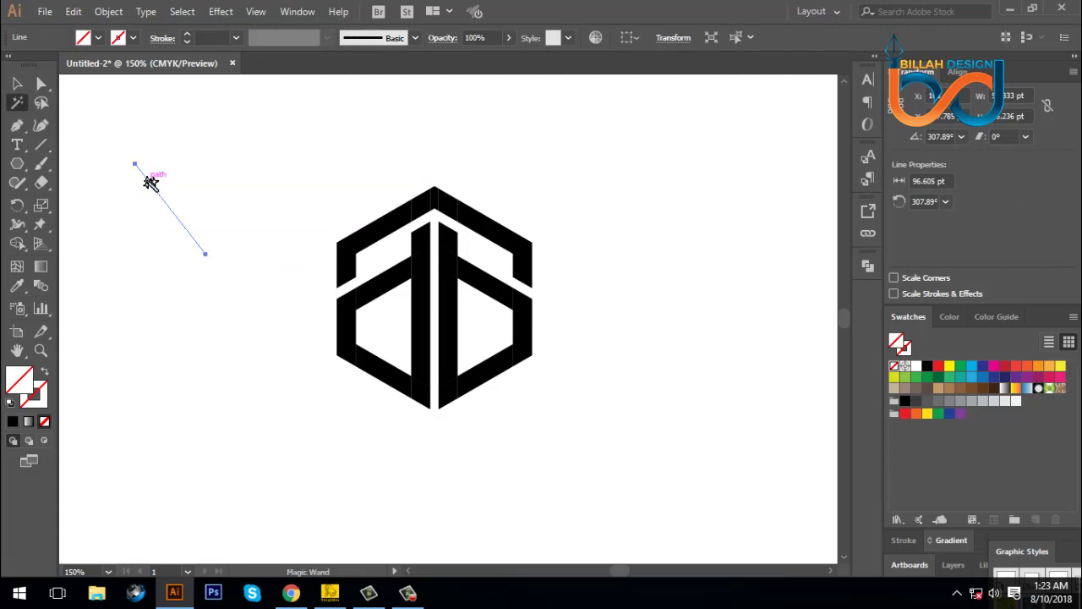
left_click(149, 181)
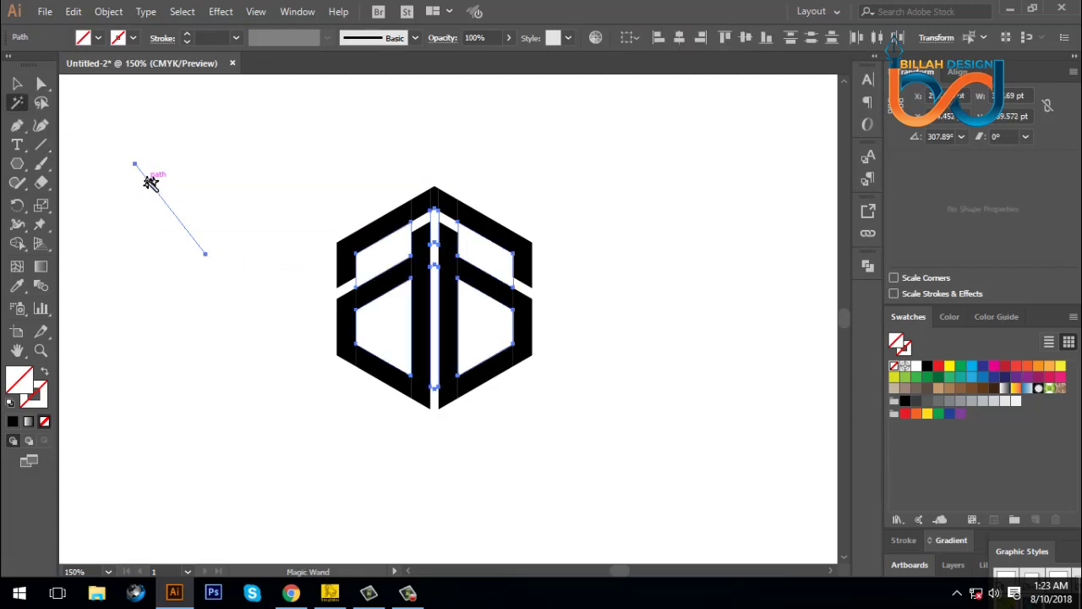
left_click(335, 246)
key("v")
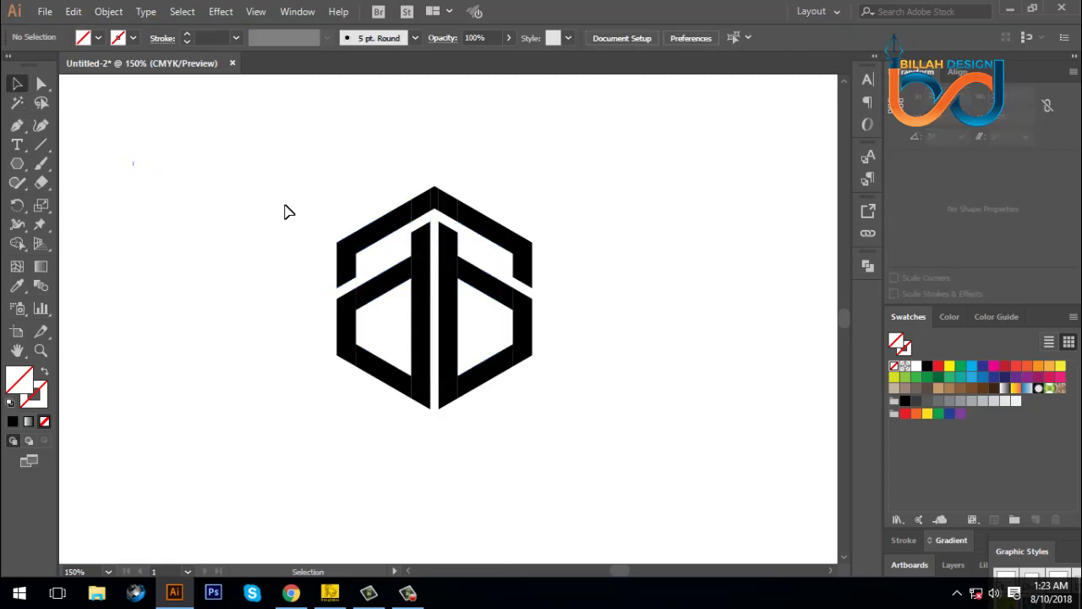
Marquee-select the whole logo and merge its pieces with Pathfinder Unite.
left_click_drag(214, 154, 590, 438)
left_click_drag(624, 171, 310, 447)
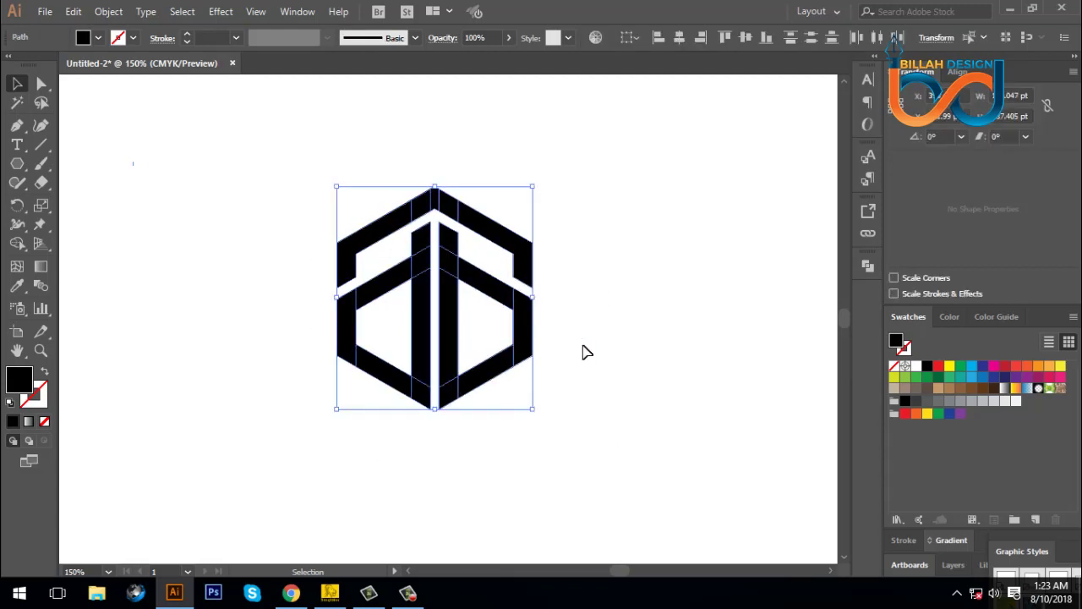
left_click(868, 267)
left_click(682, 300)
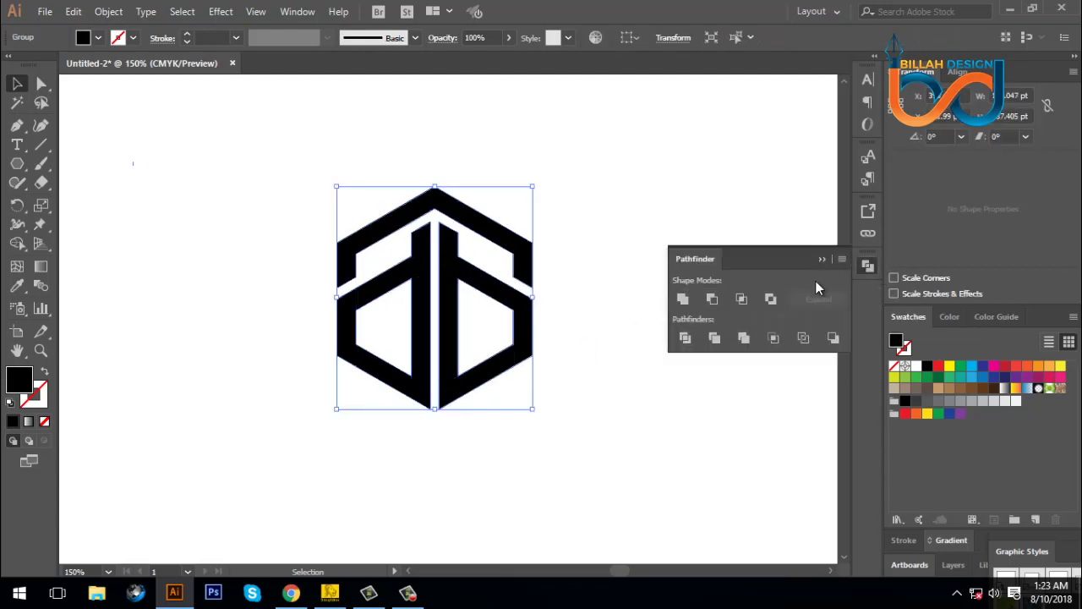
left_click(867, 267)
left_click(631, 365)
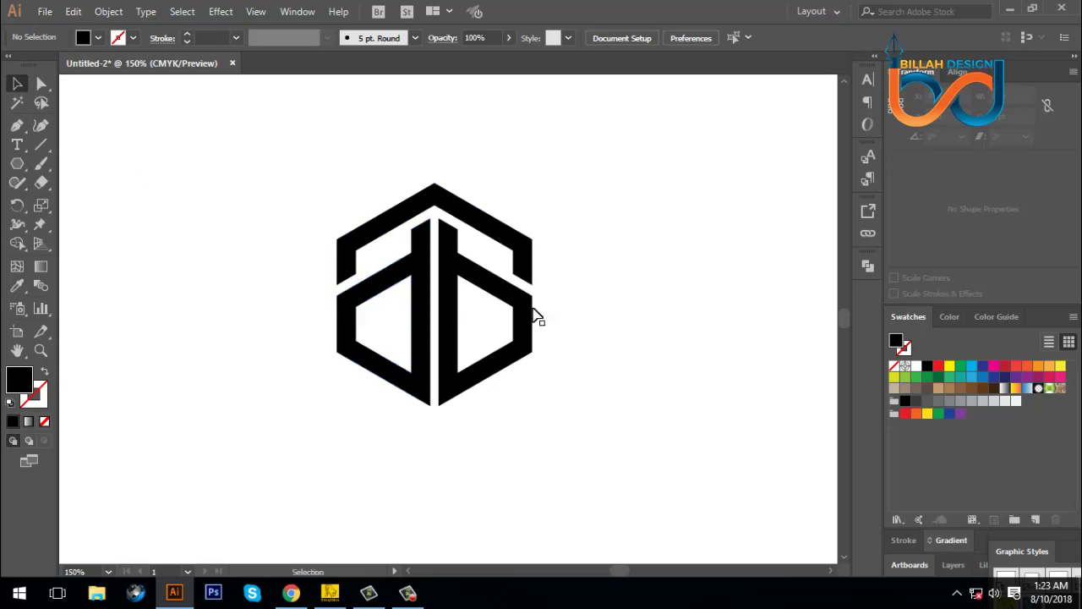
Zoom in and nudge selected anchor points right and down with Direct Selection.
left_click_drag(635, 379, 617, 341)
key("ctrl+equal")
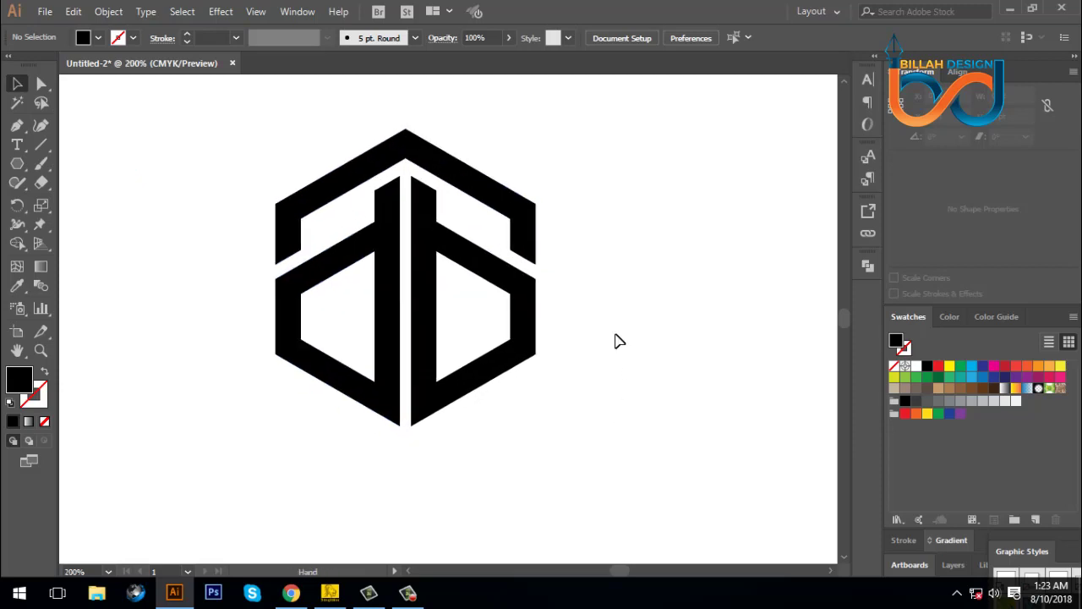
left_click(41, 83)
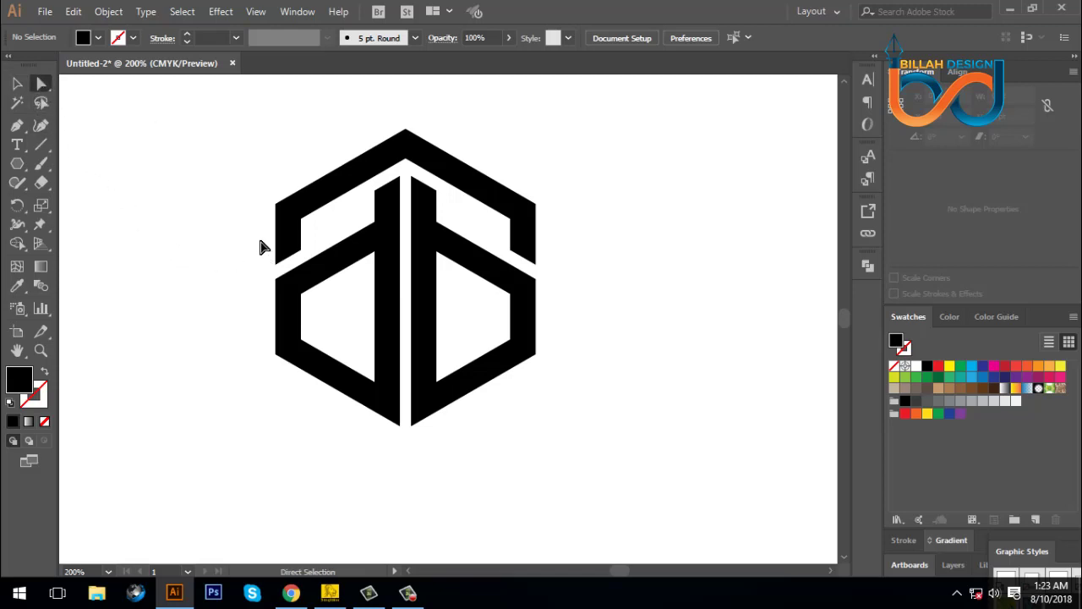
left_click_drag(306, 279, 561, 315)
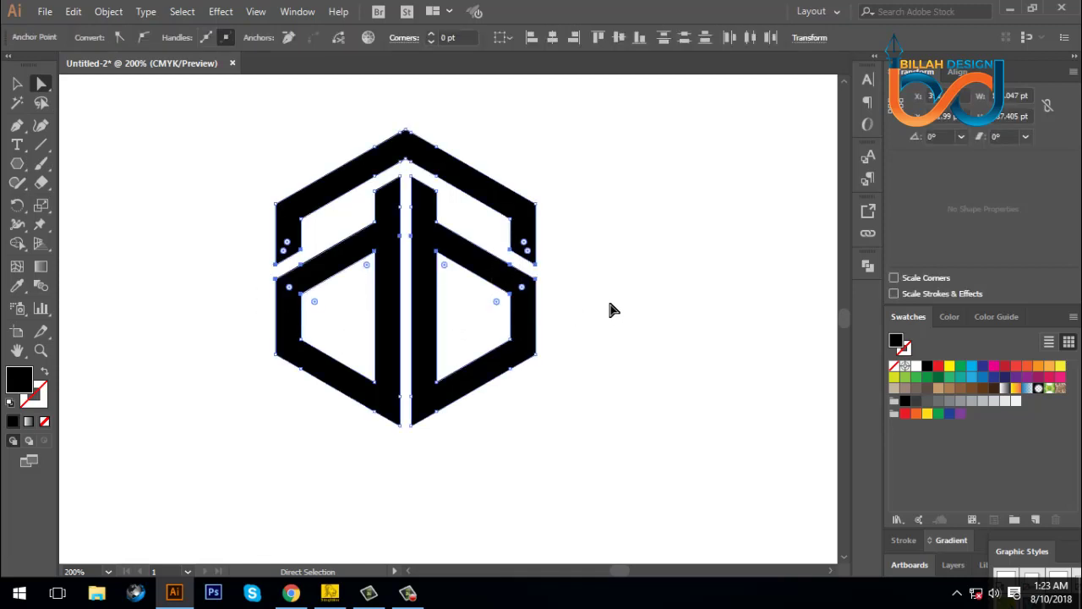
key("Down")
key("Down")
key("Down")
key("Down")
key("Right")
key("Right")
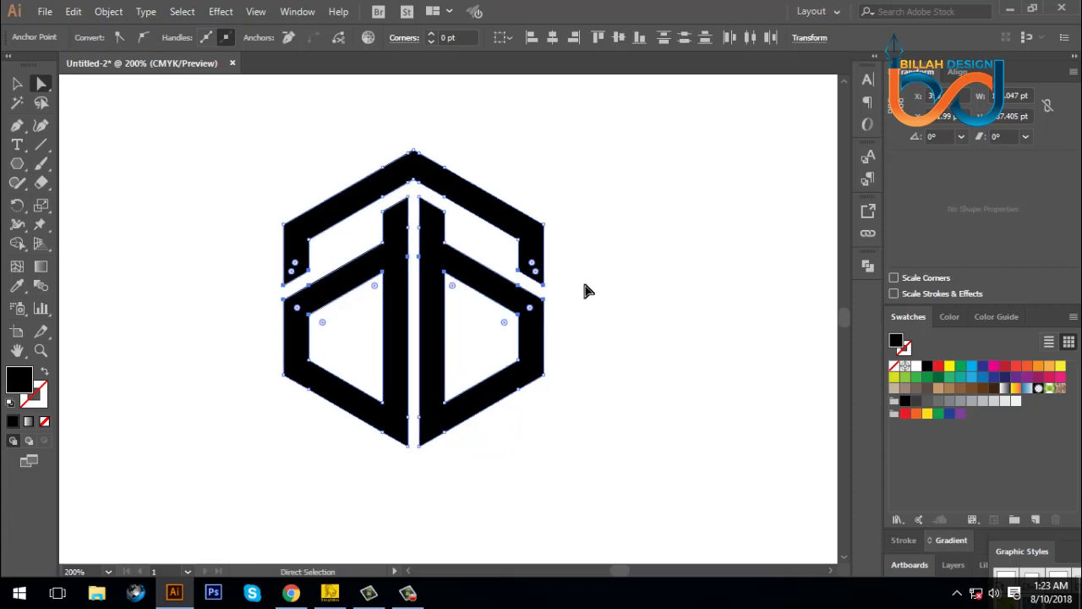
left_click(454, 251)
left_click(442, 235)
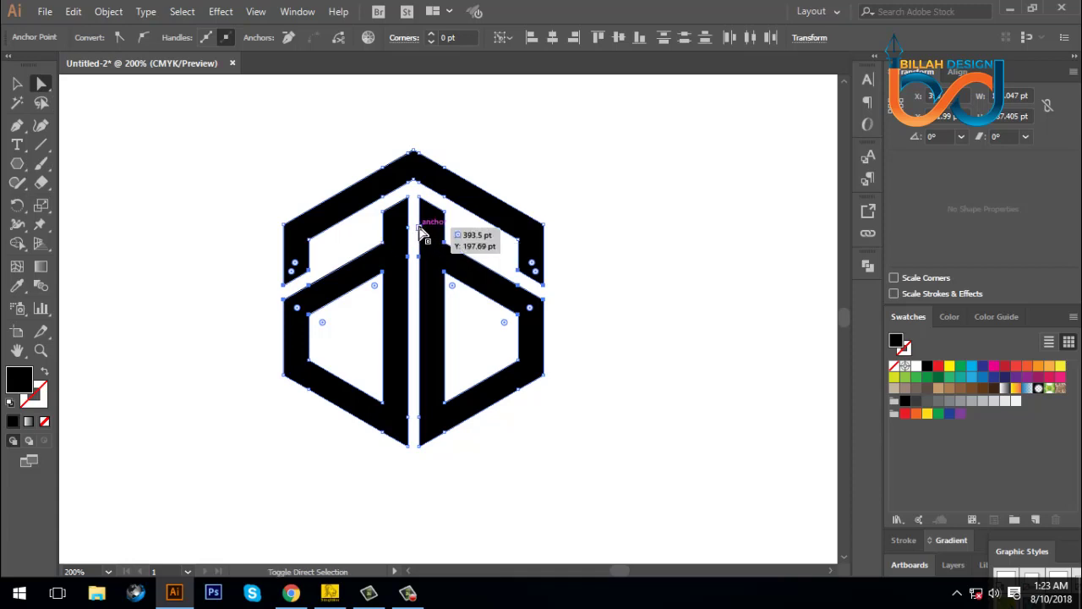
Add the inner stems to the selection, nudge them down two steps, and zoom back out.
left_click(394, 242)
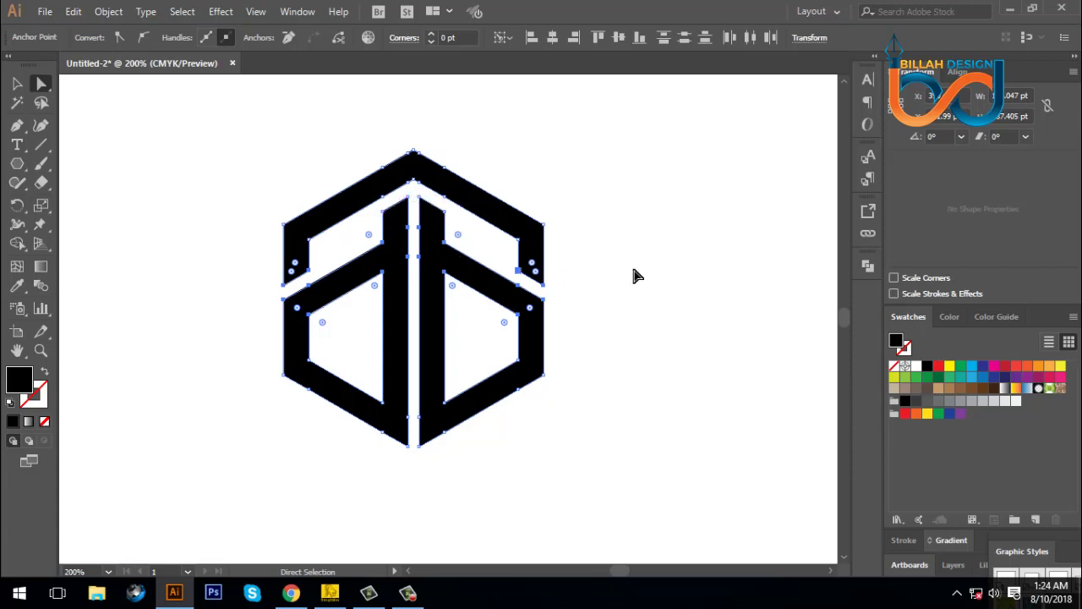
key("Down")
key("Down")
key("Down")
key("Down")
key("Down")
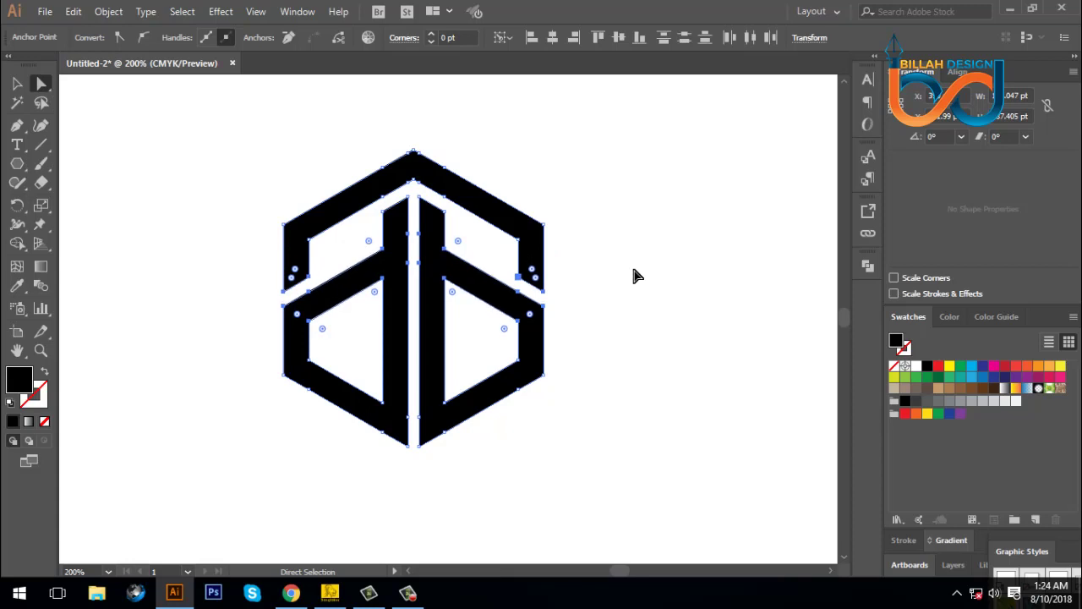
key("Down")
key("Down")
left_click(634, 273, "ctrl")
key("ctrl+1")
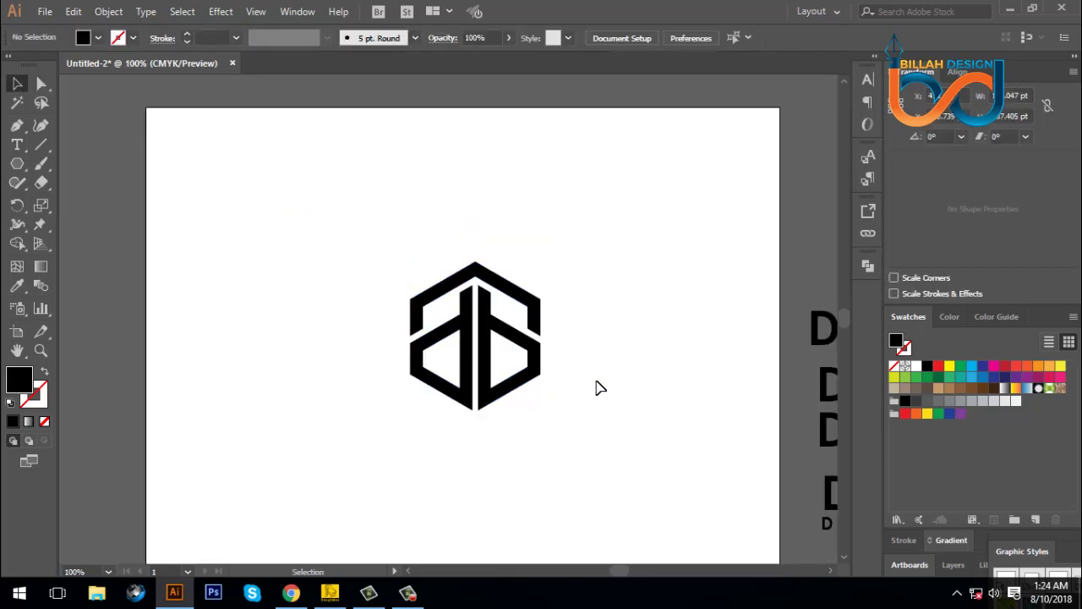
Shift the logo lower-right, then add 60 pt 'D+A+B=' text at the artboard's top left.
left_click_drag(516, 338, 541, 355)
left_click_drag(614, 426, 611, 408)
key("t")
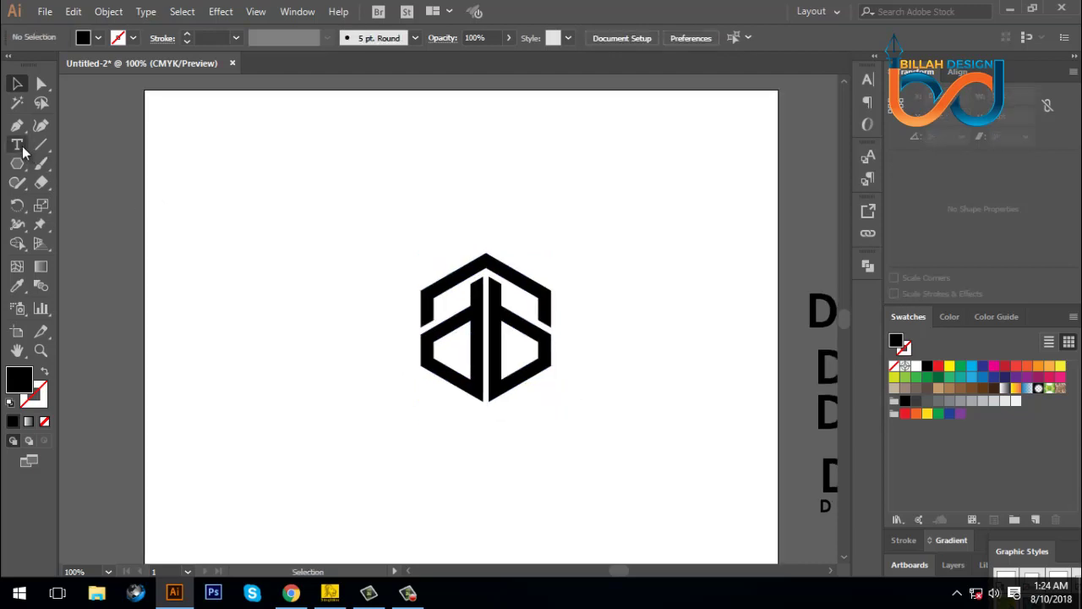
left_click(219, 166)
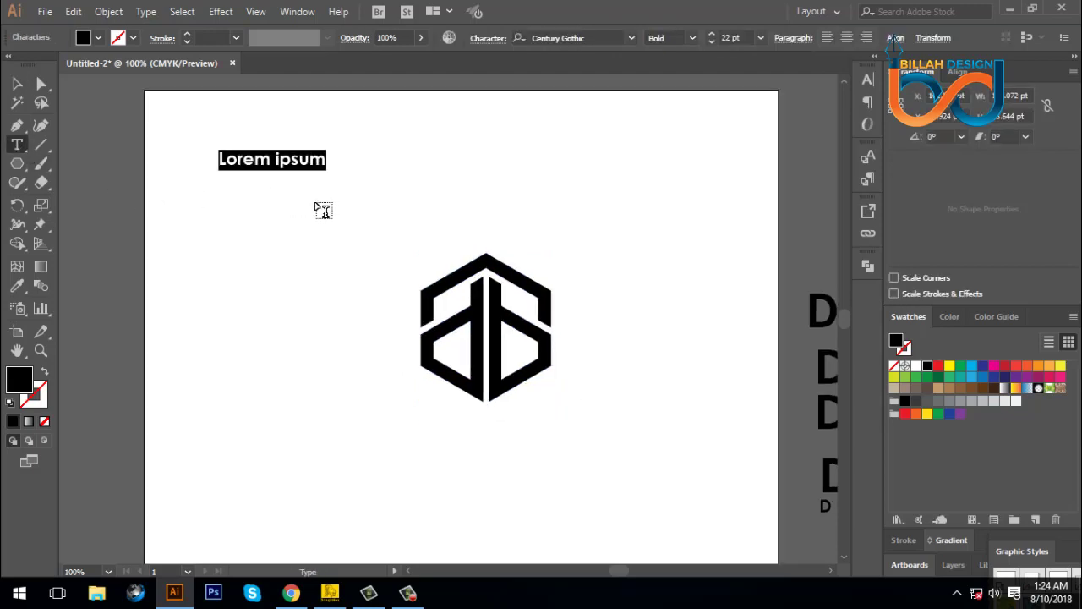
right_click(293, 164)
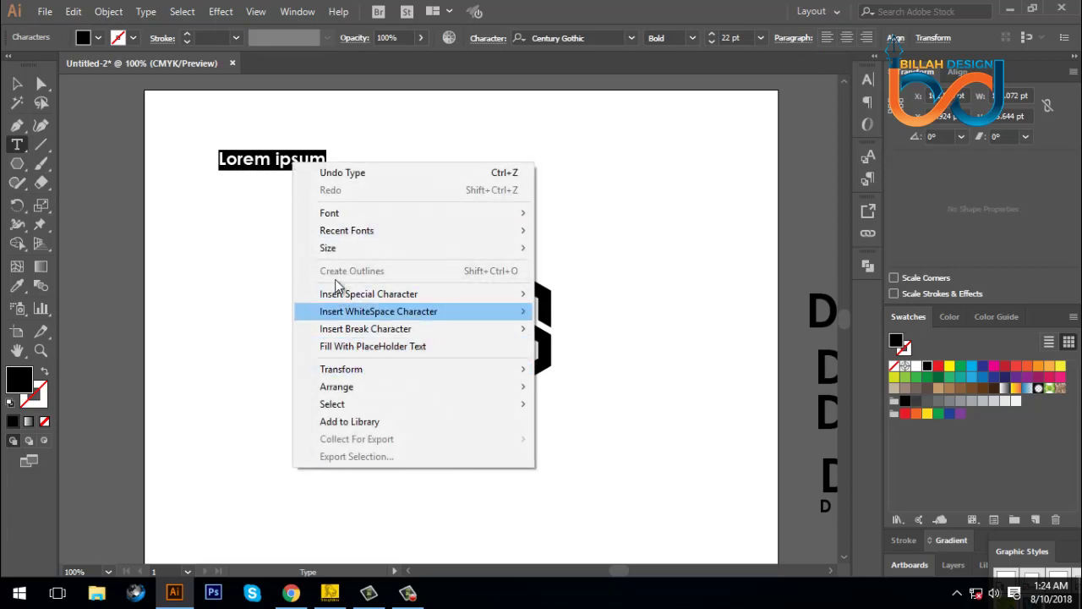
mouse_move(330, 250)
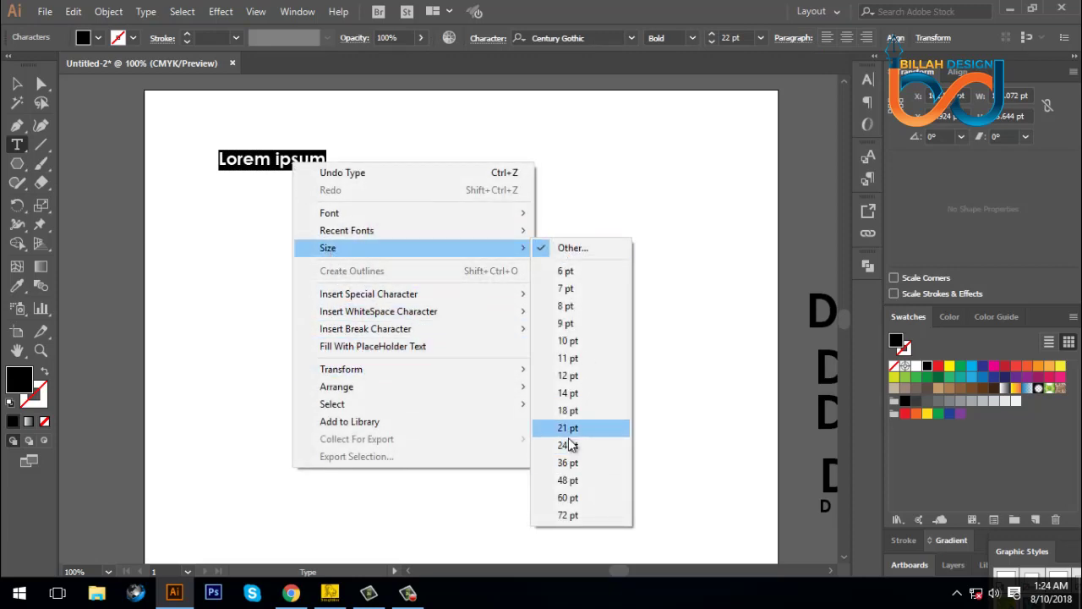
left_click(568, 498)
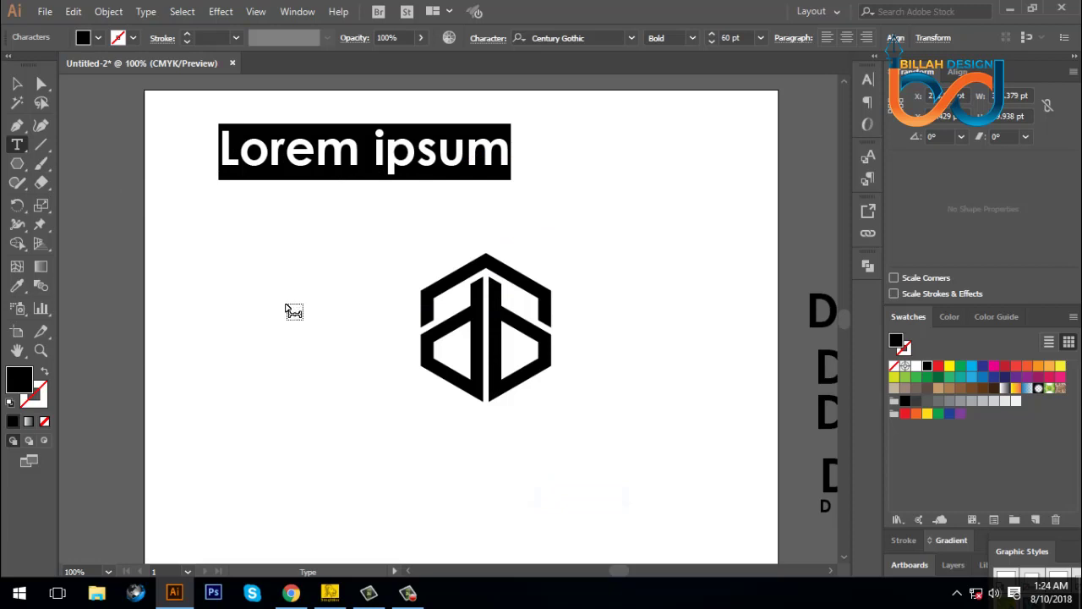
type("D+")
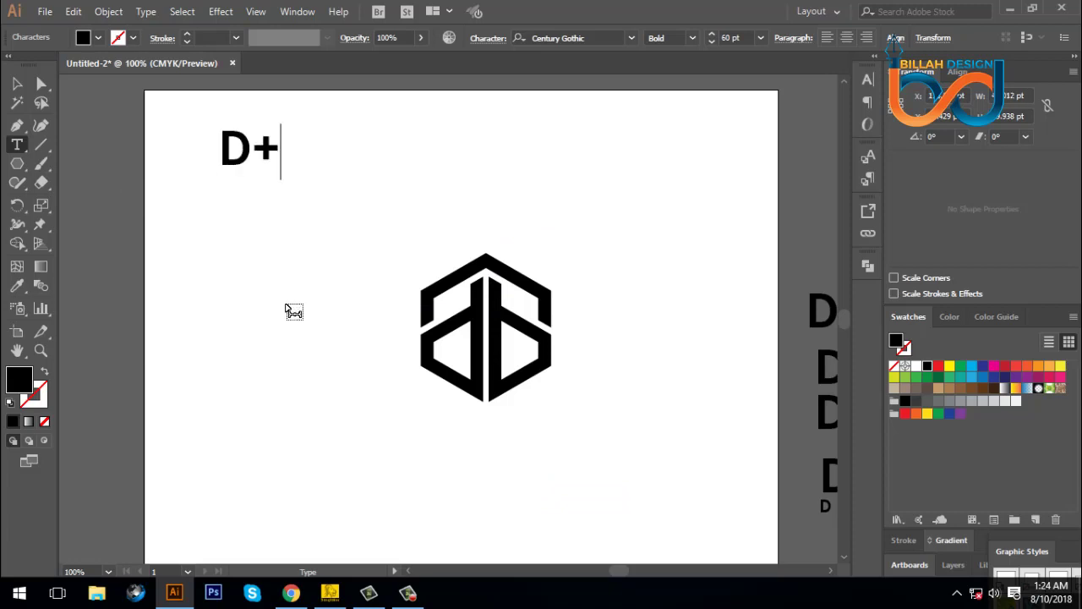
type("A+")
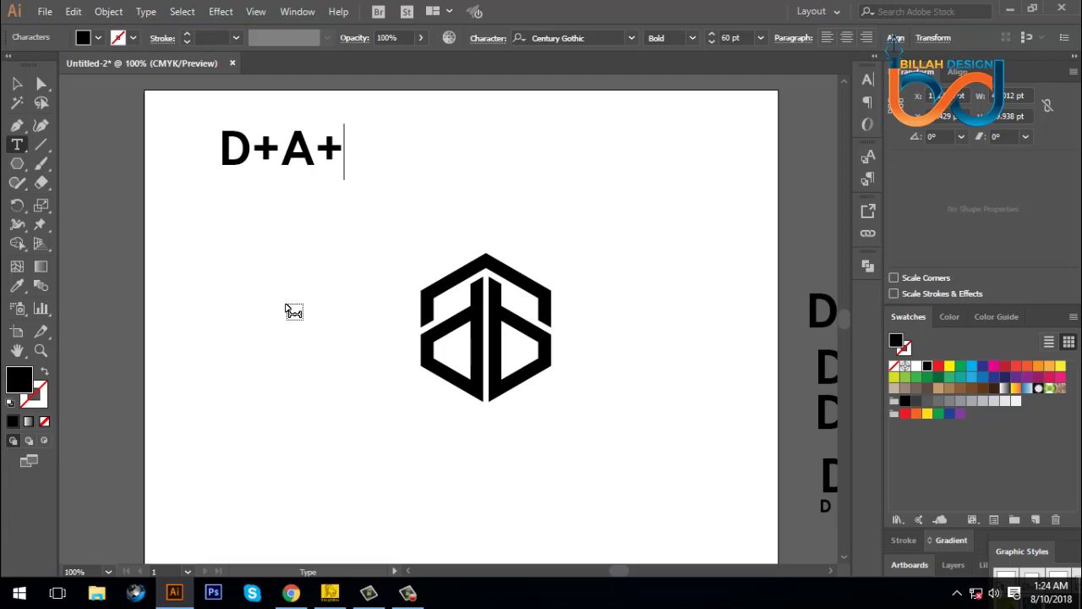
type("B")
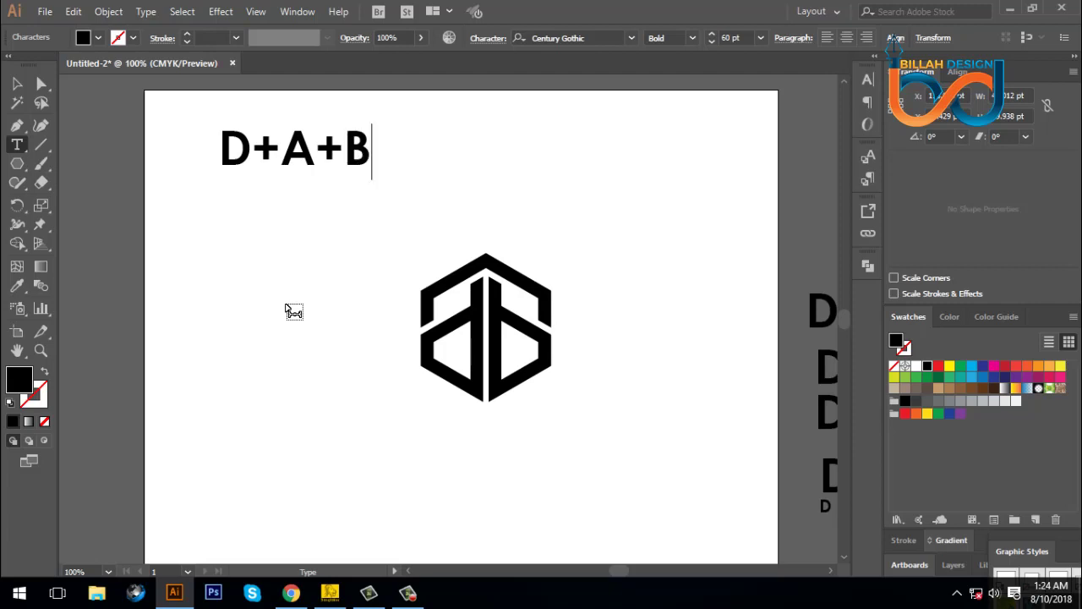
type("=")
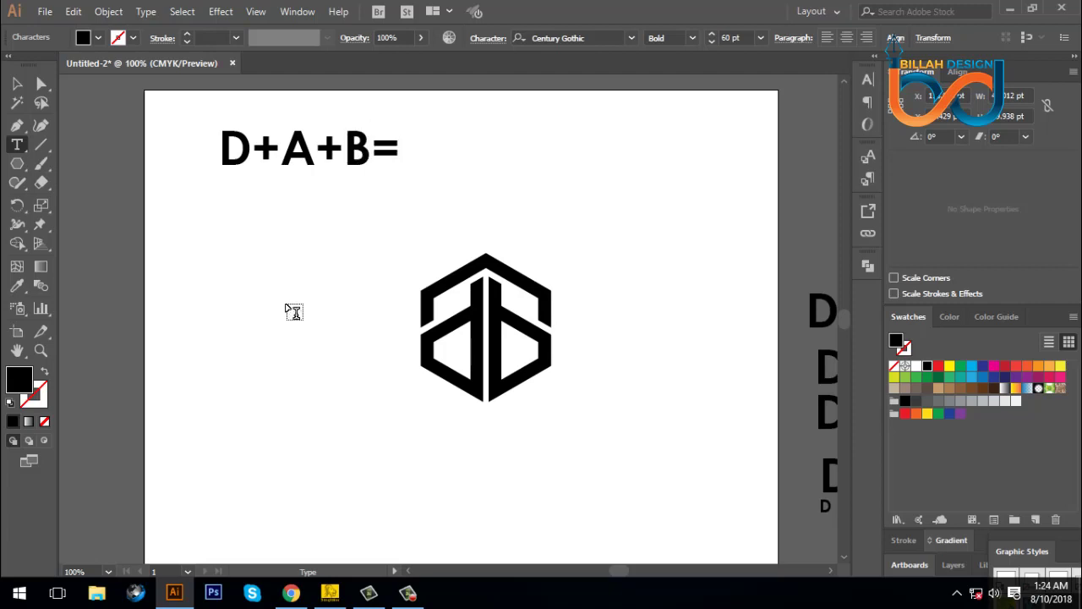
key("Escape")
left_click(375, 322)
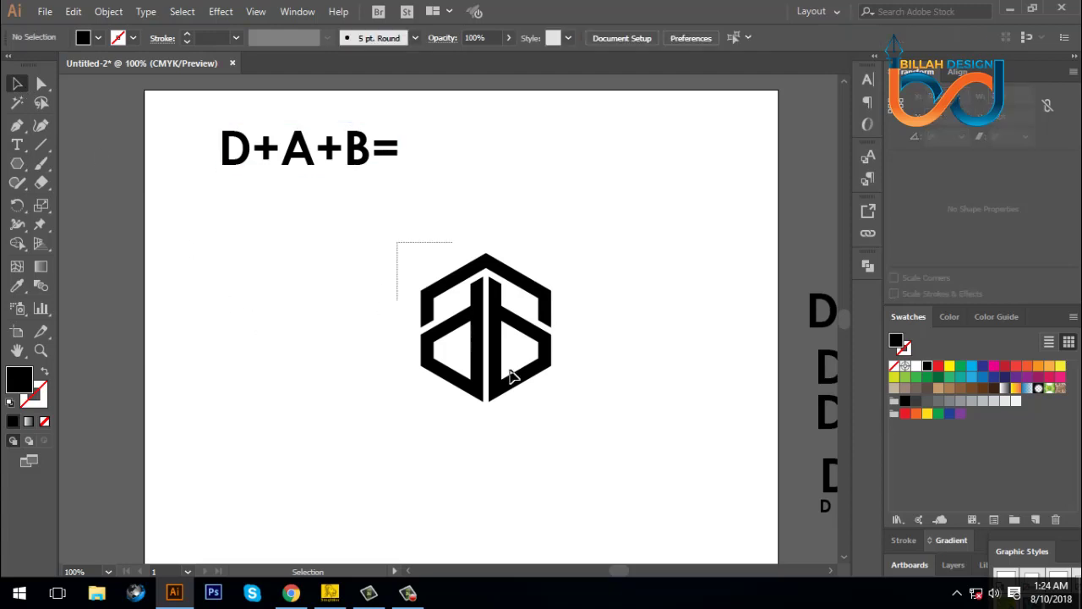
Place a shrunken copy of the monogram right after the D+A+B= equation.
left_click_drag(510, 375, 680, 195)
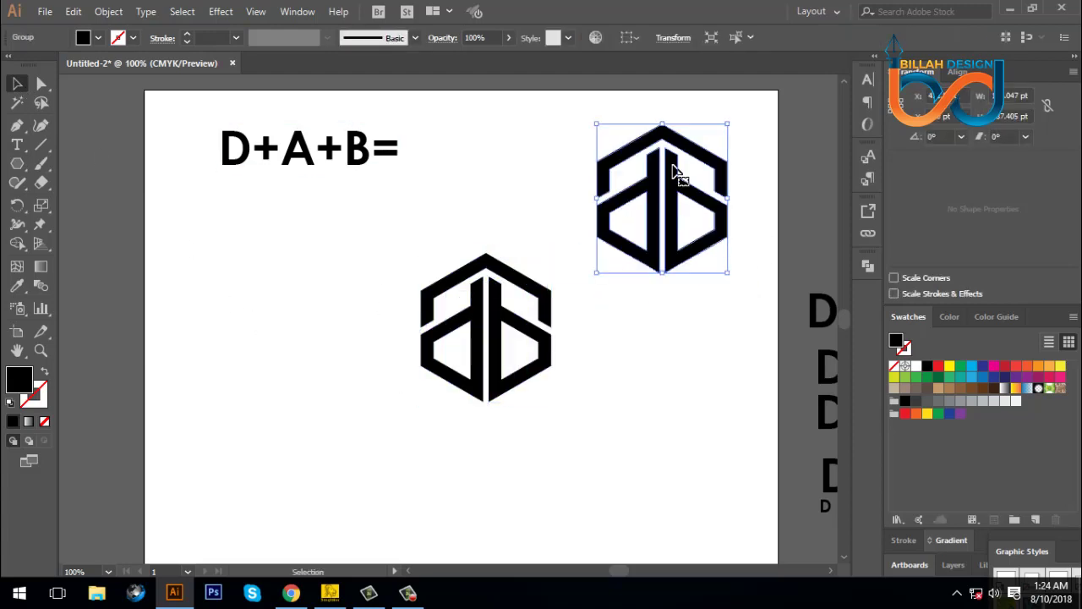
left_click_drag(663, 124, 662, 159)
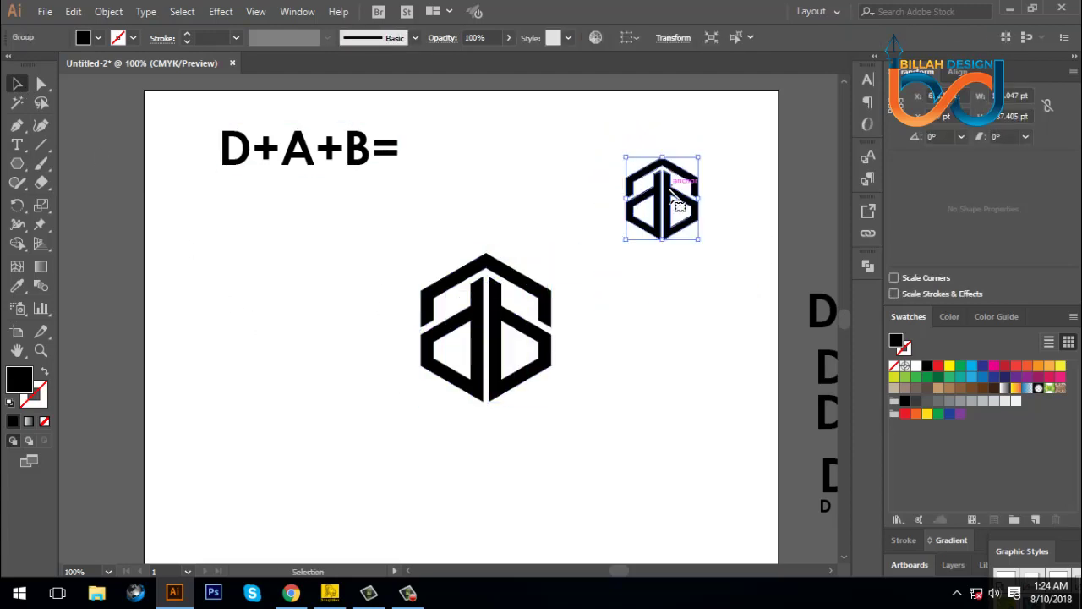
left_click_drag(683, 200, 454, 146)
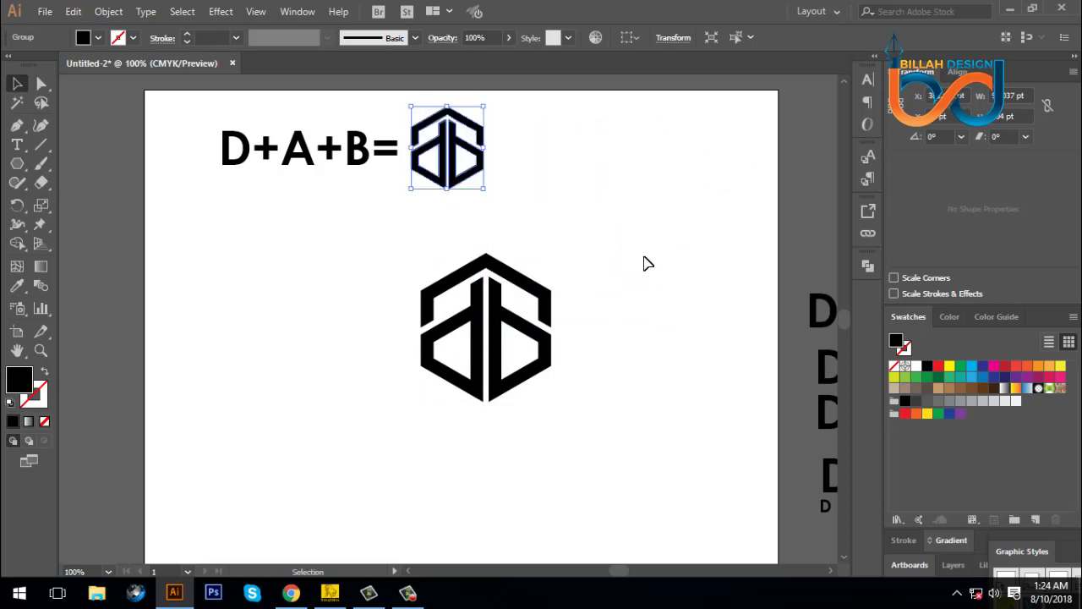
left_click(628, 401)
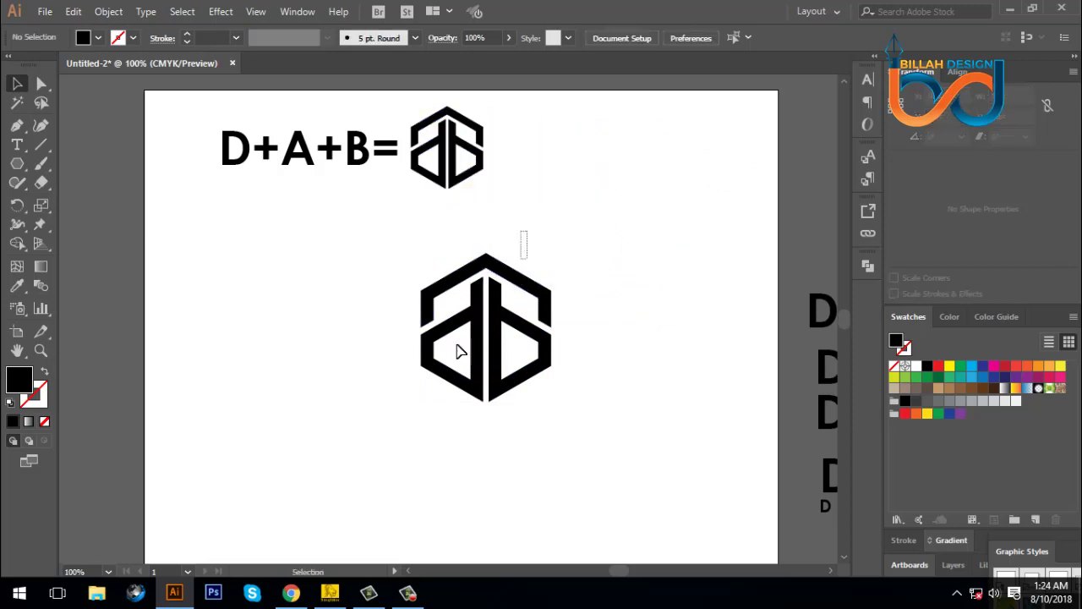
Move the large monogram lower on the artboard.
left_click_drag(500, 304, 513, 394)
left_click(533, 278)
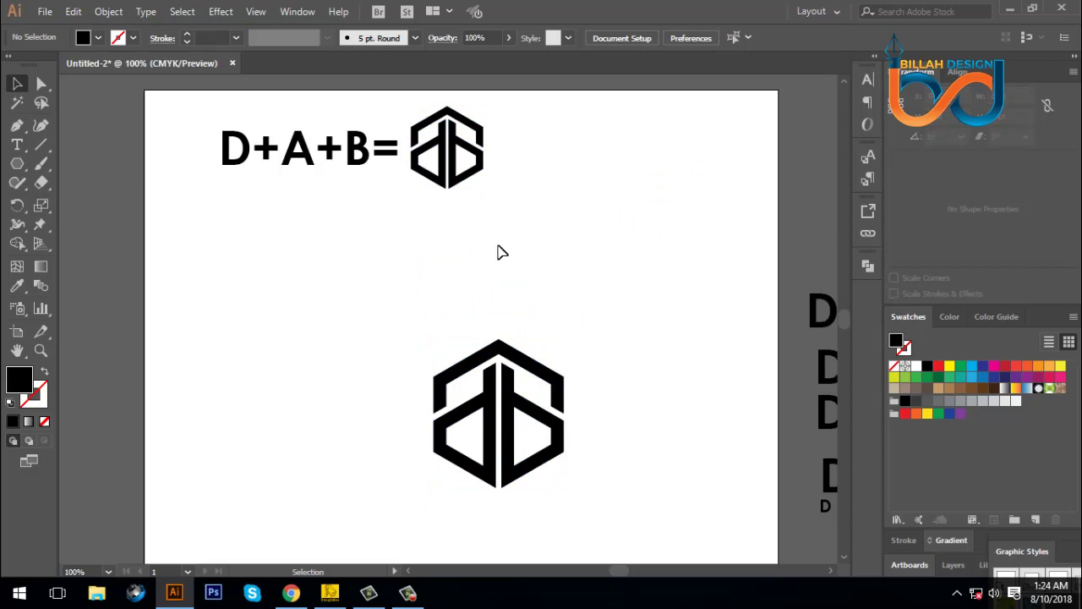
left_click(430, 177)
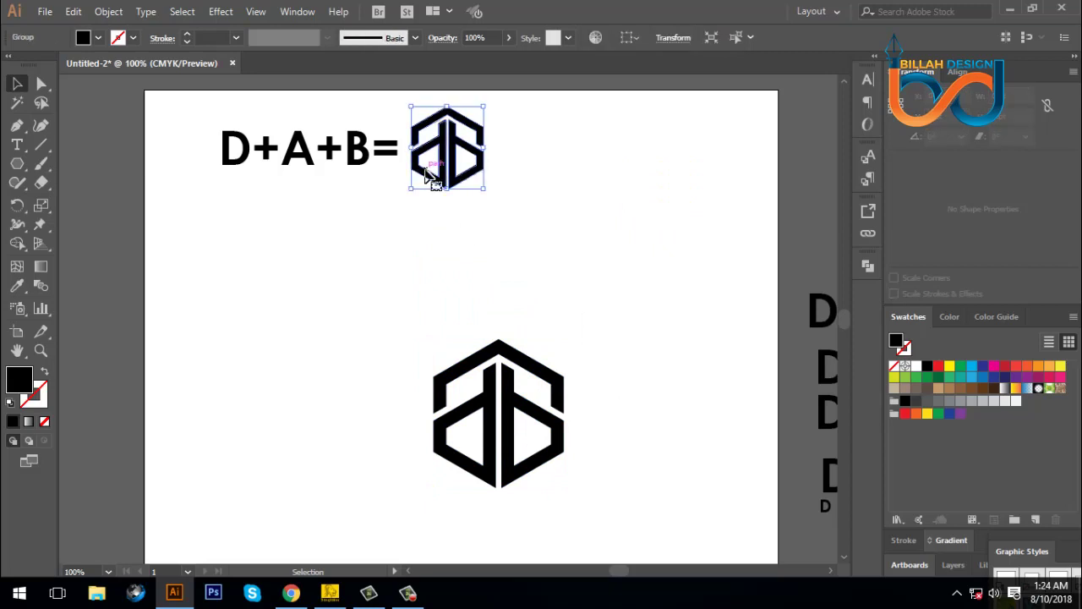
left_click(447, 220)
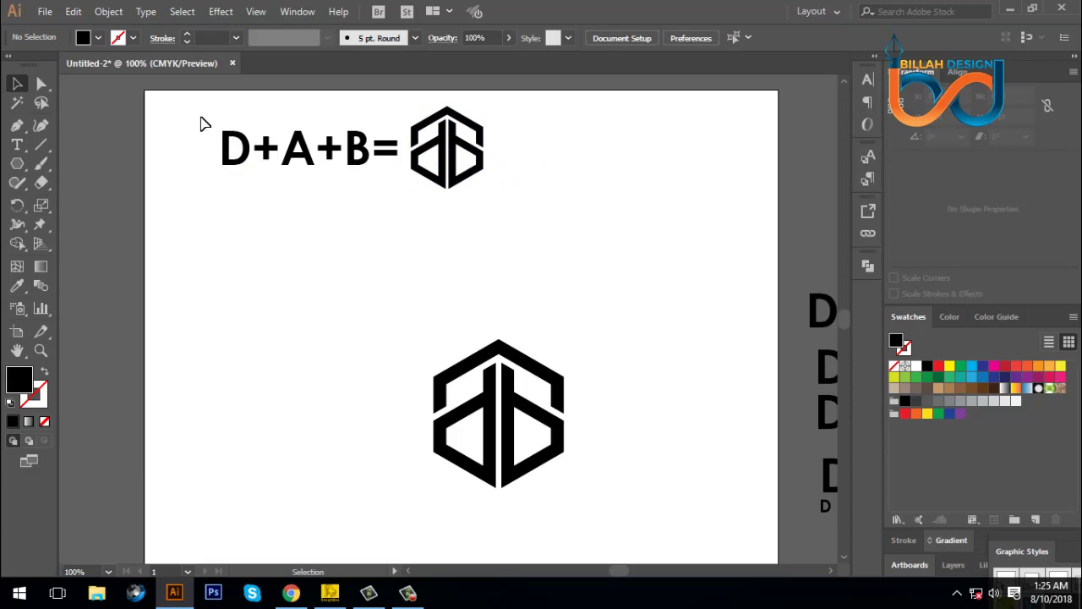
Nudge the equation and small logo down-left, then zoom out and reselect both for removal.
left_click_drag(201, 116, 483, 193)
left_click_drag(459, 140, 451, 158)
left_click(507, 194)
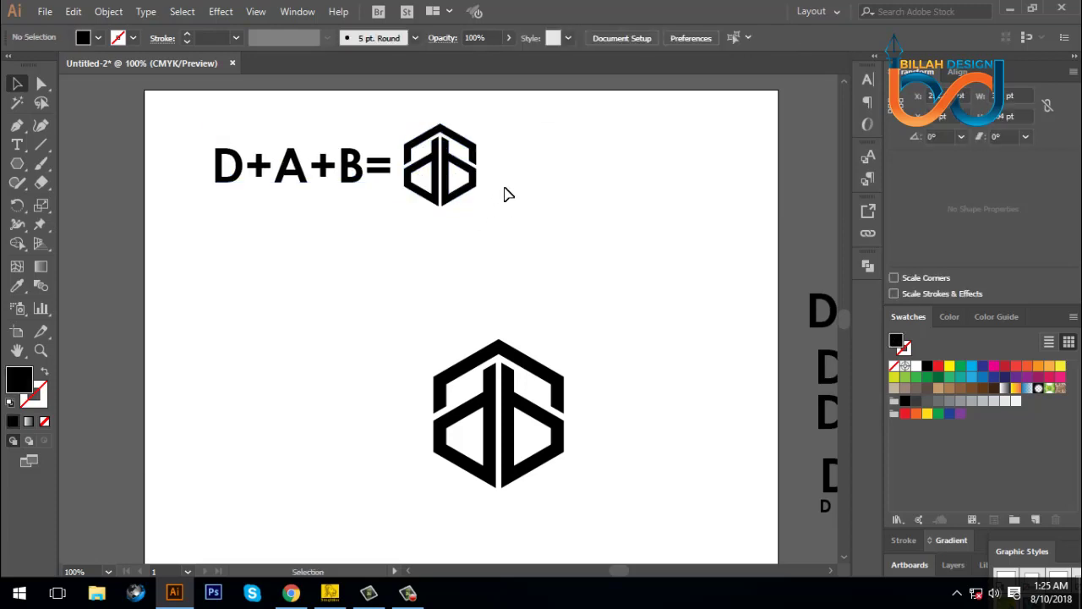
key("ctrl+minus")
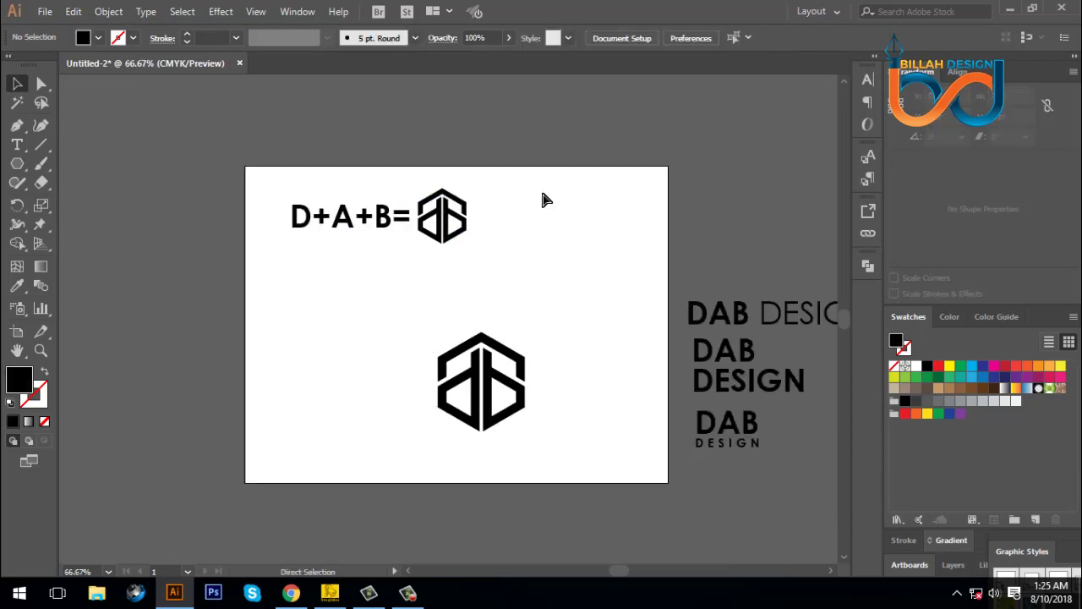
scroll(375, 225, "down", 1)
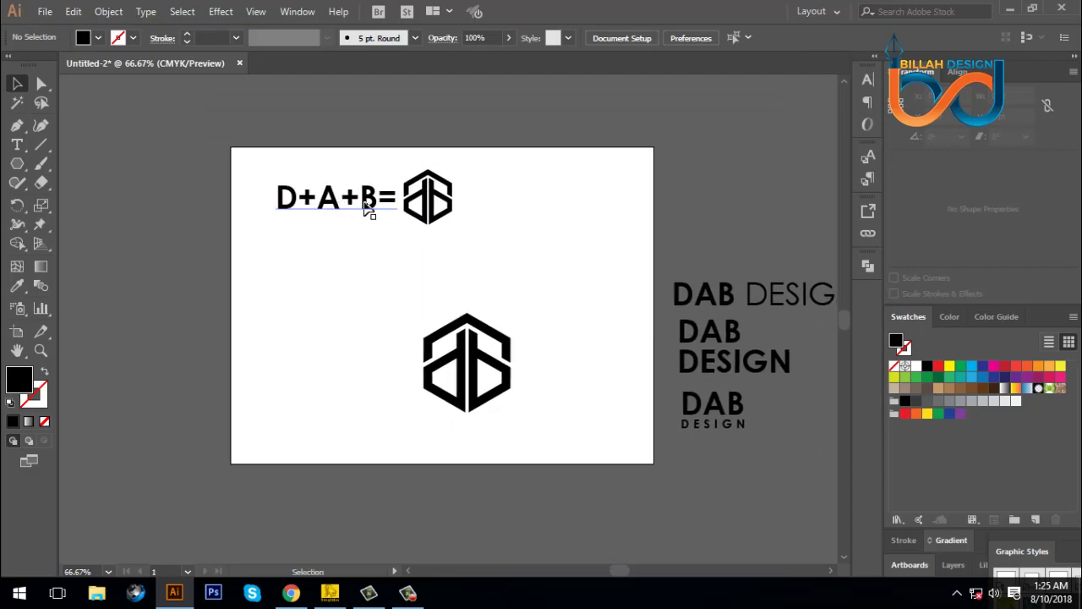
key("ctrl+z")
scroll(320, 269, "down", 1)
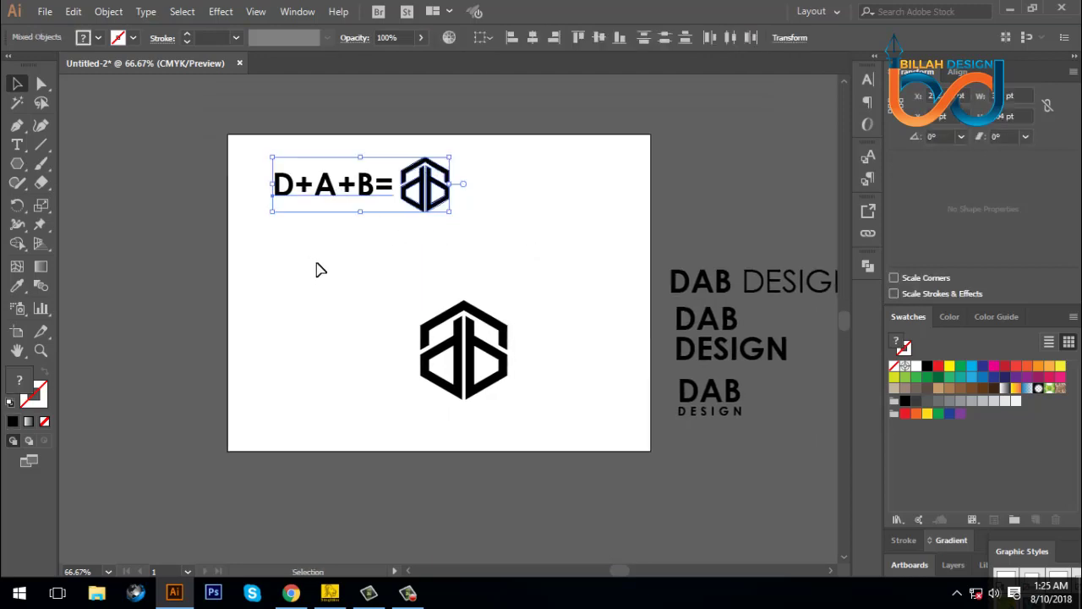
left_click(319, 269)
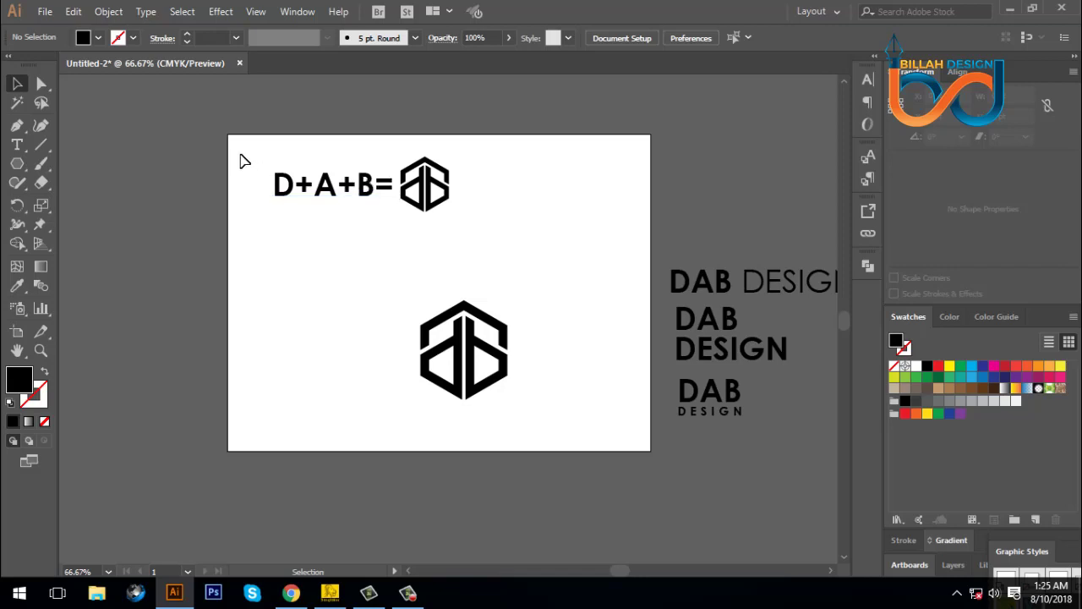
key("ctrl+z")
Delete the equation and small logo, then reposition the large monogram up and left.
key("Delete")
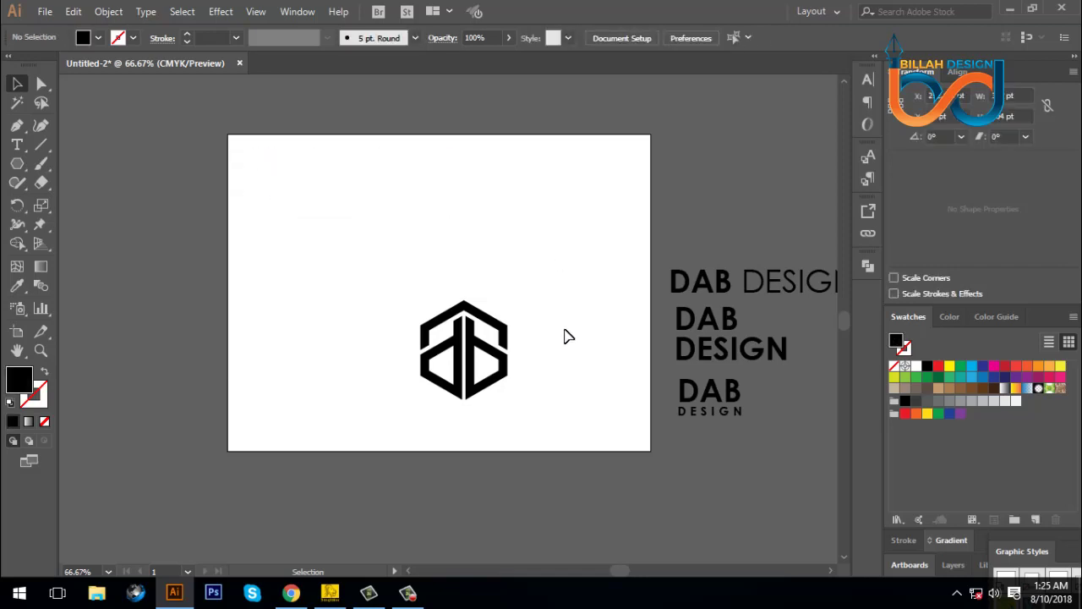
left_click_drag(570, 340, 547, 300)
left_click_drag(478, 326, 374, 204)
left_click(522, 350)
left_click(559, 224)
Bring the DAB DESIGN text beside the logo and duplicate the logo near the artboard top.
mouse_move(748, 247)
left_mouse_down()
mouse_move(539, 212)
mouse_move(516, 239)
left_mouse_up()
left_click(459, 273)
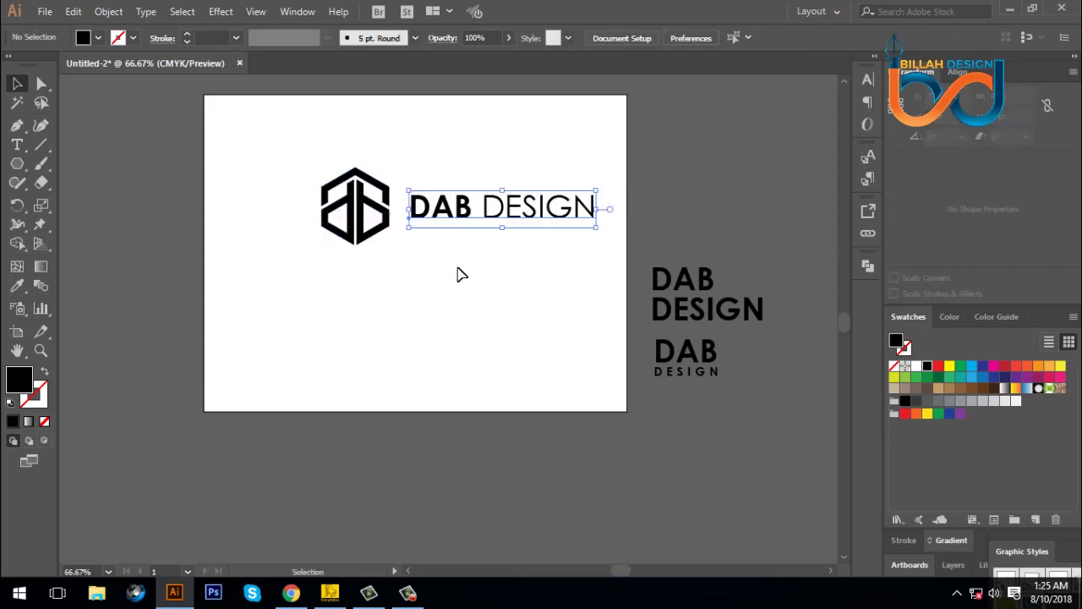
left_click_drag(362, 207, 466, 113)
Move the one-line DAB DESIGN text under the top logo and convert it to outlines.
left_click(573, 177)
left_click_drag(532, 207, 532, 195)
right_click(532, 194)
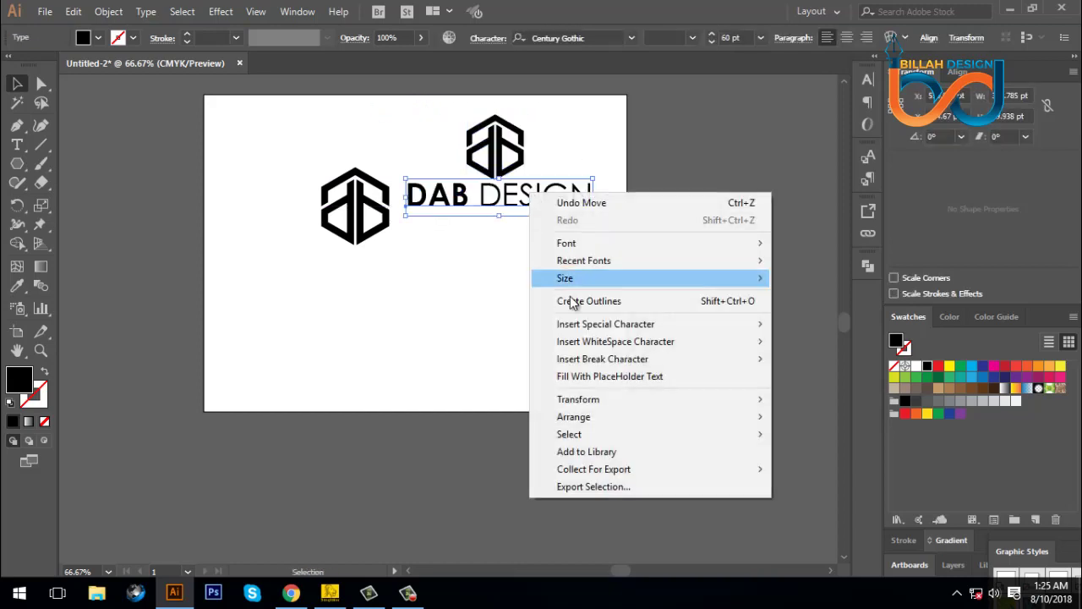
left_click(581, 303)
Horizontally centre the top logo over the outlined DAB DESIGN text.
left_click_drag(575, 149, 507, 211)
left_click(681, 38)
left_click(570, 273)
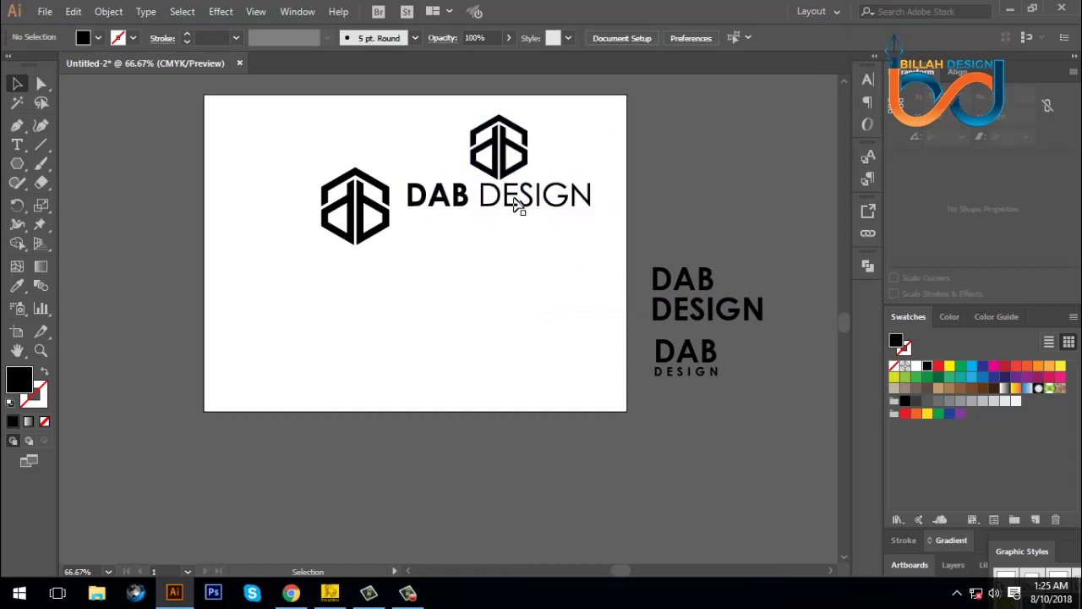
left_click(516, 206)
Move the left hexagon logo aside and colour the top logo and text dark grey.
left_click(541, 289)
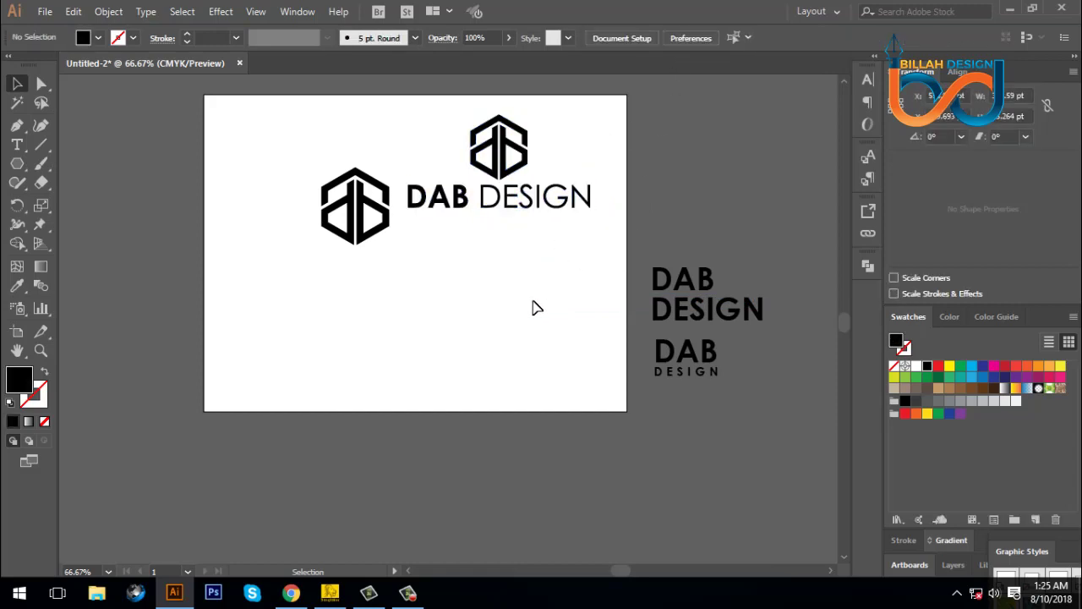
left_click_drag(486, 279, 496, 286)
left_click_drag(385, 222, 305, 196)
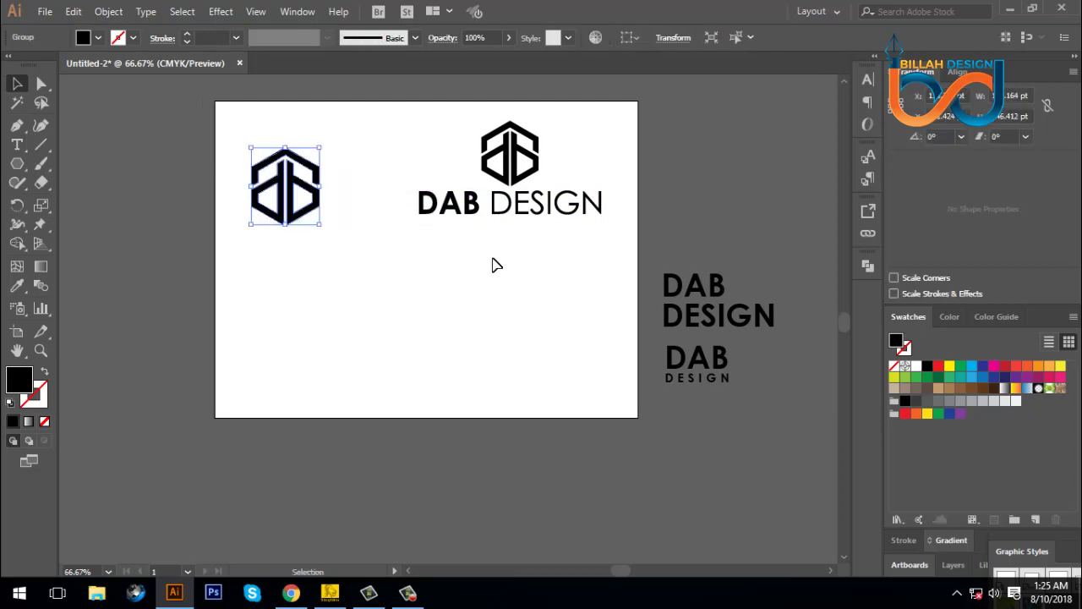
left_click_drag(594, 150, 497, 277)
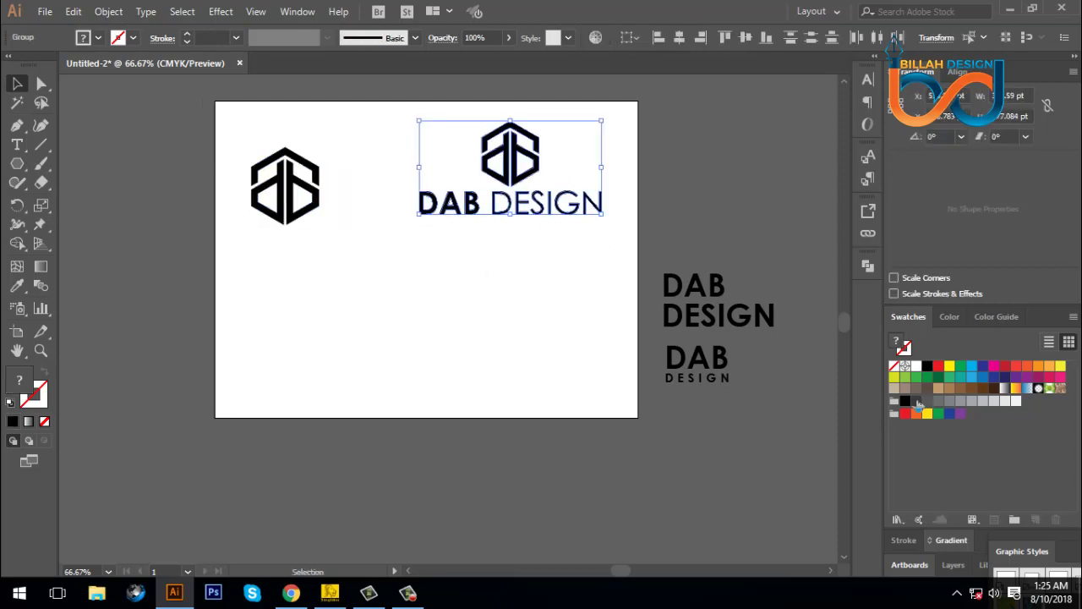
left_click(918, 403)
Recolour only the DESIGN letters a lighter grey using Direct Selection.
left_click(471, 270)
left_click(49, 84)
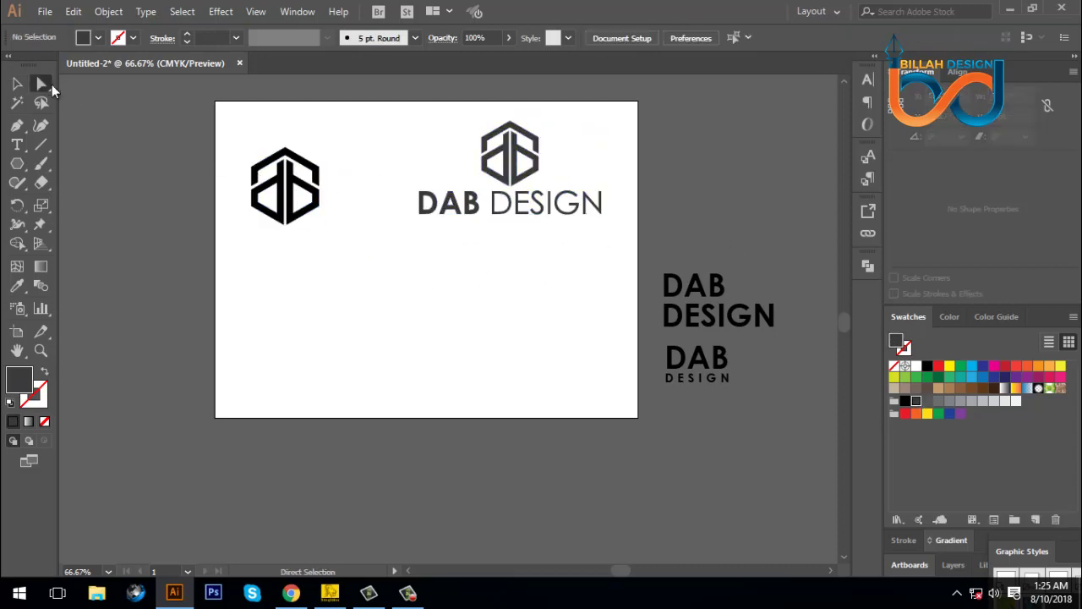
left_click_drag(491, 232, 644, 191)
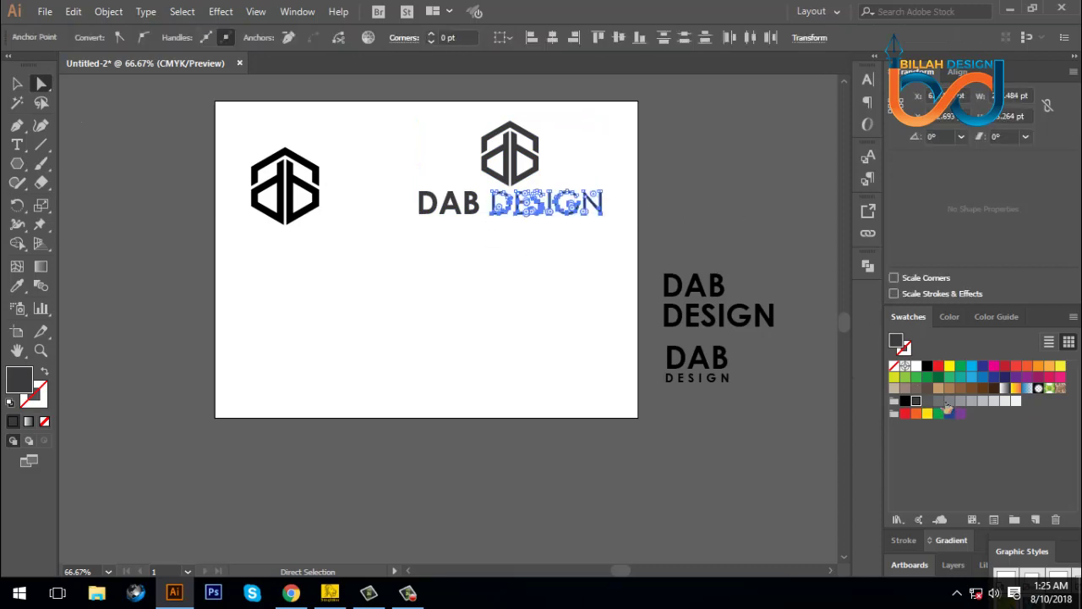
left_click(950, 401)
Eyedropper DESIGN's light grey onto the top part of the emblem.
left_click(592, 161)
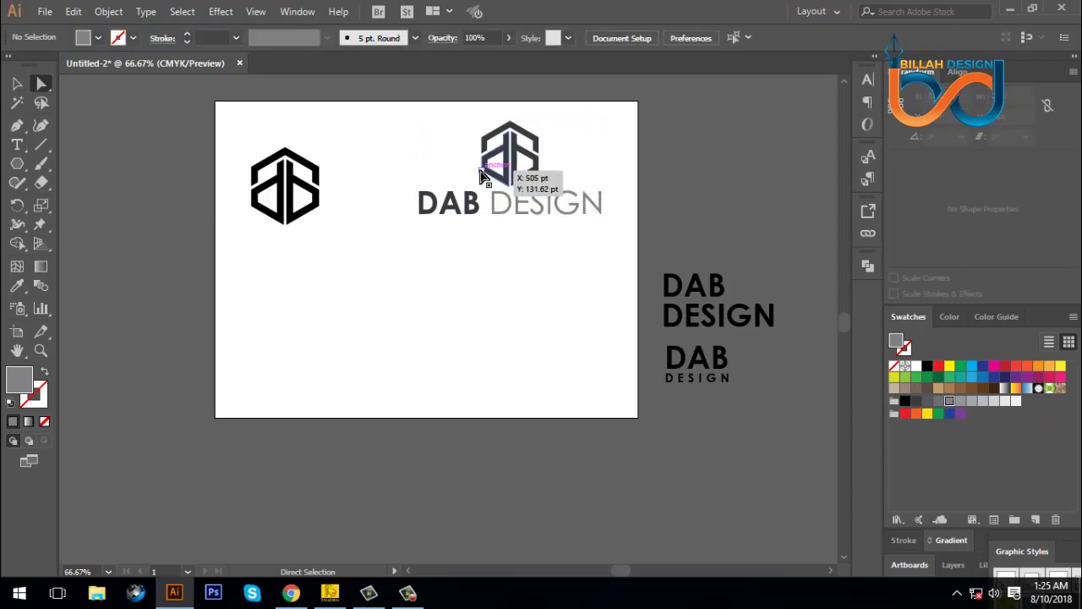
left_click(510, 133)
left_click(17, 285)
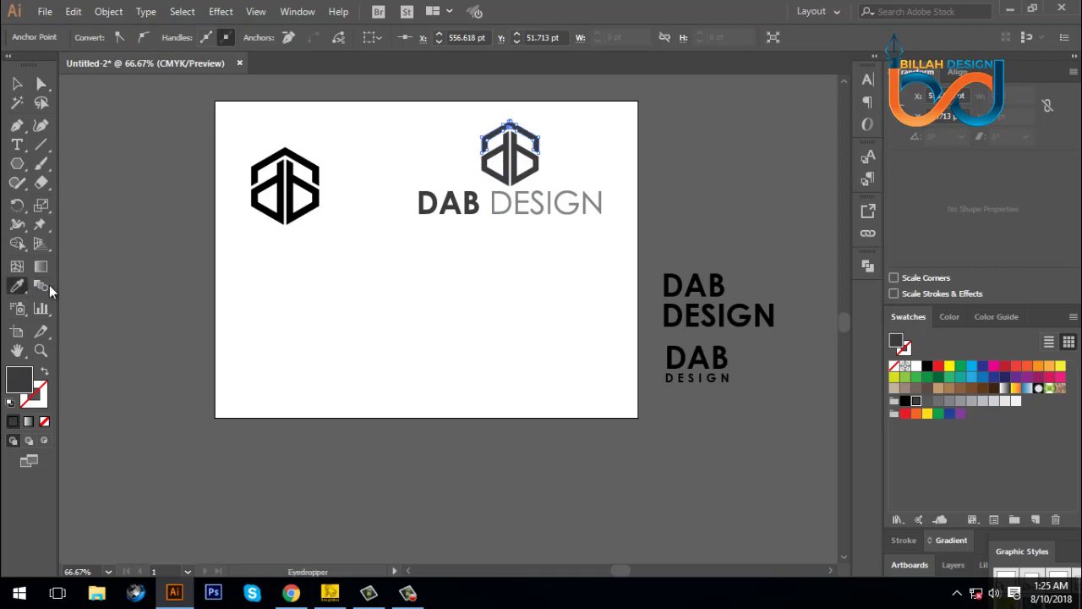
left_click(501, 205)
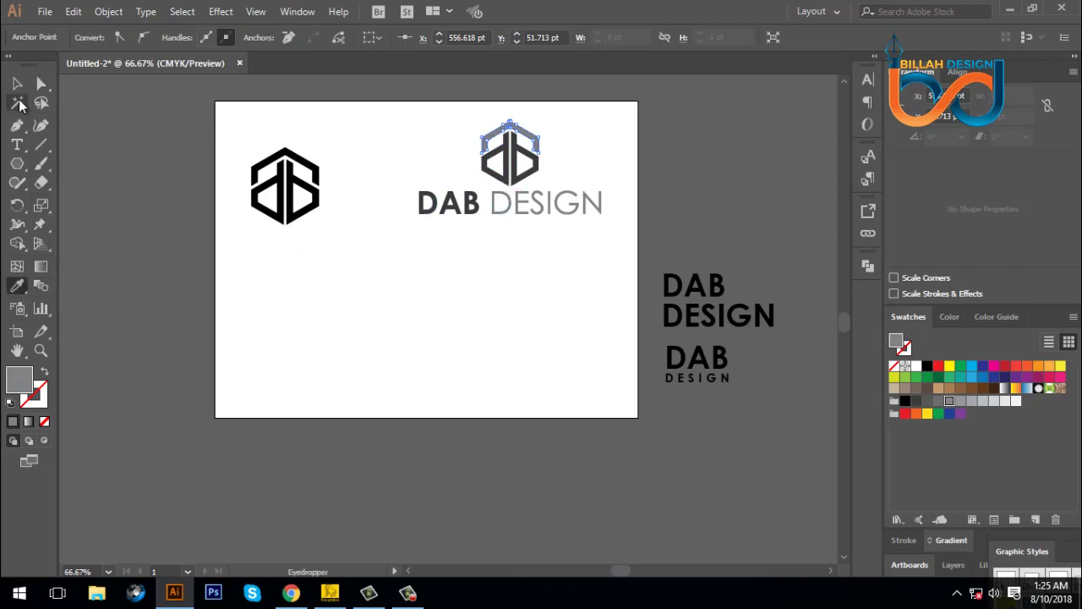
key("v")
left_click(464, 306)
scroll(457, 279, "down", 1)
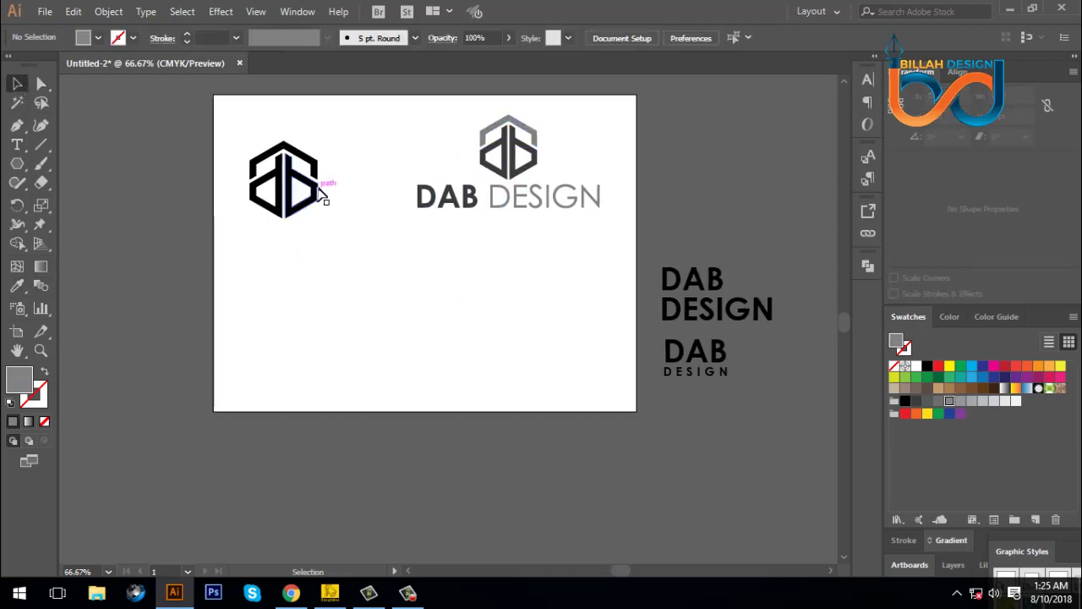
Move the two-line DAB DESIGN text beside the left logo and convert it to outlines.
left_click_drag(316, 193, 363, 269)
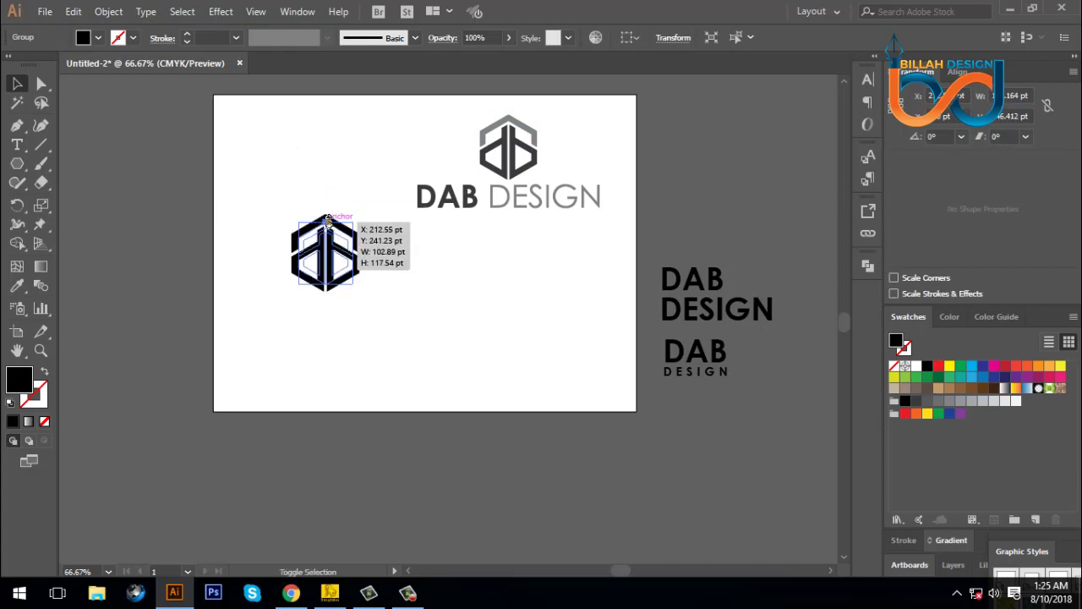
left_click(423, 319)
left_click(425, 311)
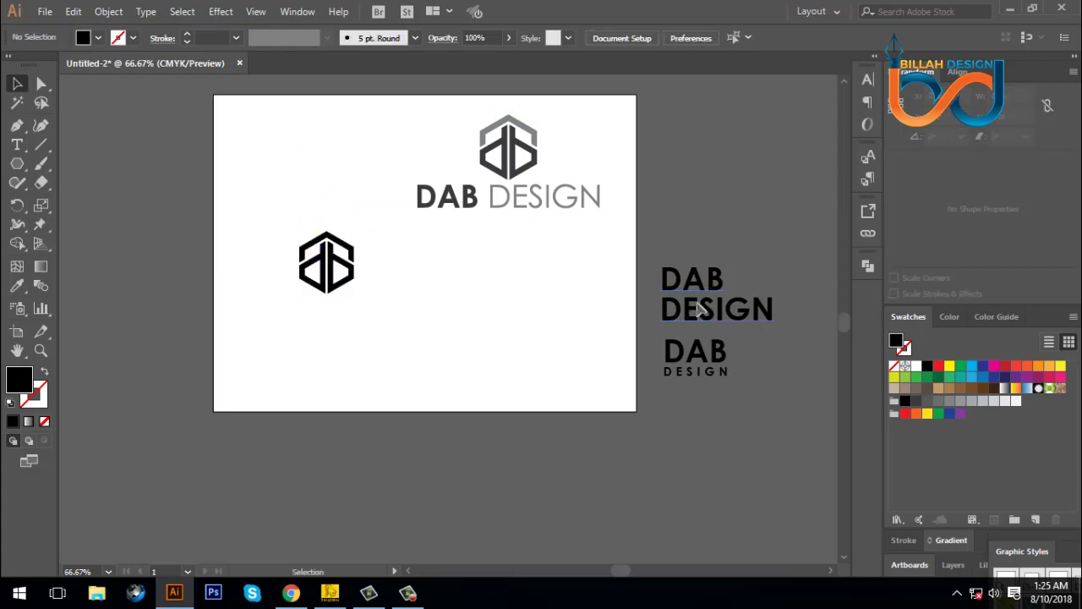
left_click_drag(700, 312, 411, 283)
right_click(417, 280)
left_click(515, 377)
left_click(365, 319)
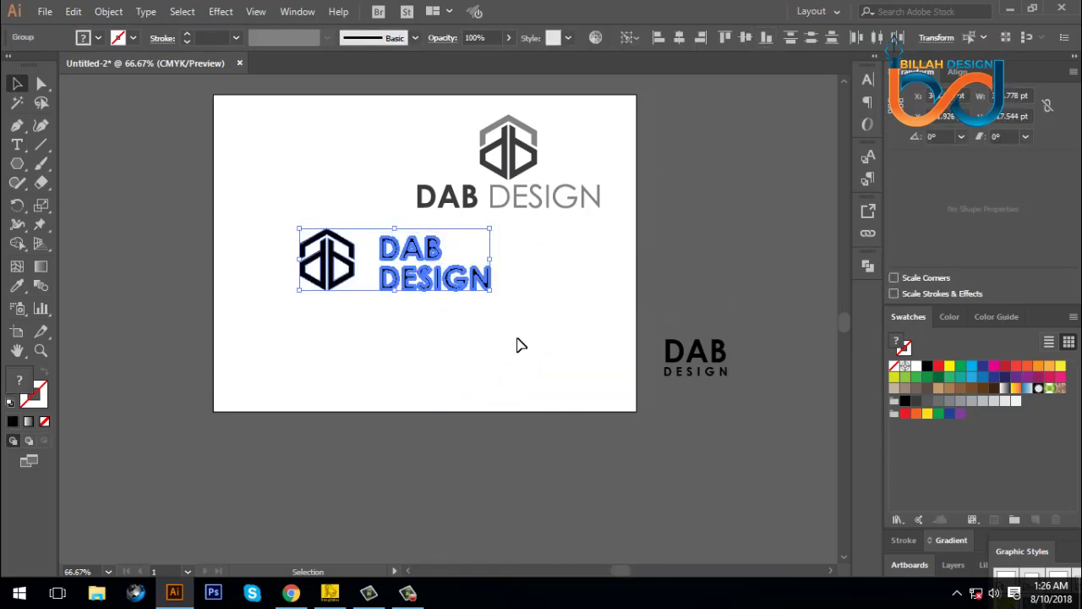
Scale the hexagon logo to the text height and move it up against the text.
key("ctrl+=")
key("ctrl+=")
left_click(471, 425)
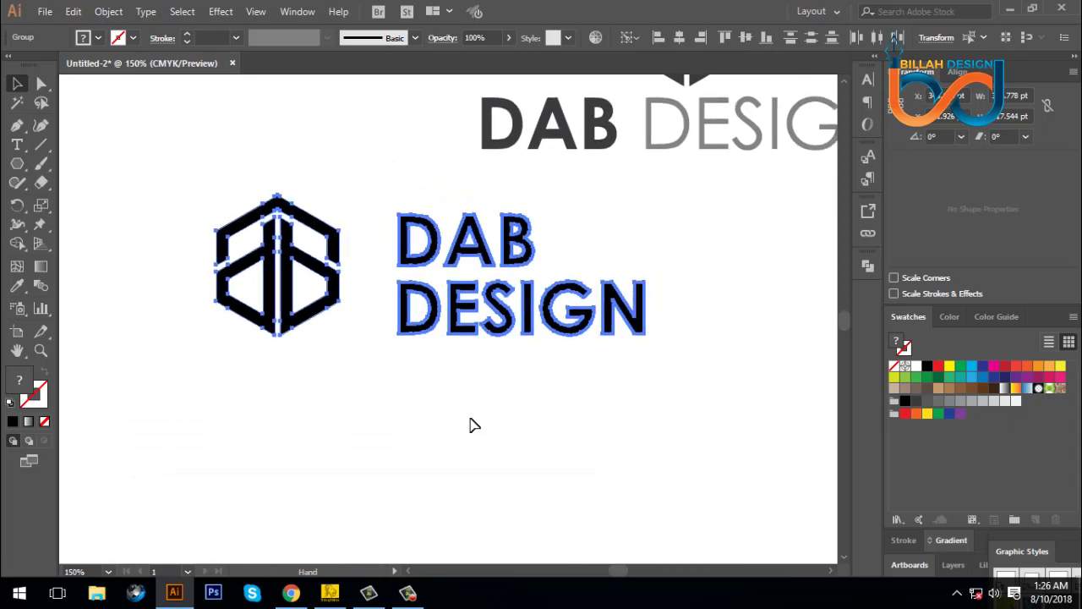
left_click(285, 218)
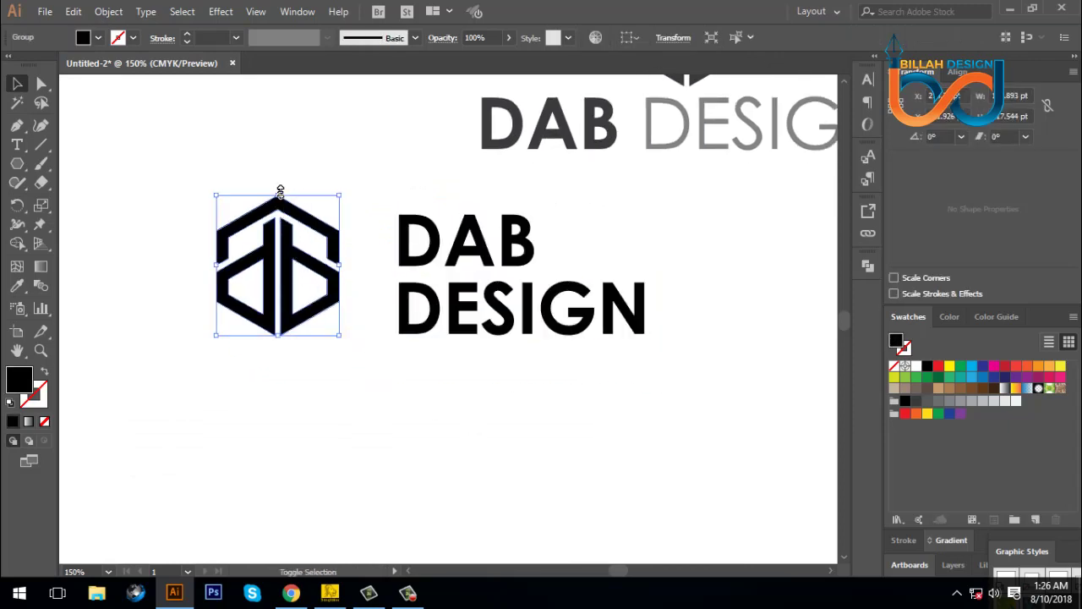
left_click_drag(280, 191, 279, 218)
left_click(338, 307)
left_click_drag(336, 306, 385, 300)
Group the logo and two-line text into a single lockup.
left_click_drag(214, 186, 524, 367)
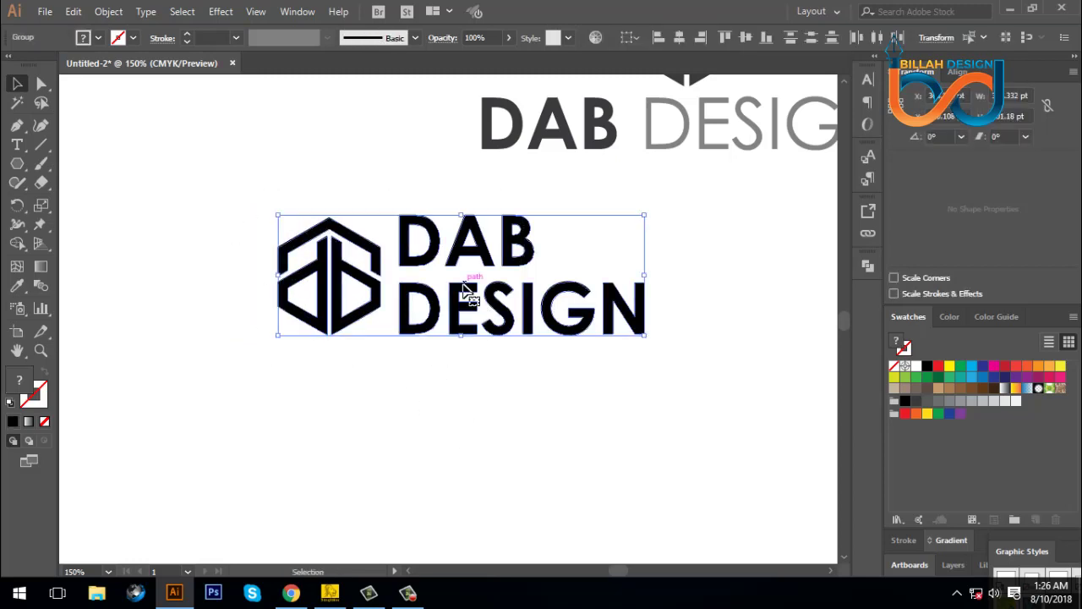
key("ctrl+shift+o")
left_click(706, 372)
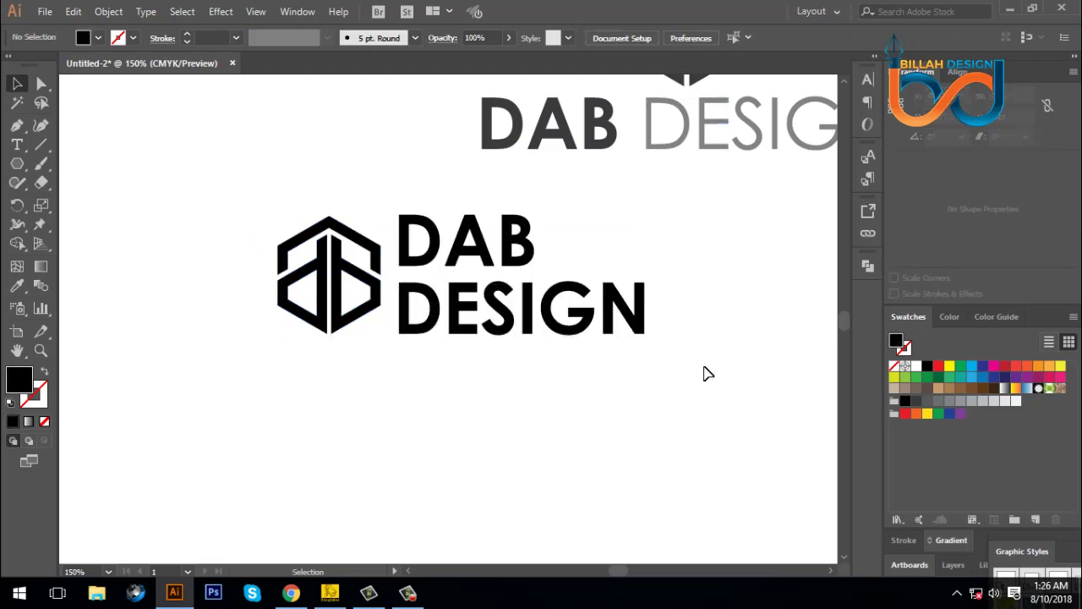
key("ctrl+minus")
key("ctrl+minus")
Move the compact DAB DESIGN text onto the artboard and convert it to outlines.
left_click_drag(748, 372, 483, 356)
right_click(471, 336)
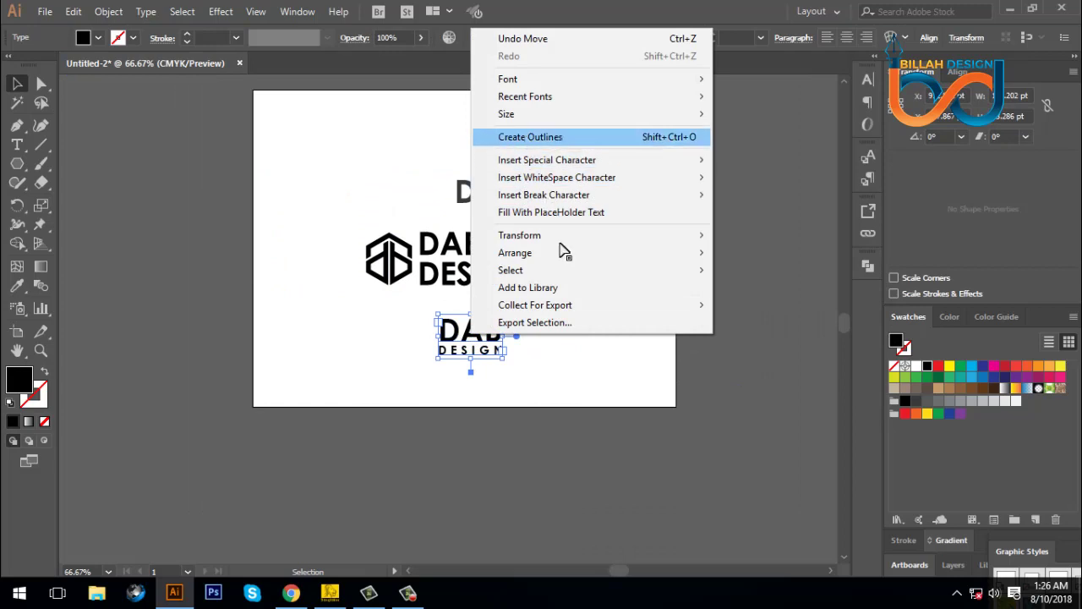
left_click(530, 136)
left_click(495, 365)
Place a small hexagon logo copy left of the compact text, aligned with it.
left_click_drag(402, 306, 429, 367)
key("ctrl+equal")
key("ctrl+equal")
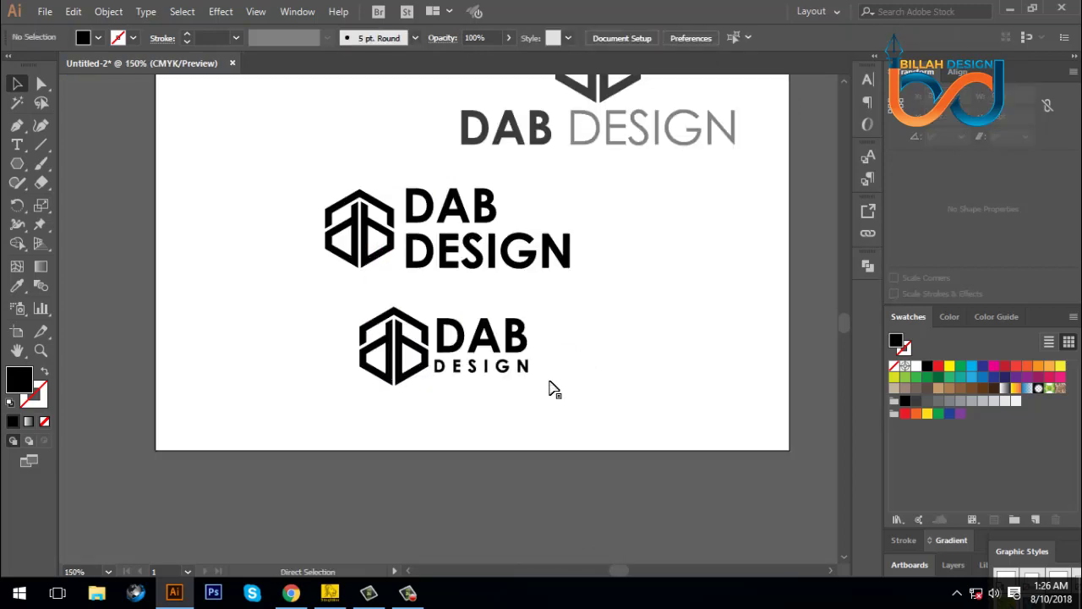
left_click_drag(338, 355, 380, 404)
left_click(379, 393)
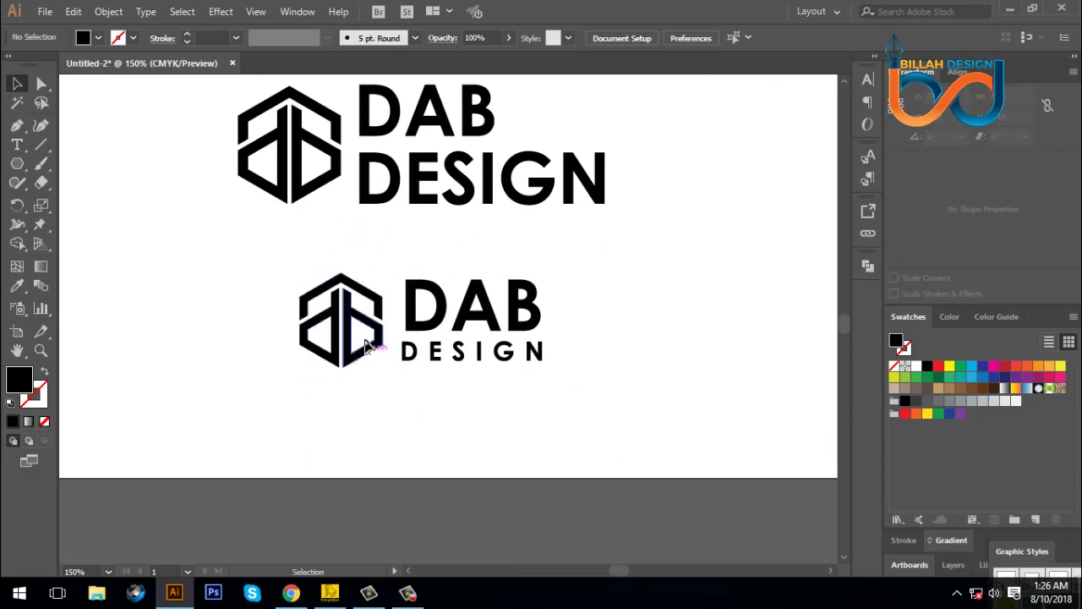
left_click(378, 353)
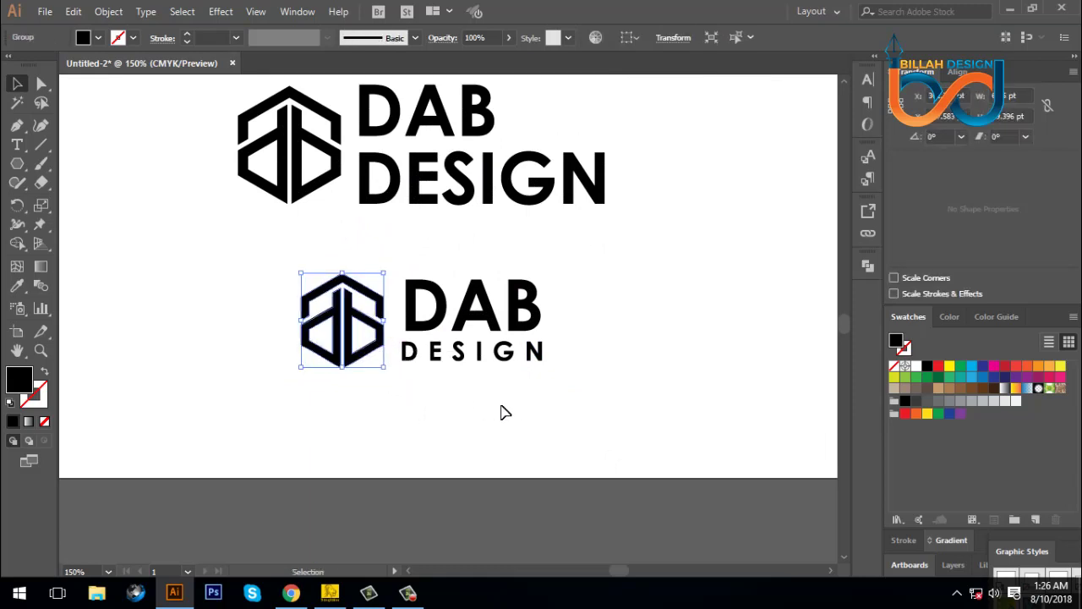
left_click(551, 423)
Shift the two-line, compact and stacked grey lockups so all three sit centred in one column.
key("ctrl+minus")
key("ctrl+minus")
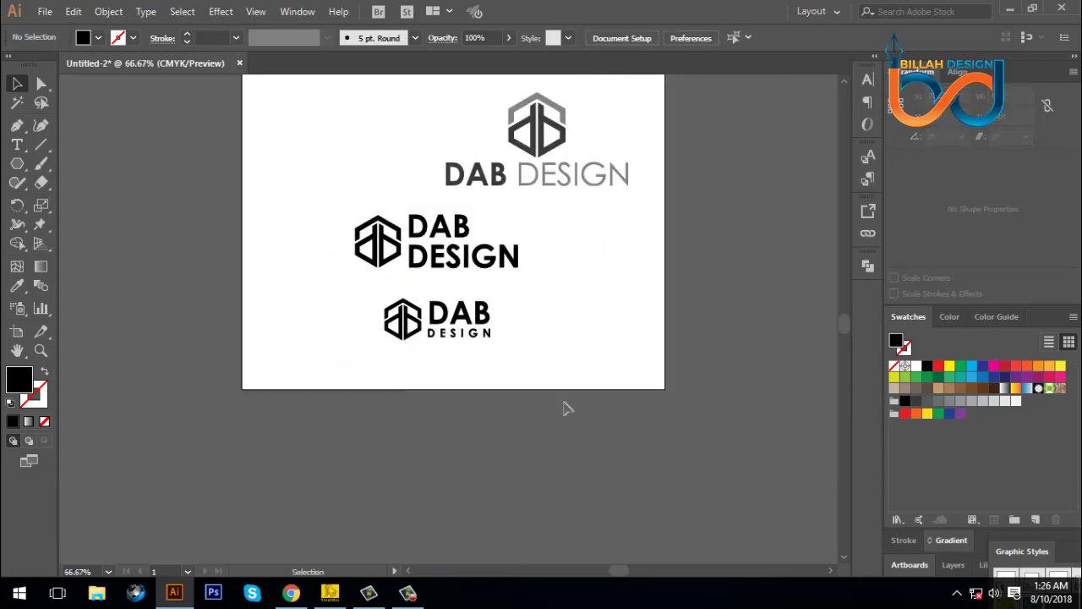
left_click_drag(454, 283, 493, 288)
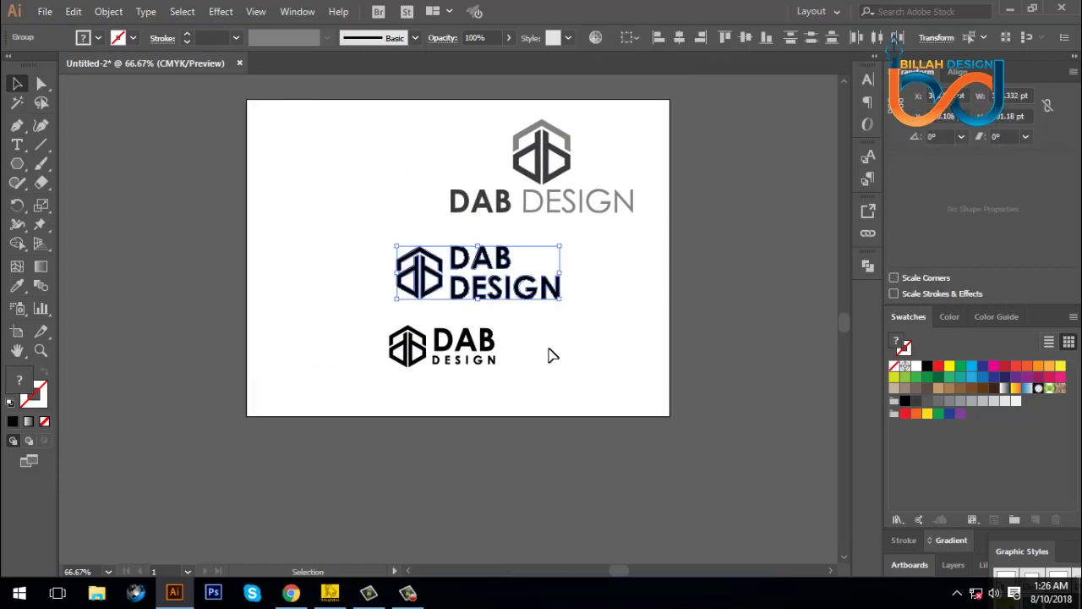
left_click(545, 351)
left_click_drag(440, 351, 469, 353)
left_click(613, 393)
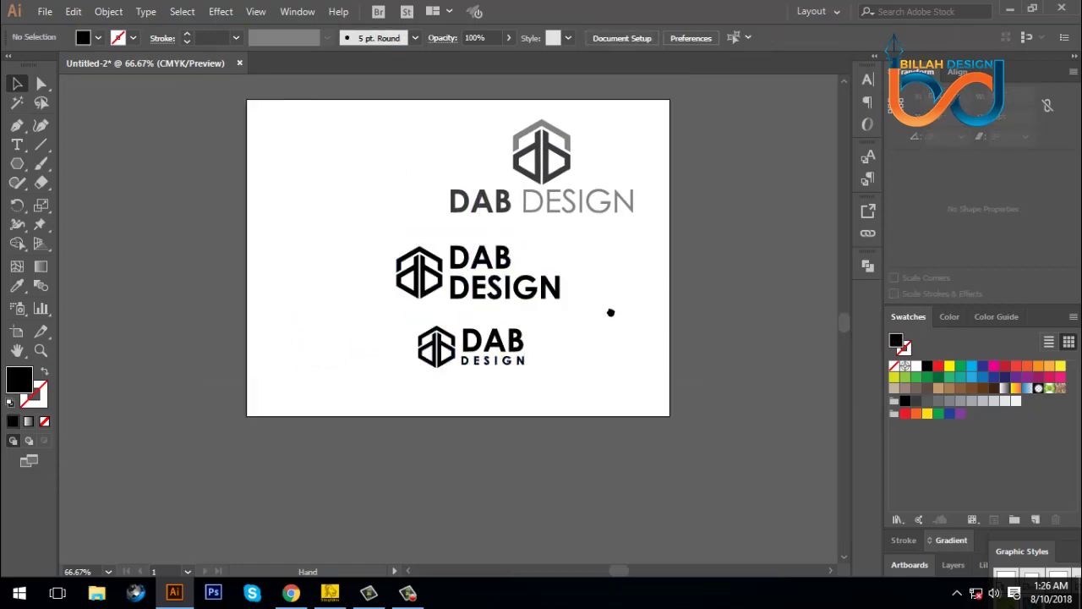
scroll(487, 240, "up", 1)
left_click_drag(584, 260, 491, 245)
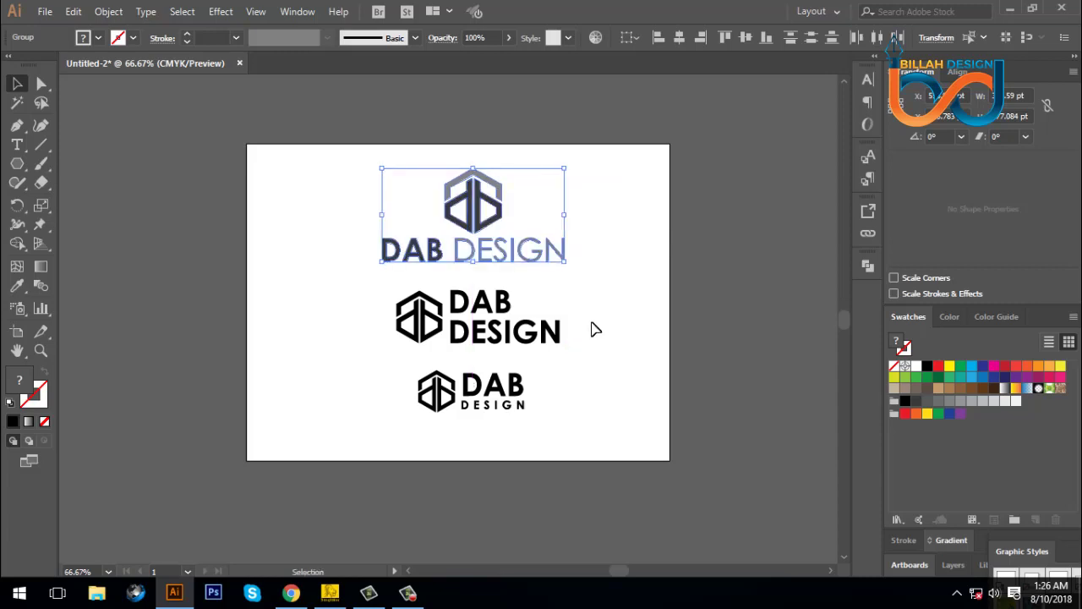
left_click(590, 335)
scroll(583, 338, "down", 1)
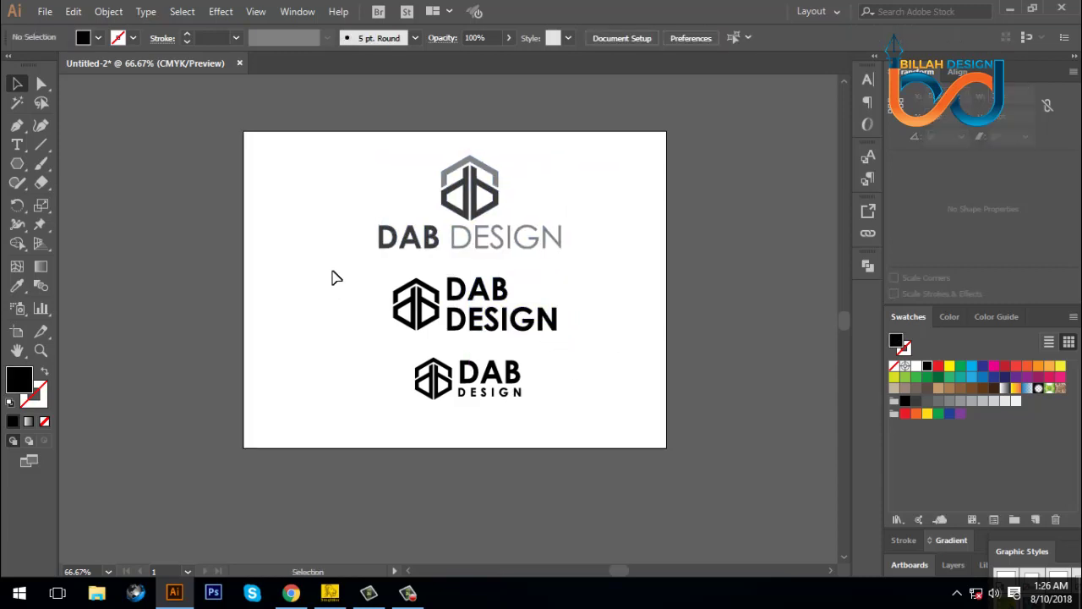
left_click(406, 301)
left_click(621, 376)
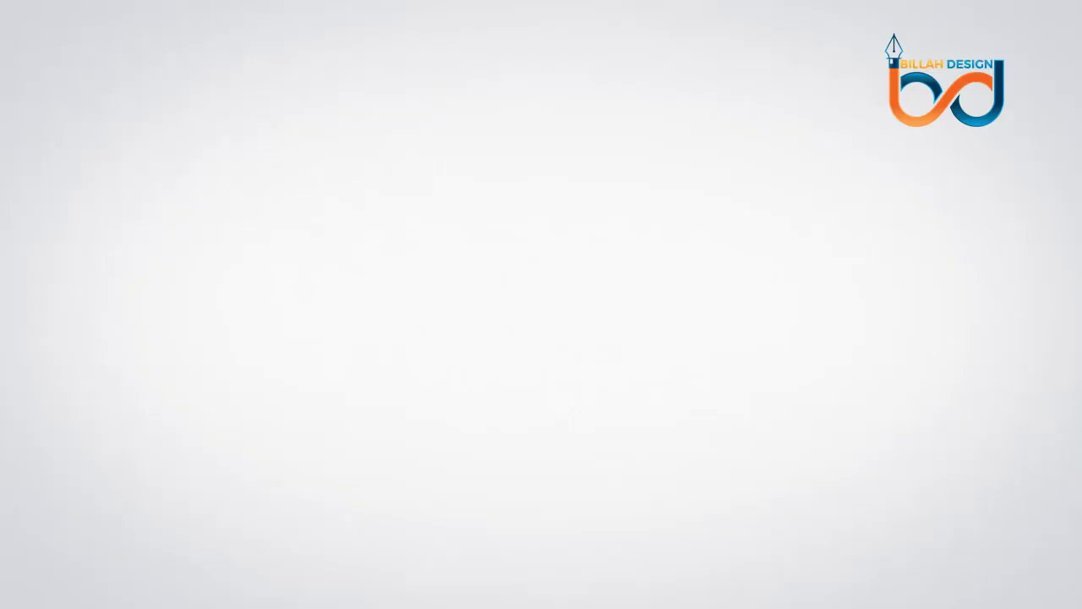